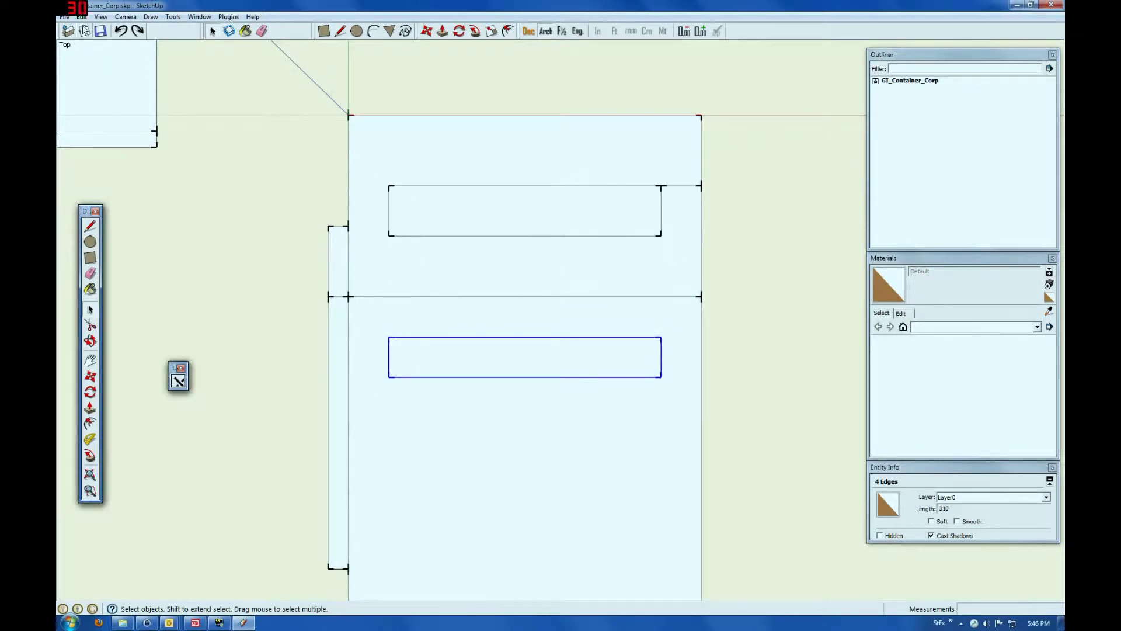
- Group the four selected edges of the inner rectangle below the dividing line and paste a copy of the group in place
click(82, 16)
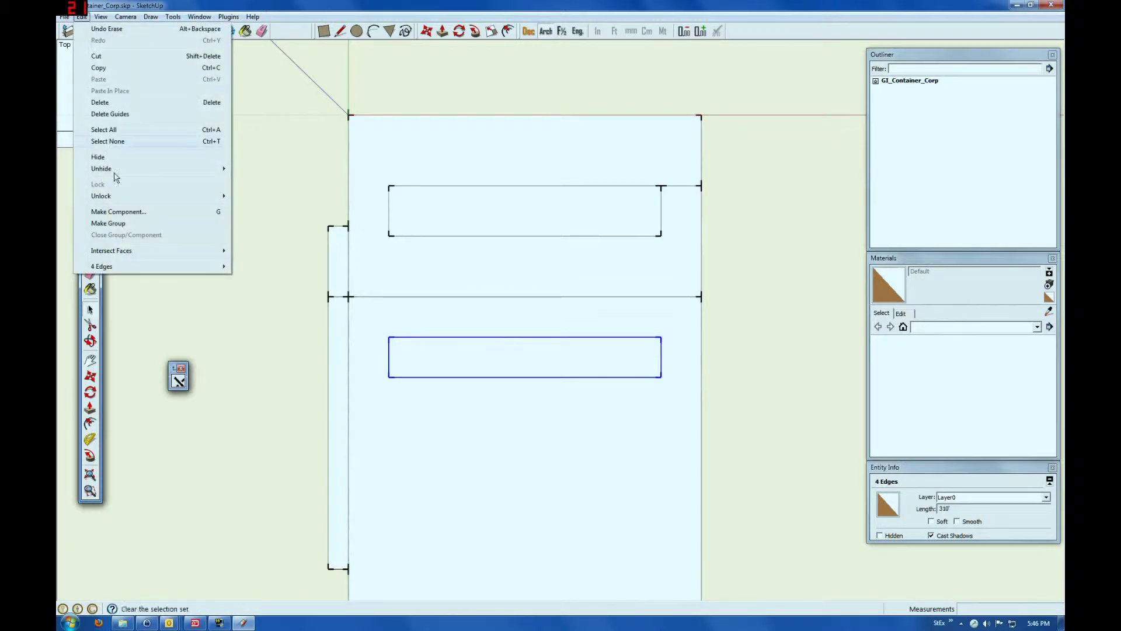
click(108, 223)
click(82, 16)
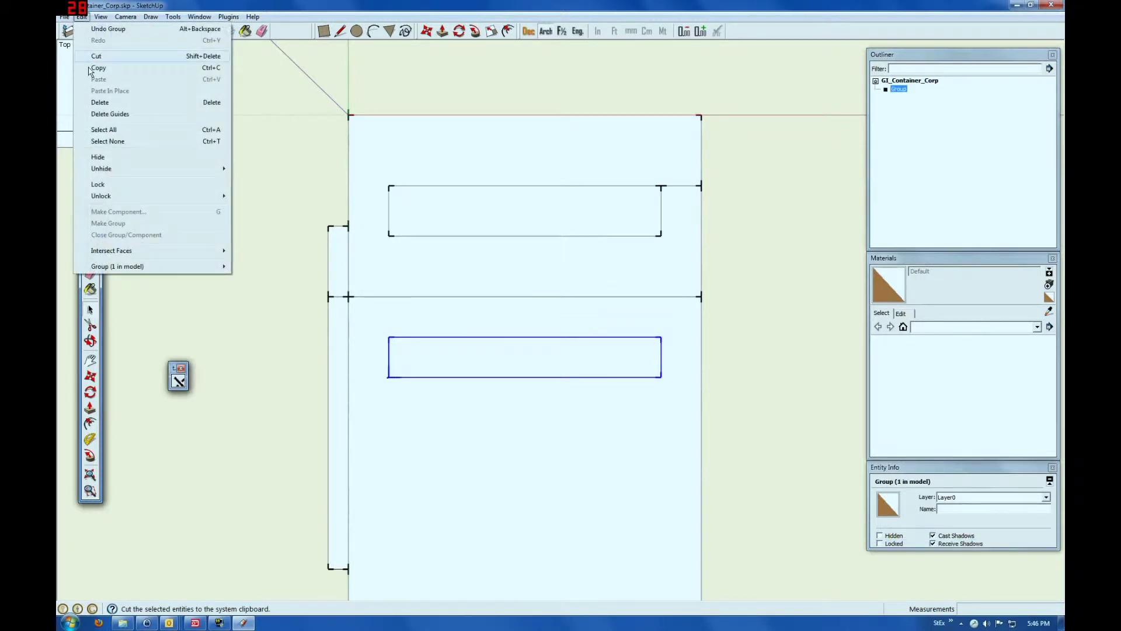
click(94, 73)
click(82, 16)
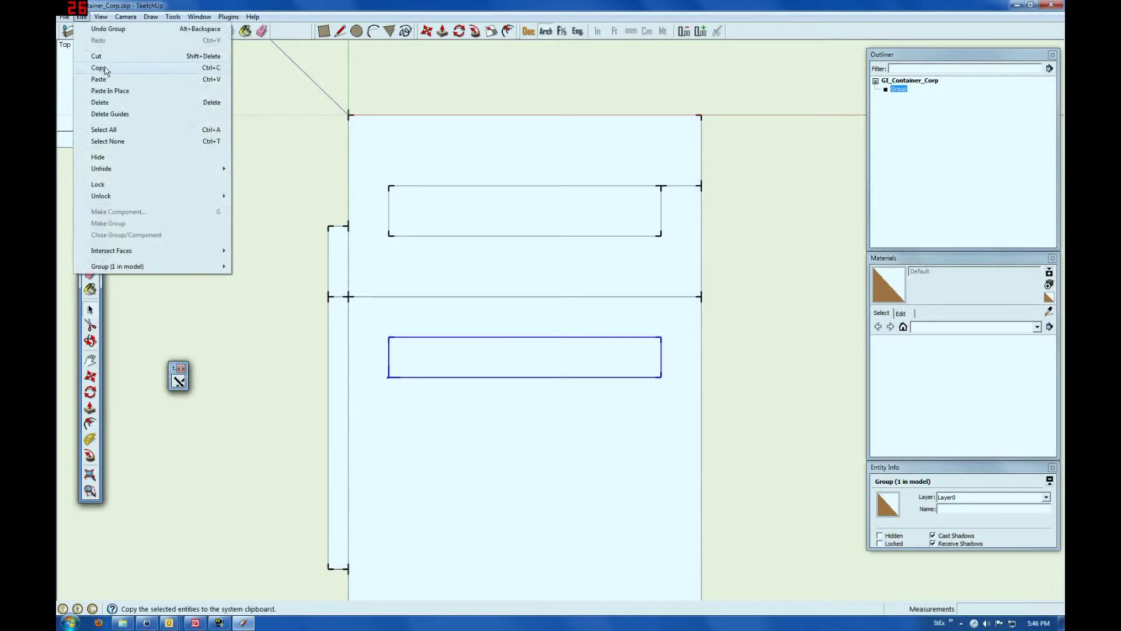
click(107, 93)
- Move the pasted rectangle group 45 feet along the green axis, away from the dividing line
click(90, 376)
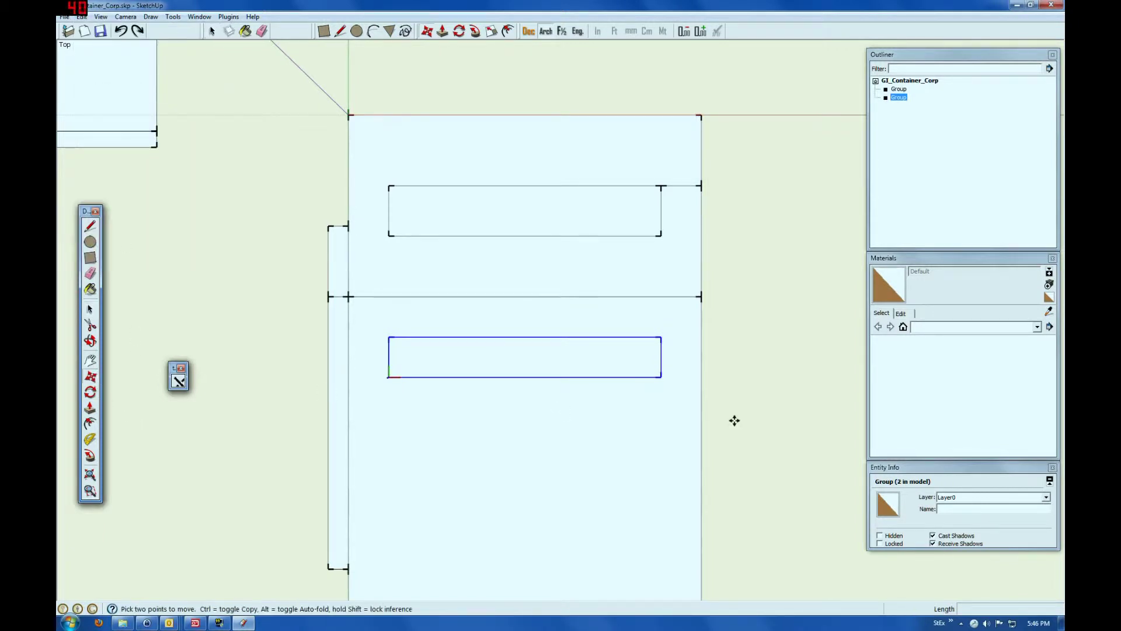
click(660, 379)
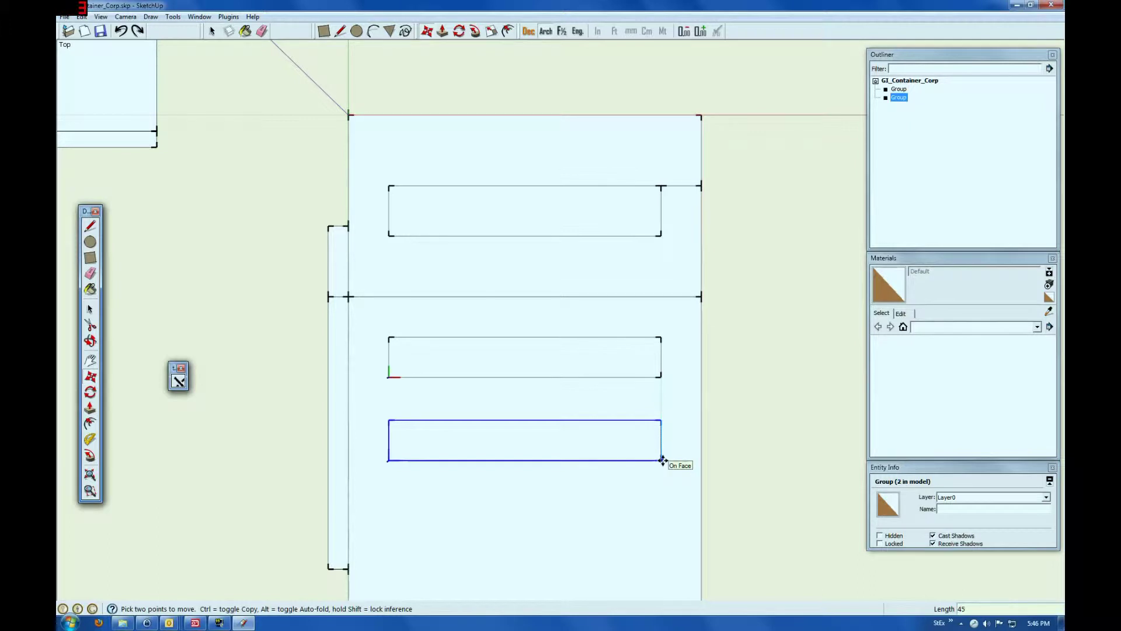
key(Return)
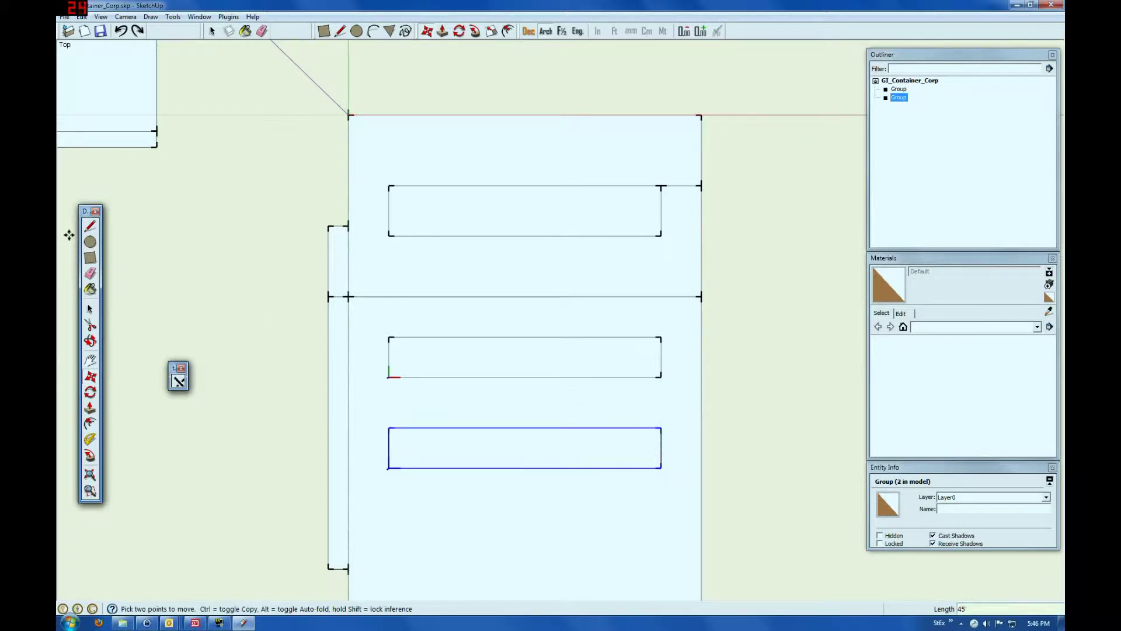
- Move the copied rectangle group another 20 feet in the same direction along the green axis
click(89, 227)
click(660, 377)
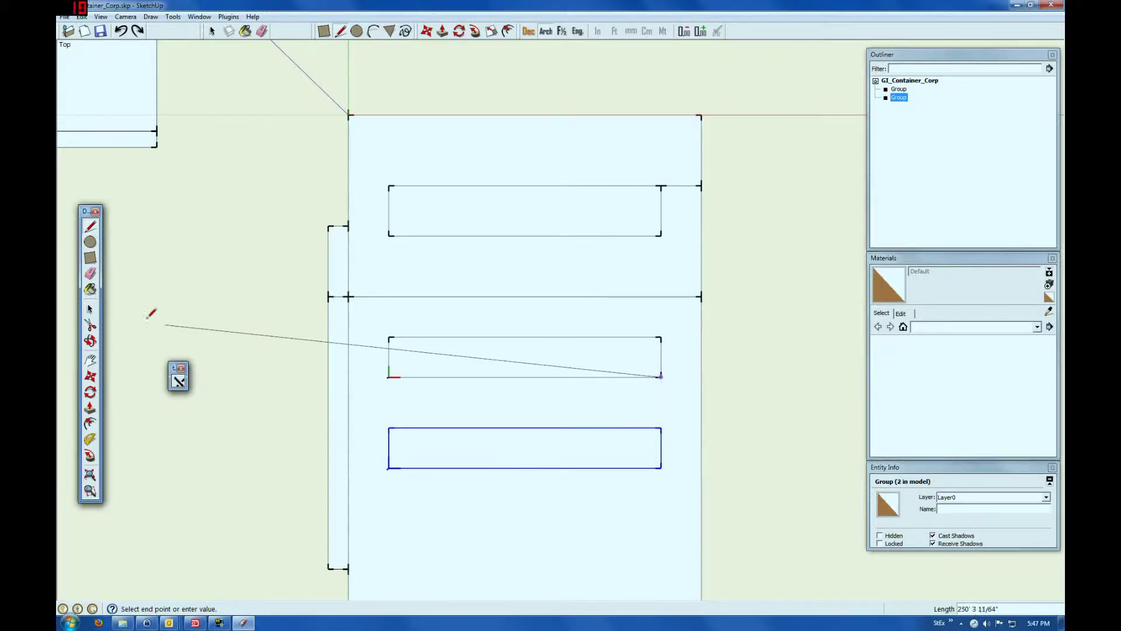
click(89, 376)
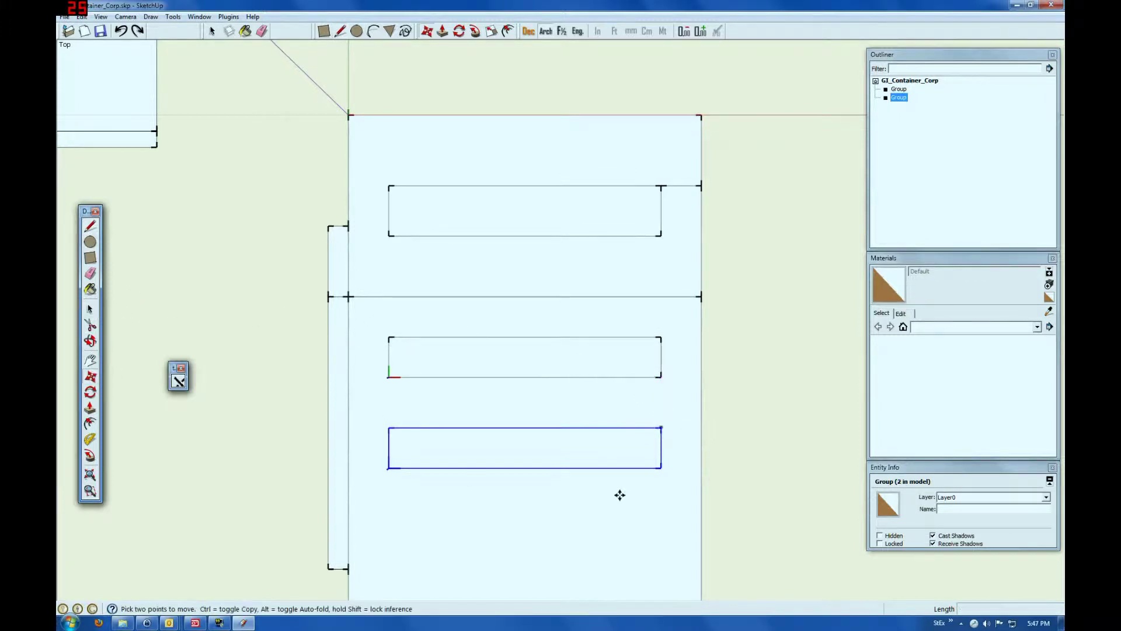
click(662, 467)
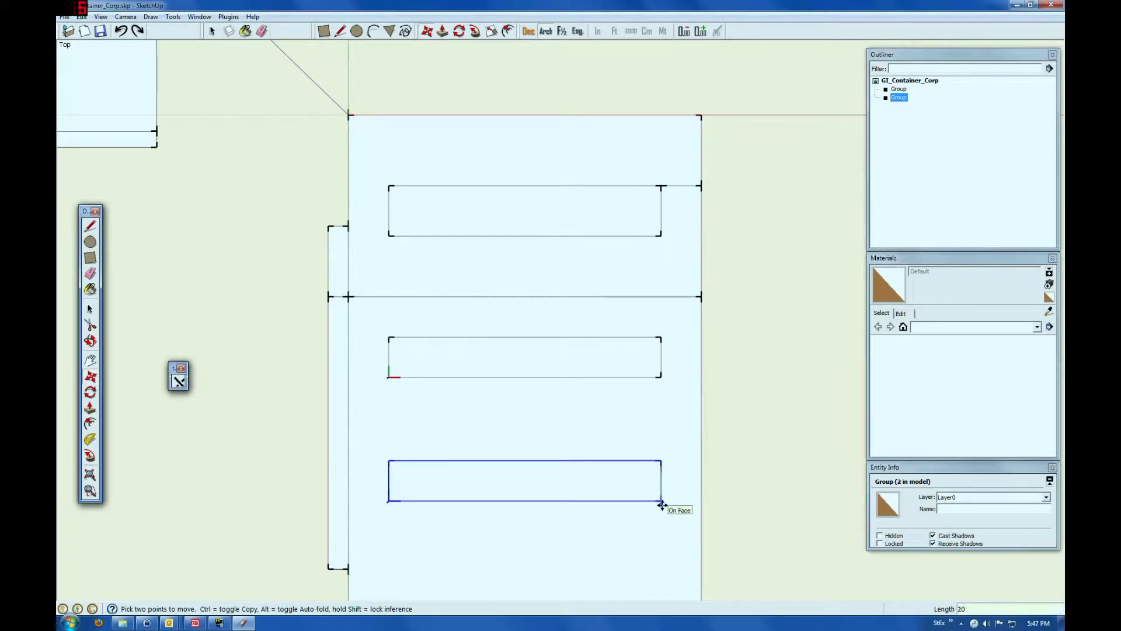
text(20)
key(Return)
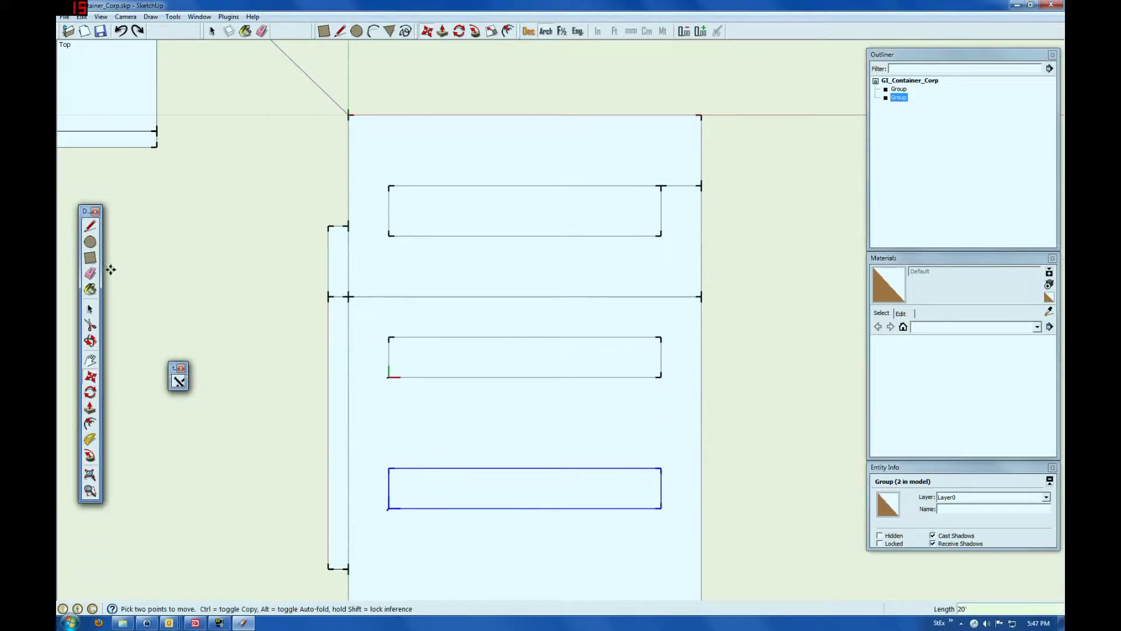
- Explode both the copied and the original rectangle groups so their edges merge with the building footprint
click(90, 309)
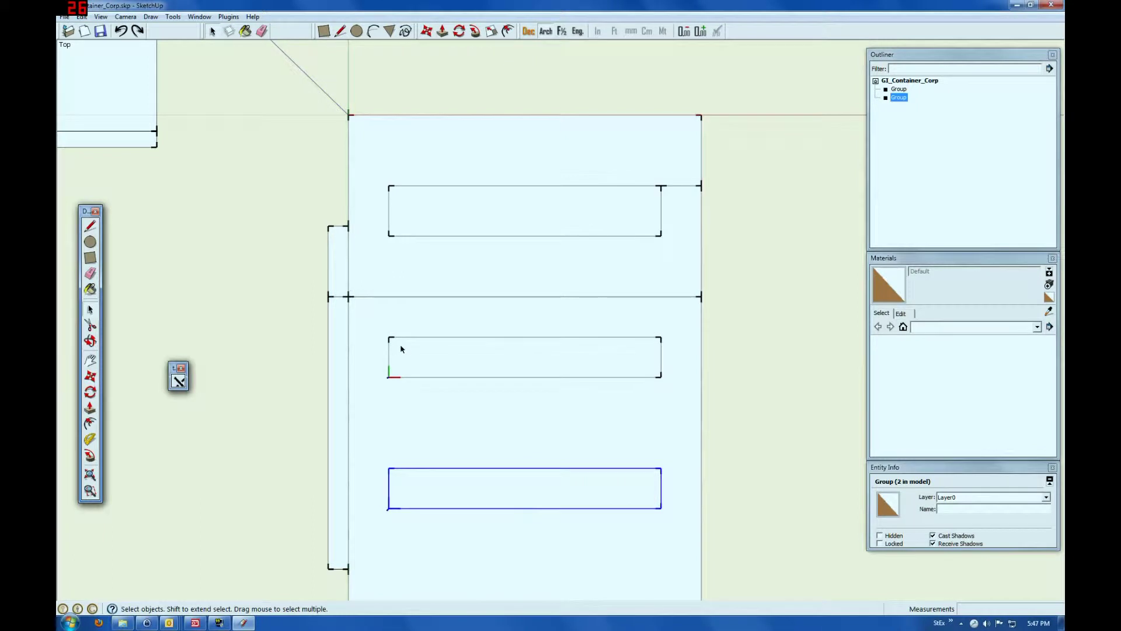
ctrl+click(417, 377)
right_click(418, 378)
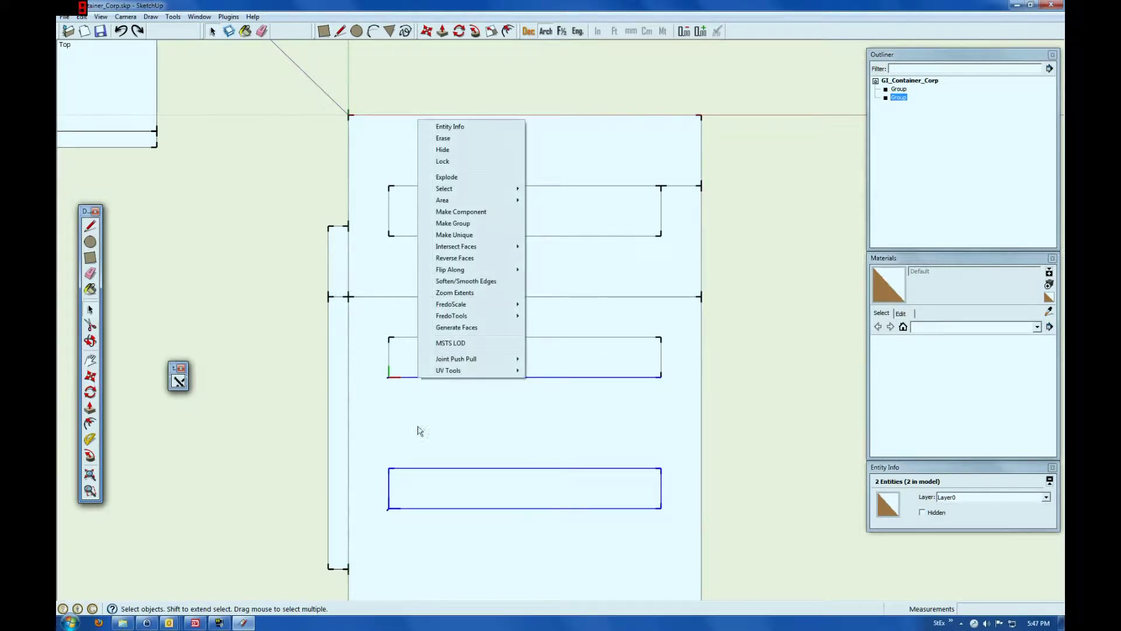
click(447, 177)
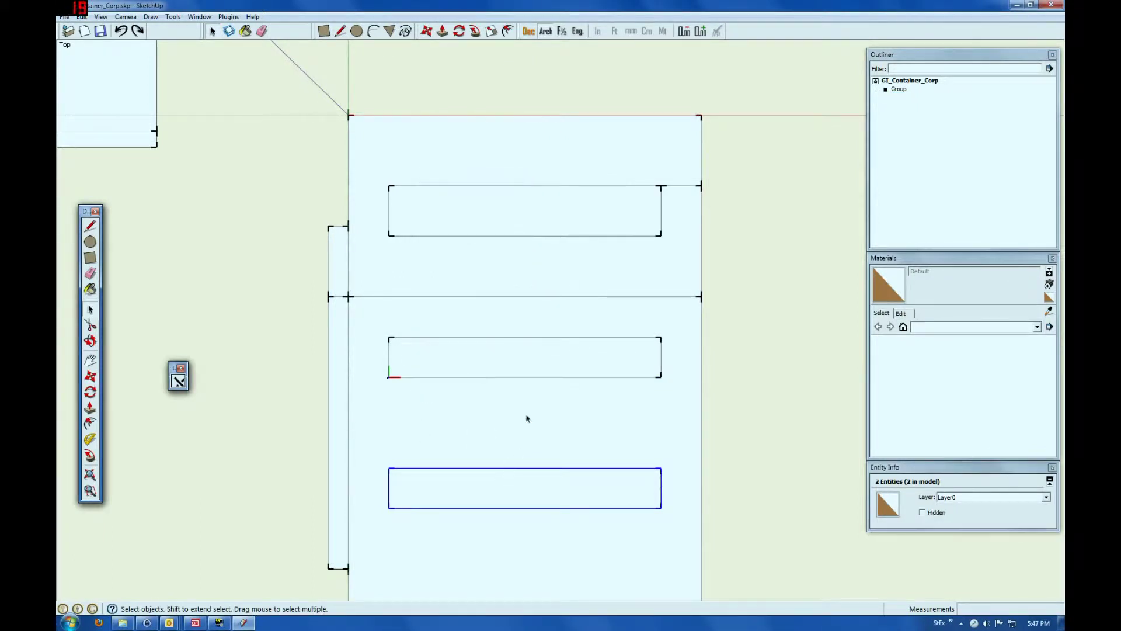
click(649, 337)
click(661, 356)
click(899, 89)
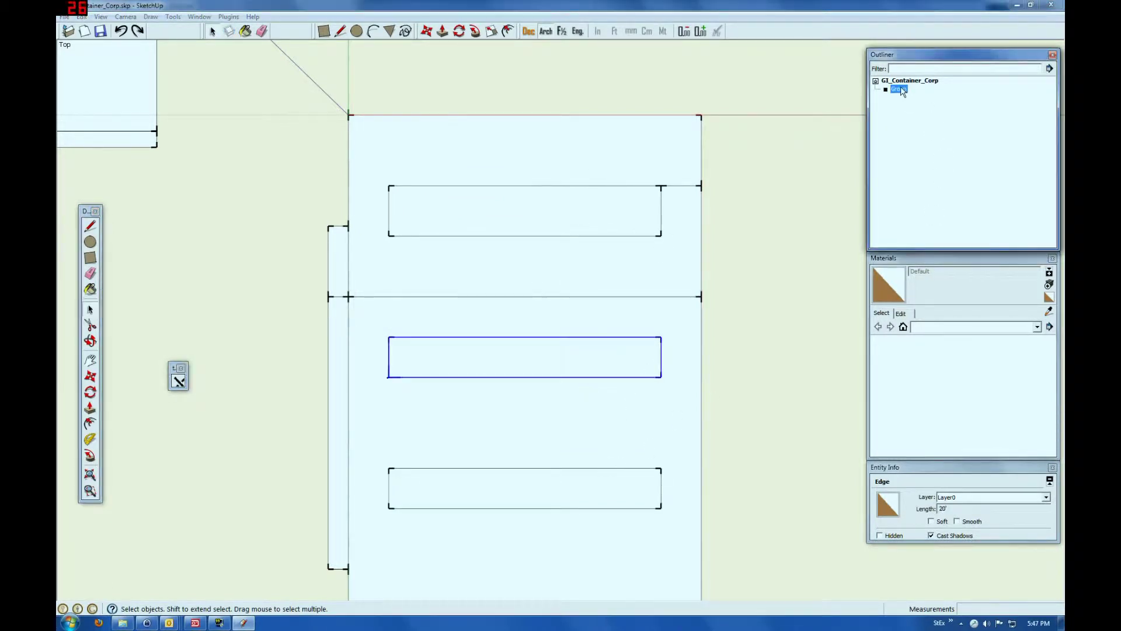
right_click(902, 92)
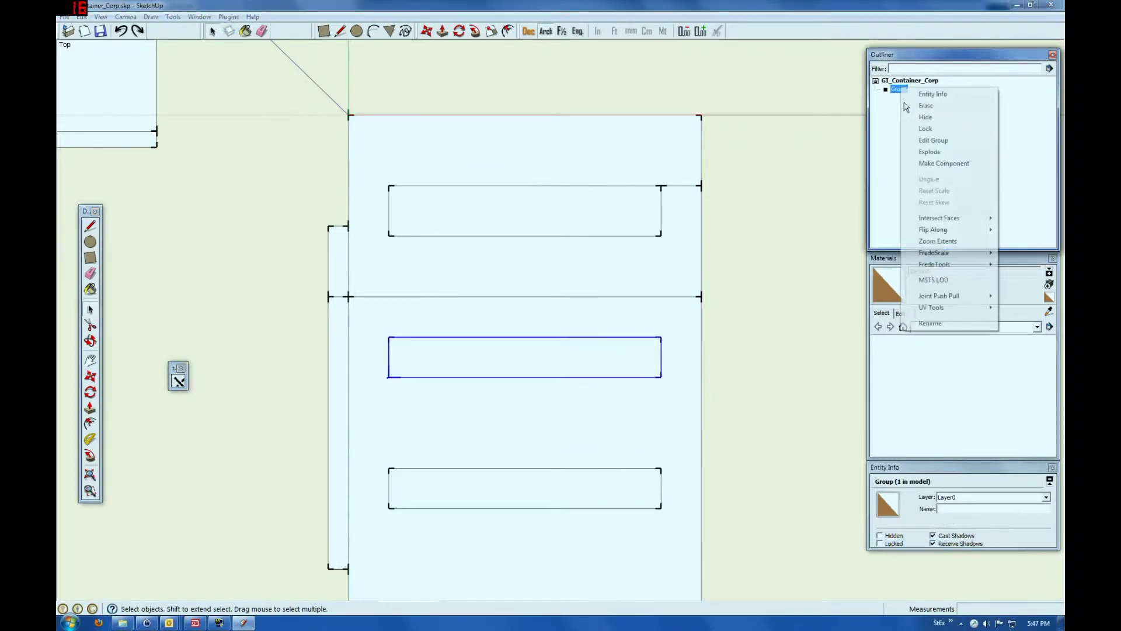
click(932, 152)
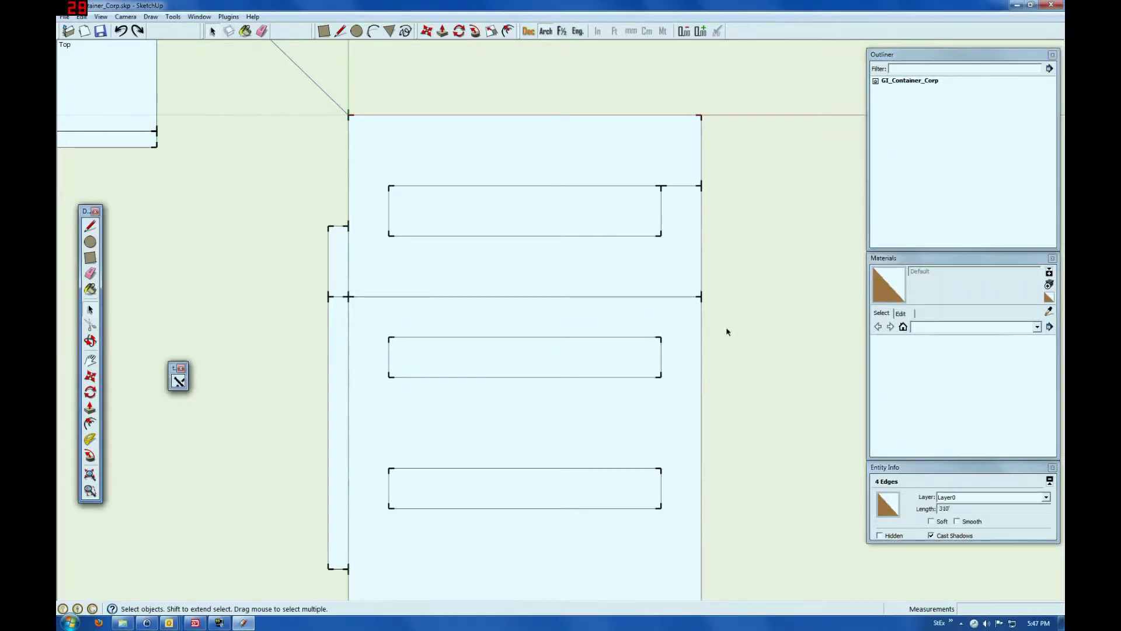
- Delete the face inside the middle rectangle of the building footprint
click(536, 288)
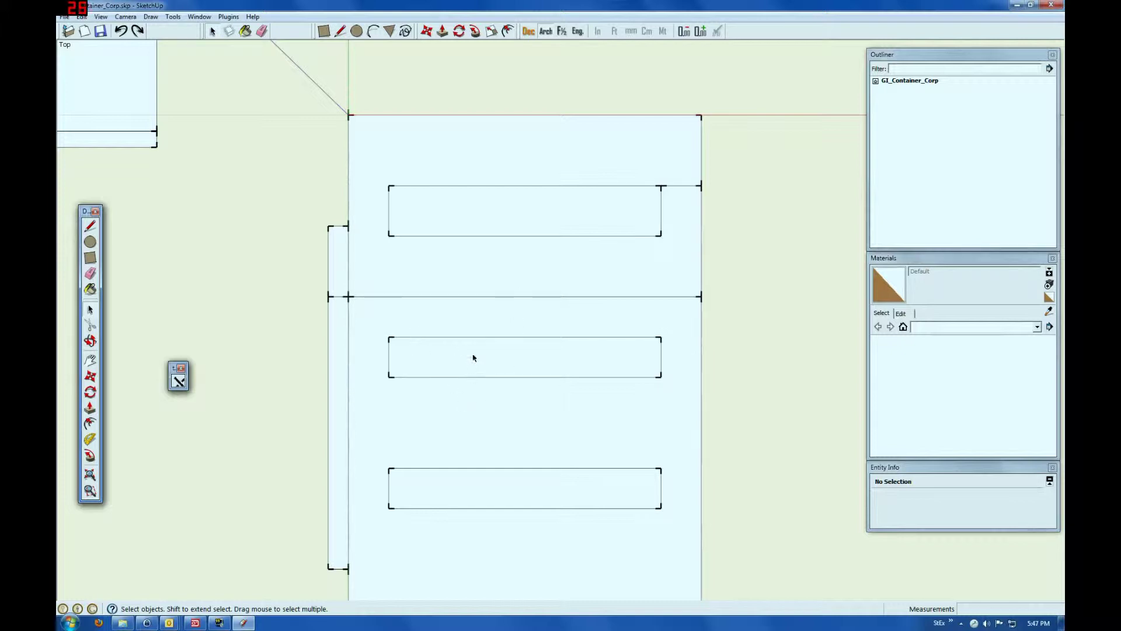
click(497, 362)
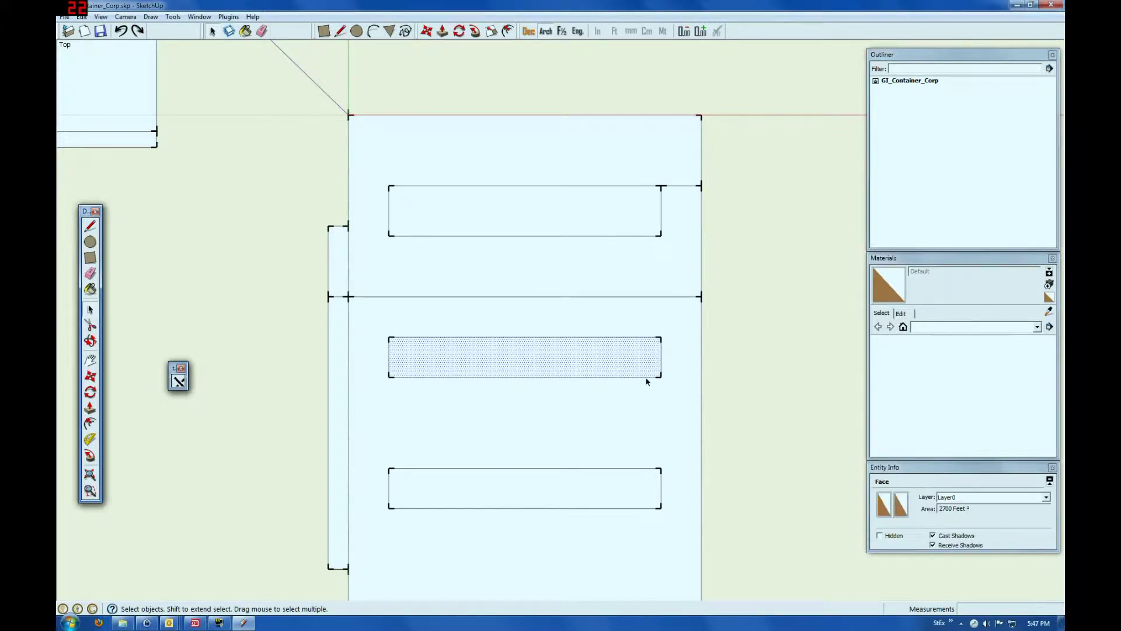
key(Delete)
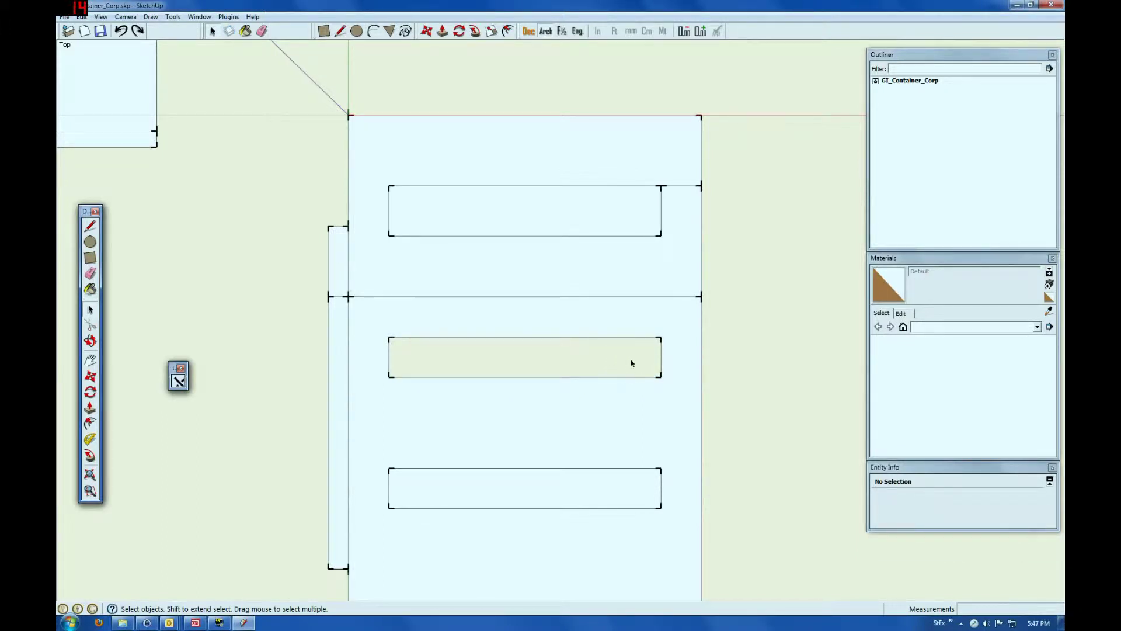
- Try moving the middle rectangle's four edges 10 feet along the green axis toward the lower rectangle, and undo it
click(661, 362)
ctrl+click(639, 339)
ctrl+click(390, 362)
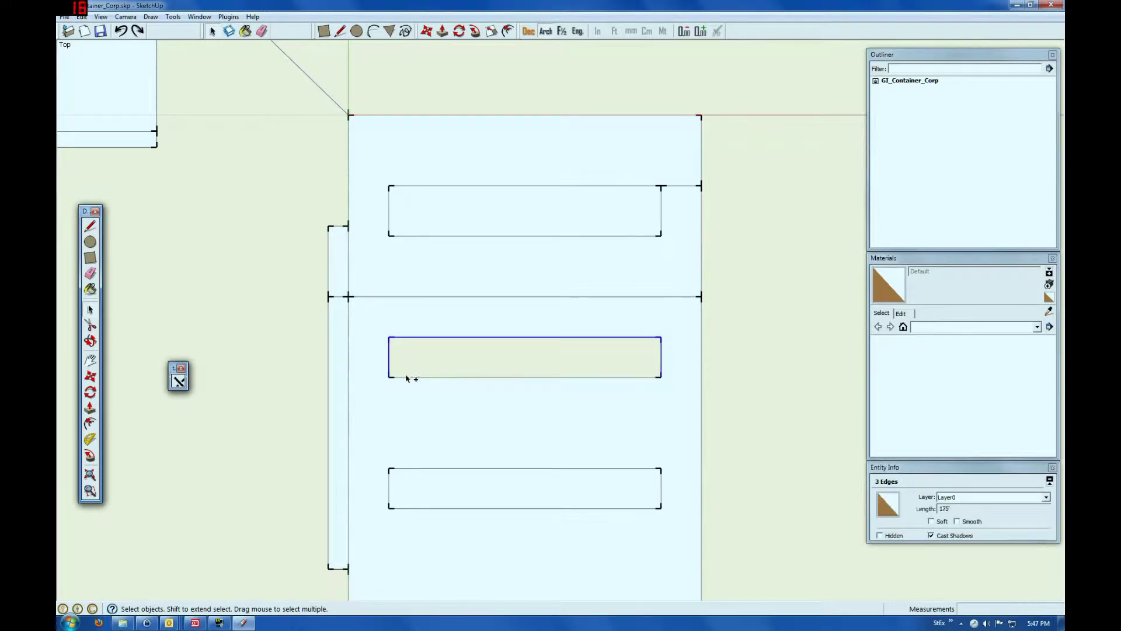
ctrl+click(407, 378)
click(91, 376)
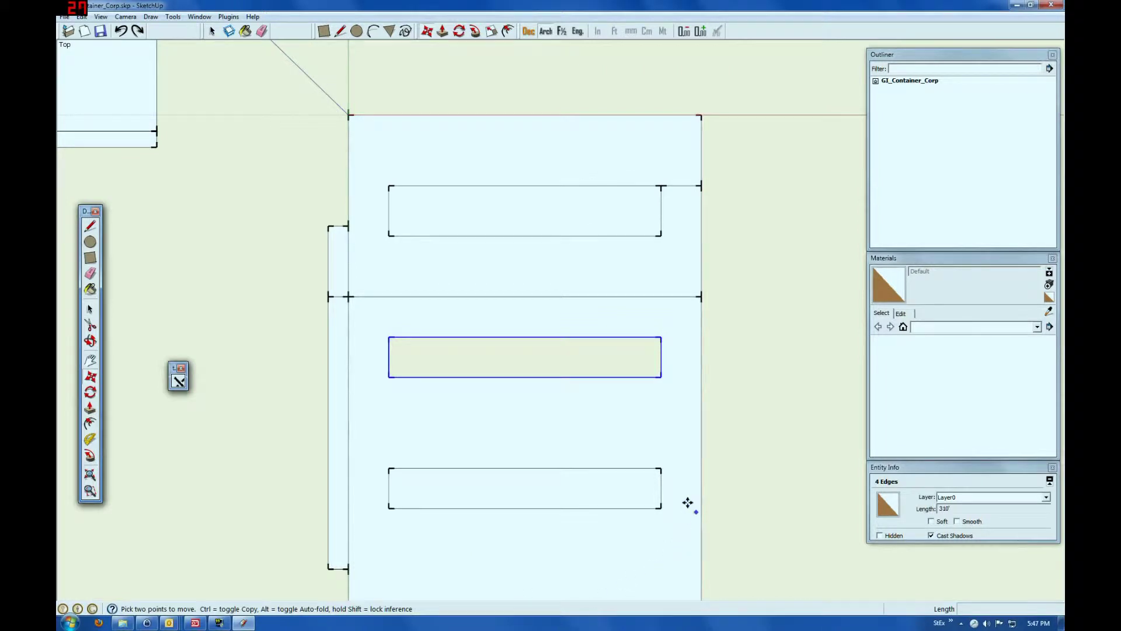
click(680, 423)
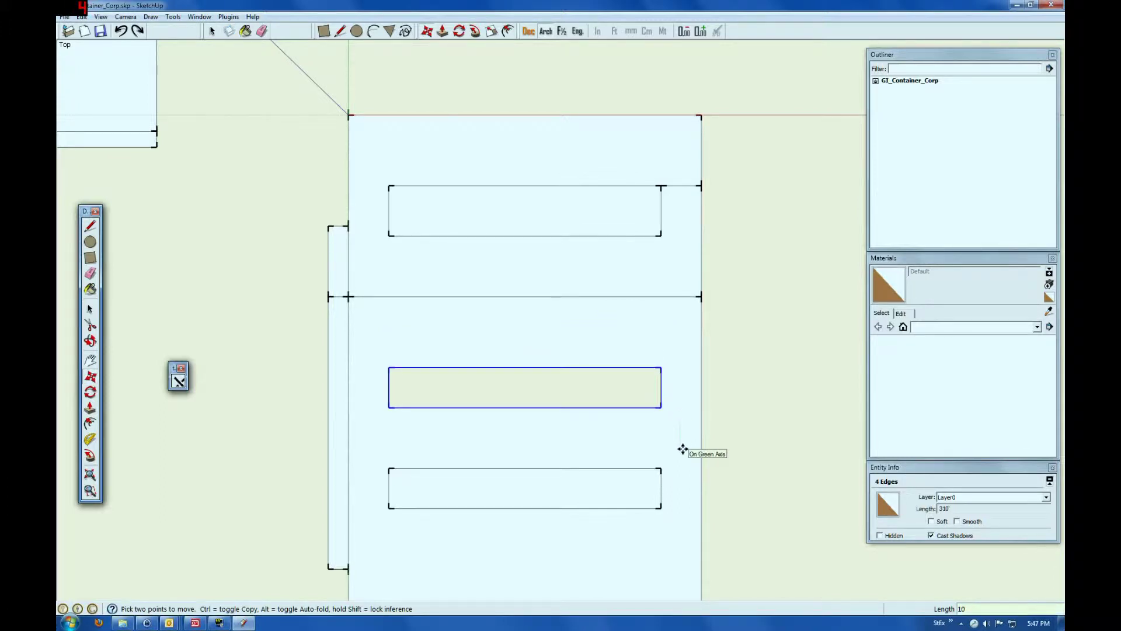
key(Return)
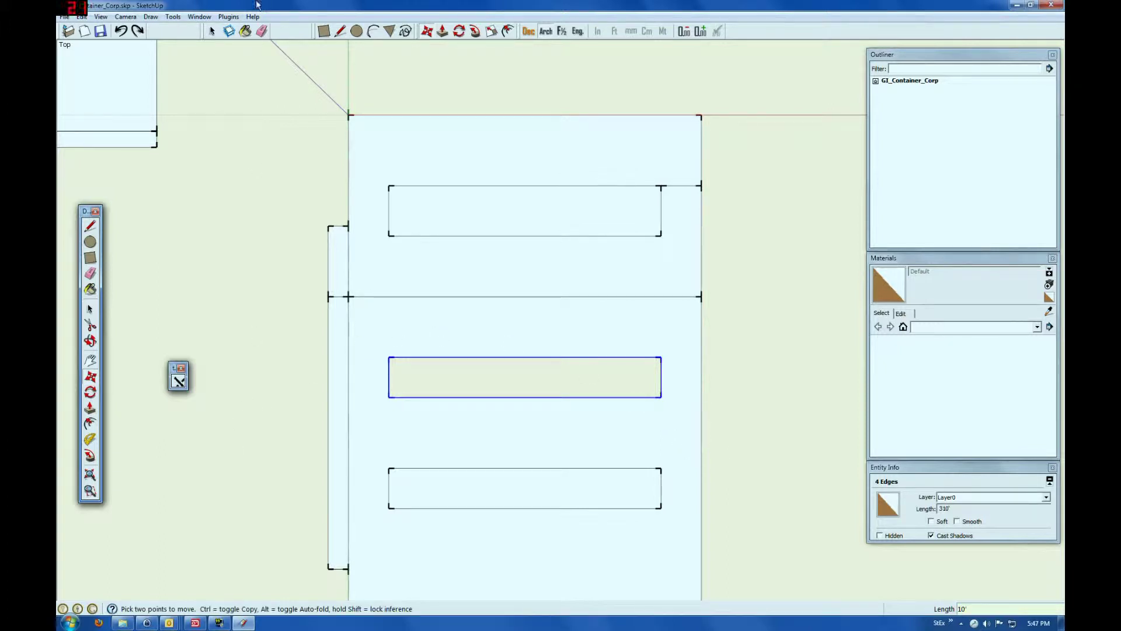
click(121, 32)
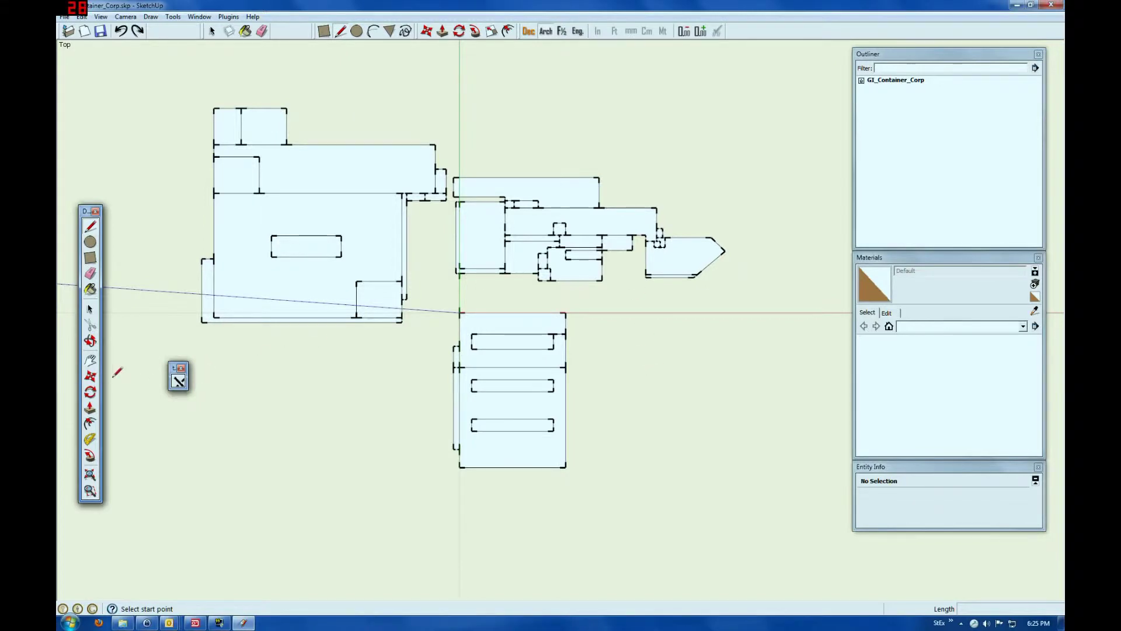
- Orbit out of the top view to examine all building footprints in perspective, closing in on the block behind the three-rectangle footprint
click(90, 340)
drag(385, 408, 531, 200)
scroll(595, 326, down, 2)
scroll(514, 353, up, 5)
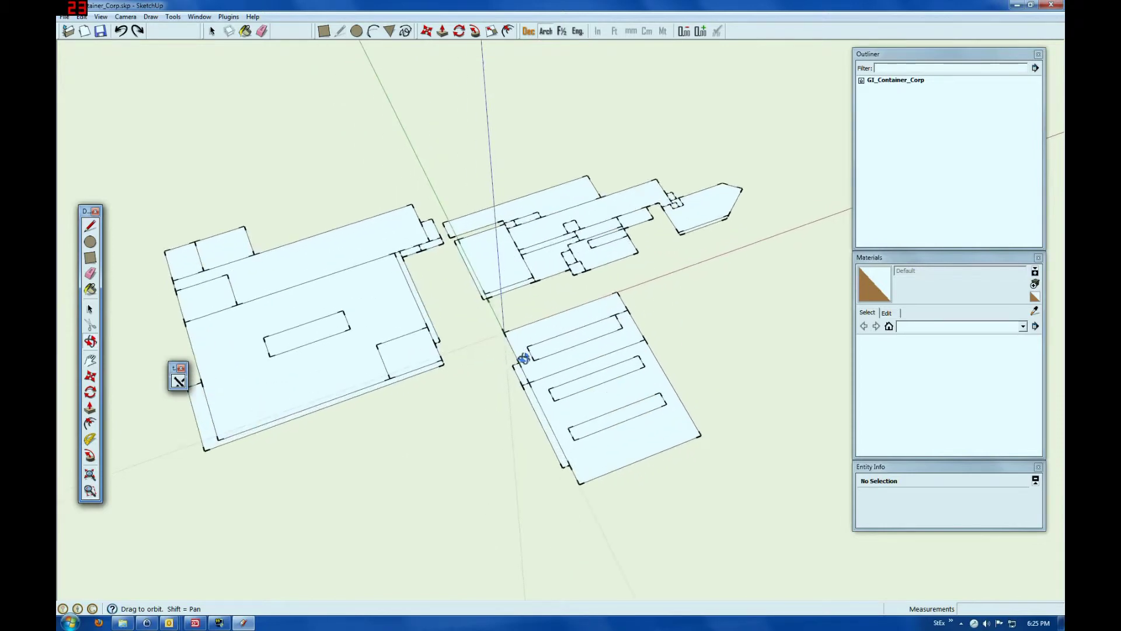
drag(350, 344, 530, 327)
scroll(631, 332, down, 2)
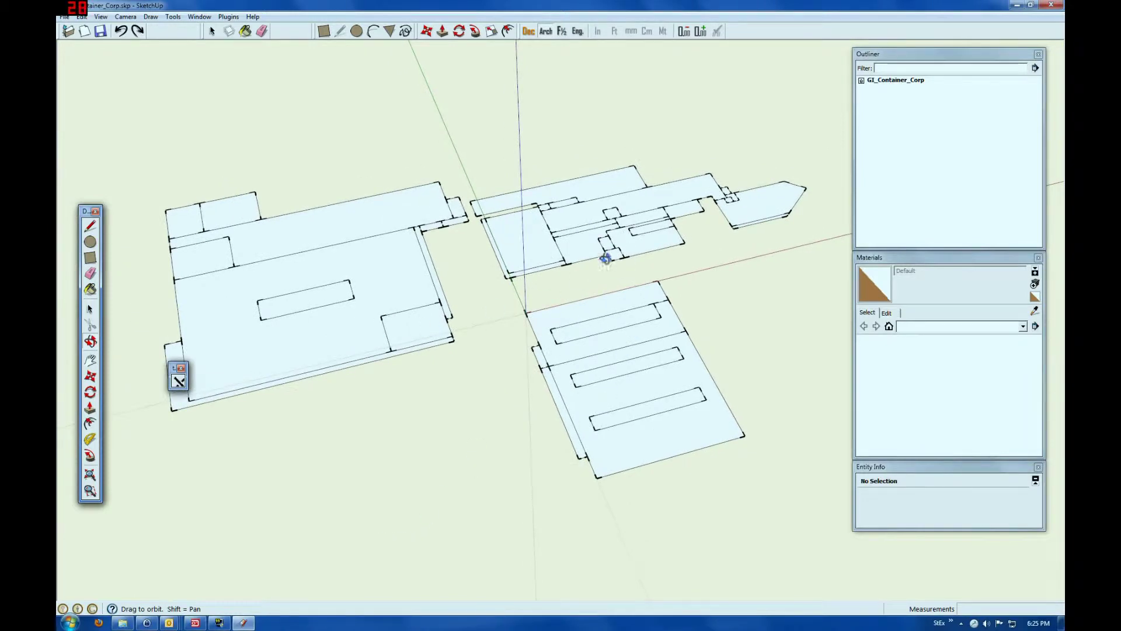
scroll(573, 204, up, 5)
scroll(551, 303, up, 1)
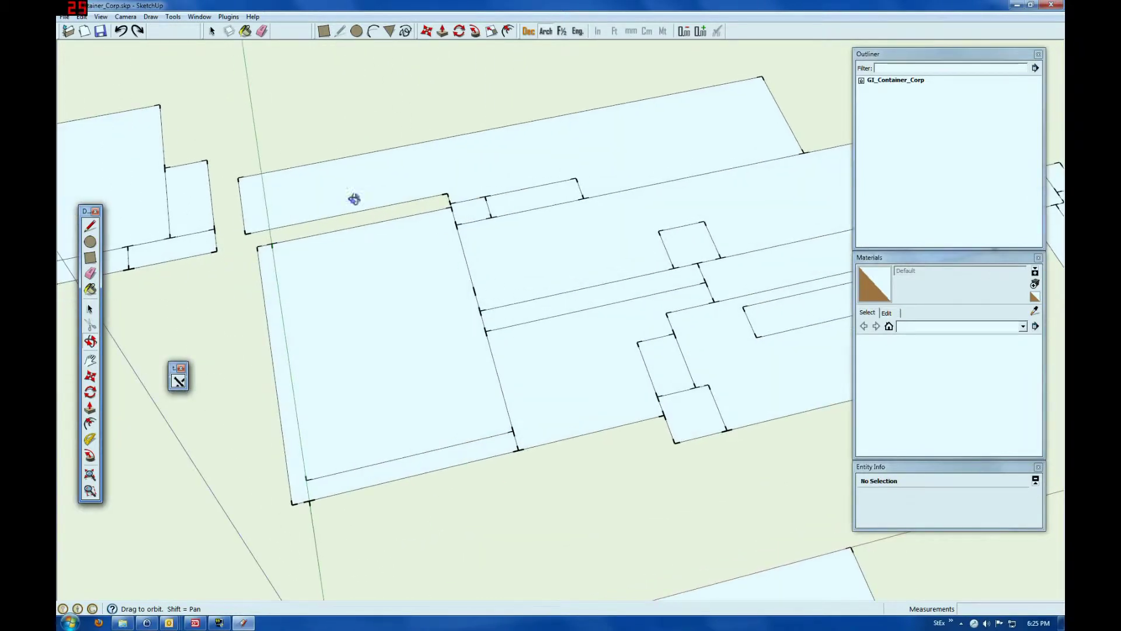
- Try a short diagonal line from the shared edge onto the neighbouring large face, and erase it
click(90, 225)
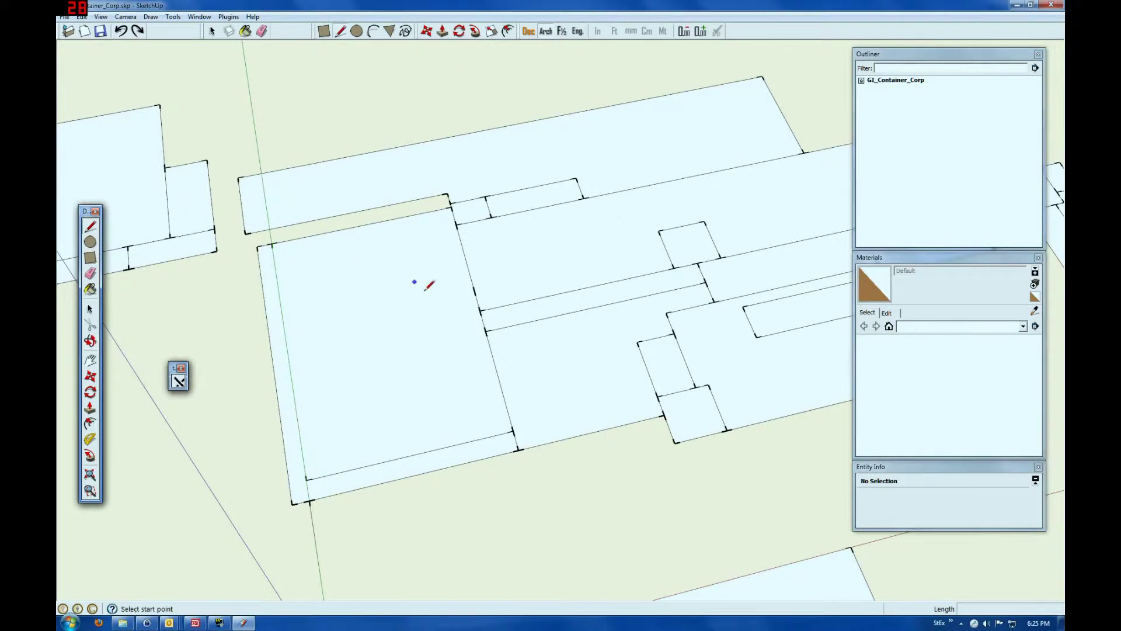
click(475, 290)
click(558, 252)
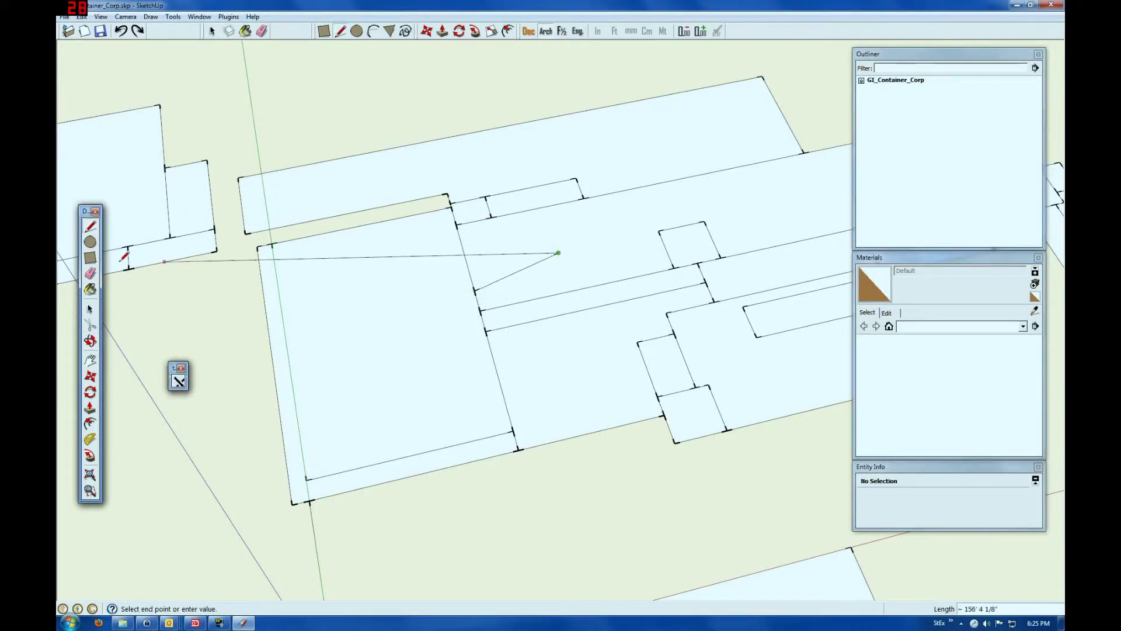
click(90, 272)
click(508, 275)
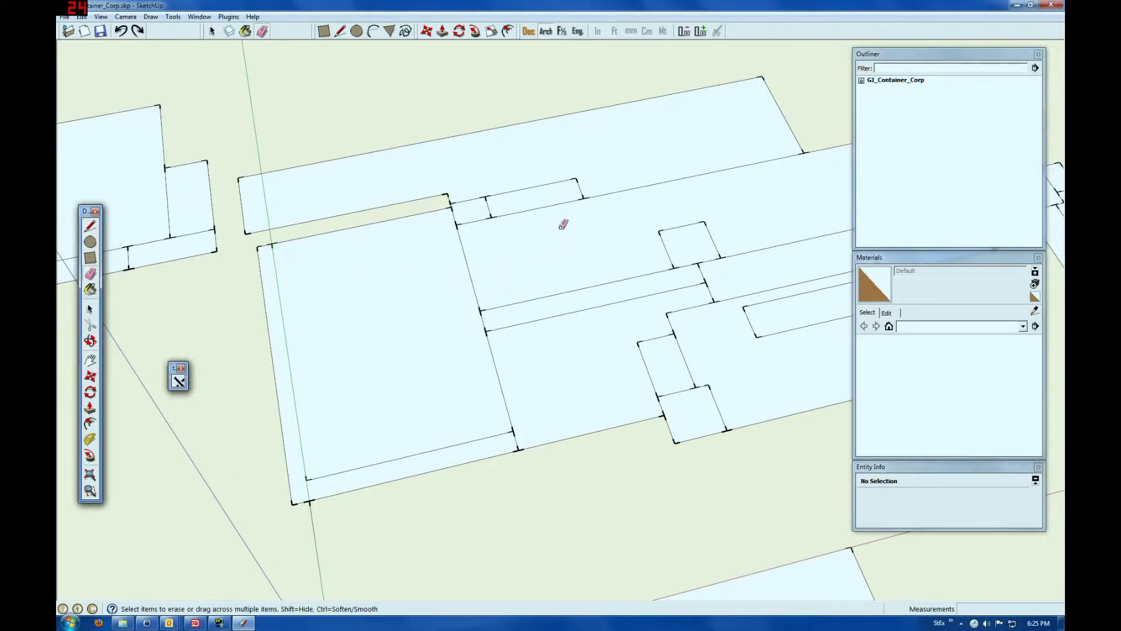
- Switch to Corel PHOTO-PAINT to check the boiler room area on the annotated Container_Corp plan, and return to SketchUp
scroll(563, 212, down, 5)
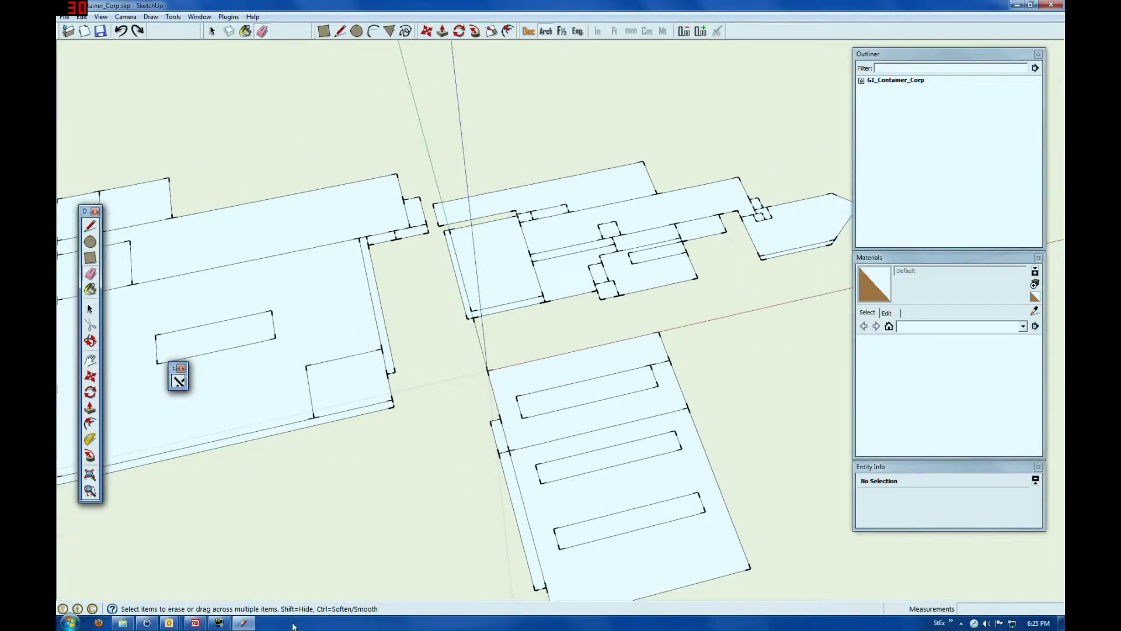
click(244, 623)
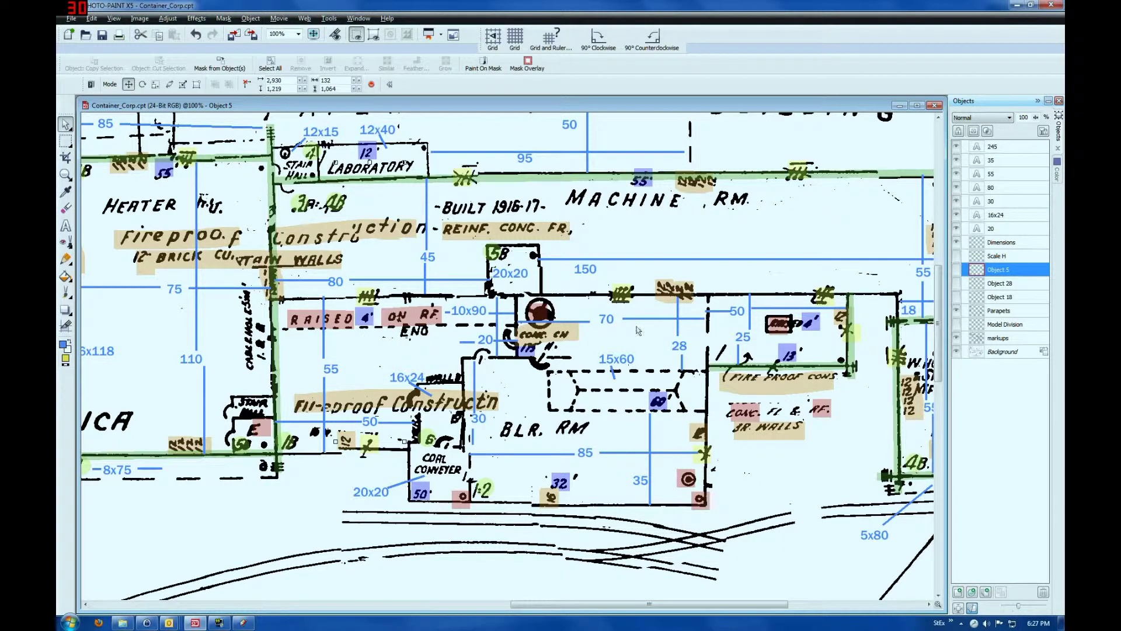
click(243, 622)
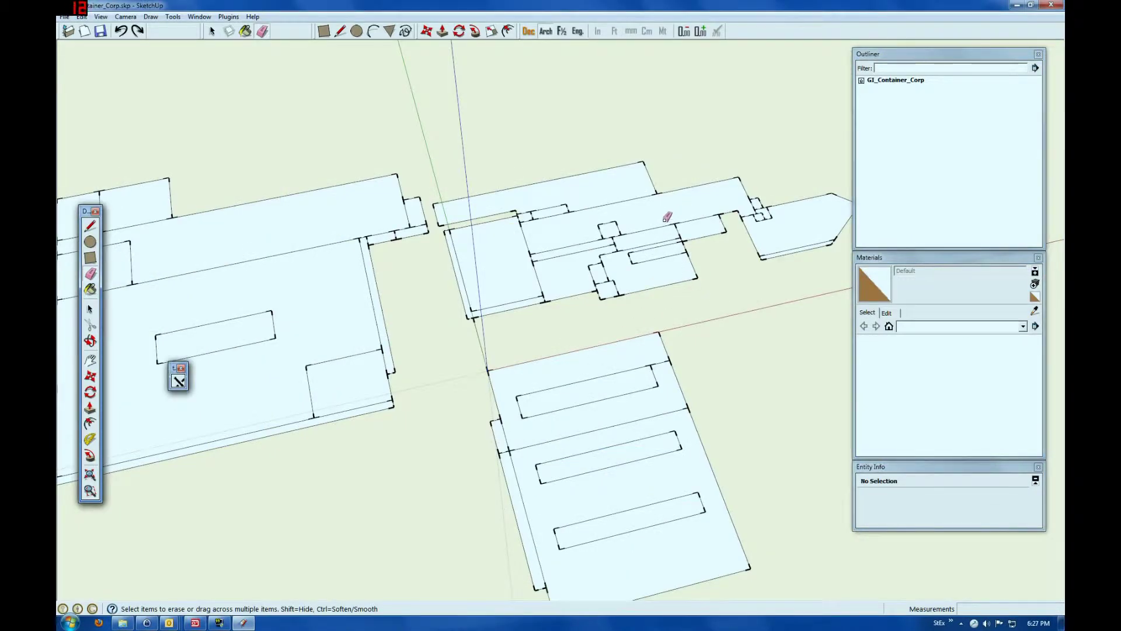
- Extrude the narrow 15x60 rectangle inside the boiler room footprint upward by 60 feet
scroll(678, 212, up, 3)
scroll(656, 226, up, 1)
scroll(576, 290, up, 2)
scroll(482, 320, down, 3)
scroll(592, 314, up, 3)
scroll(592, 314, up, 1)
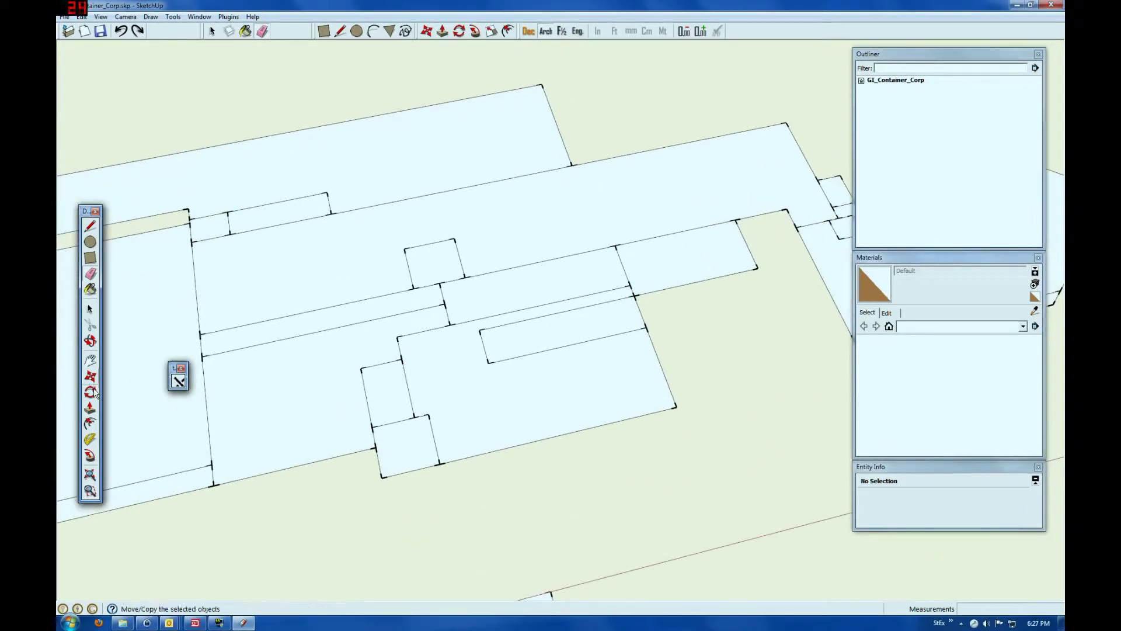
click(91, 408)
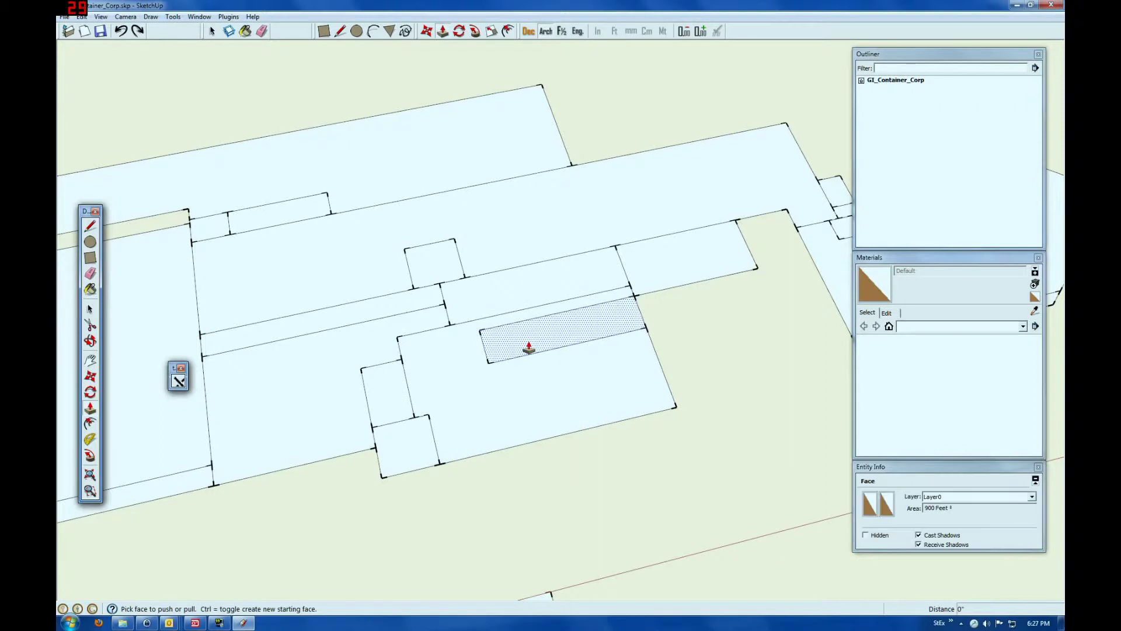
drag(528, 348, 532, 339)
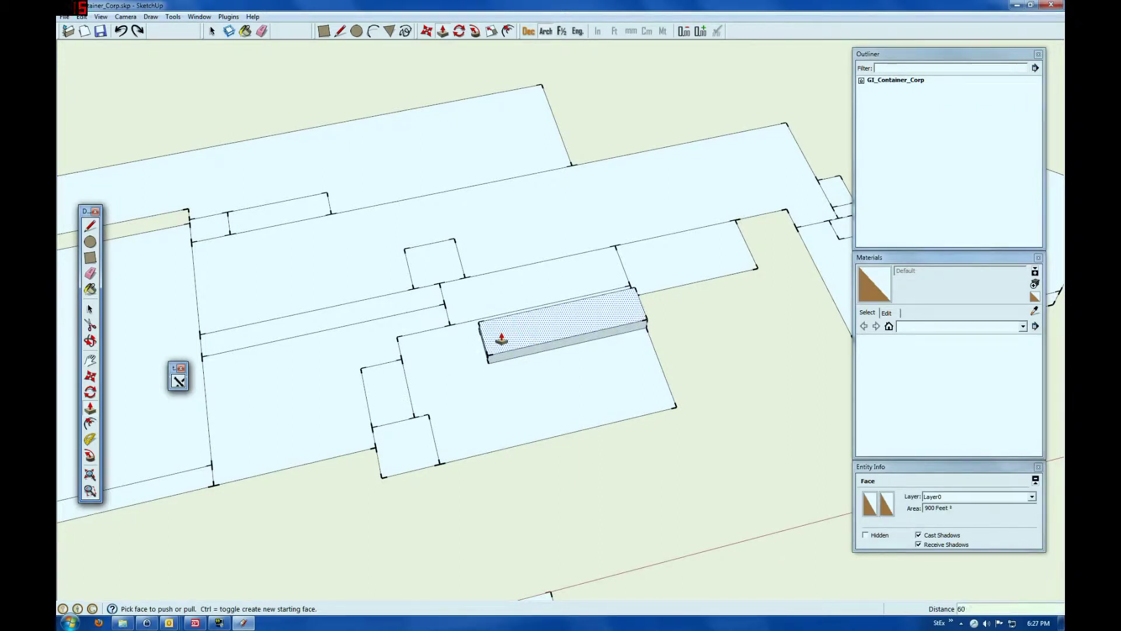
text(60)
key(Return)
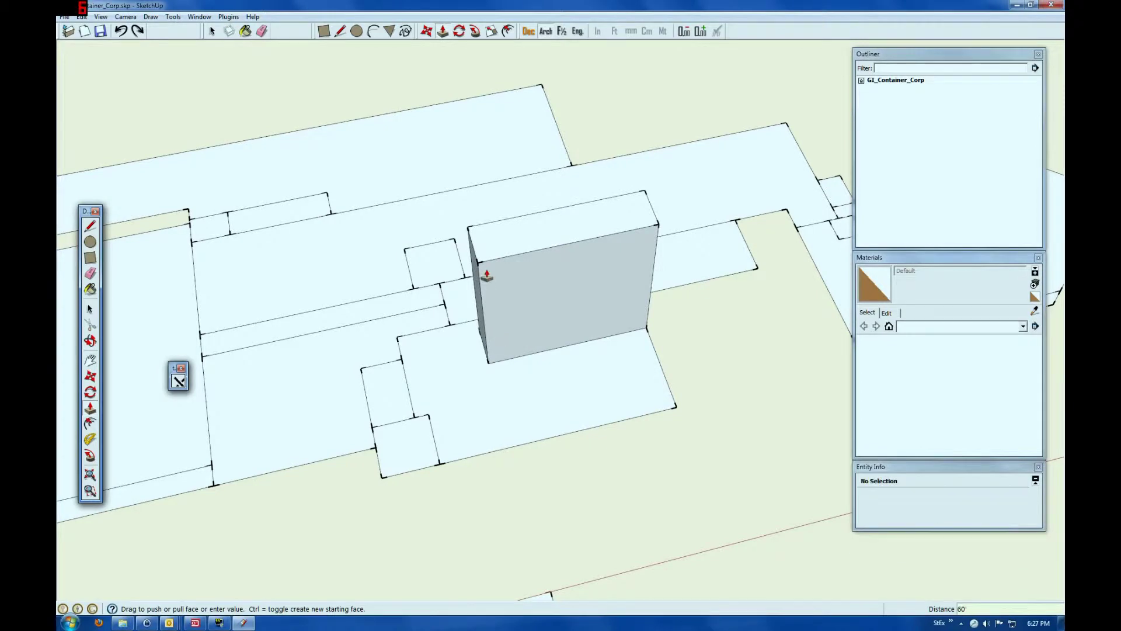
- Extrude the face between the tall narrow block and the long machine room footprint upward by 60 feet
click(90, 341)
drag(292, 353, 828, 276)
drag(577, 338, 652, 340)
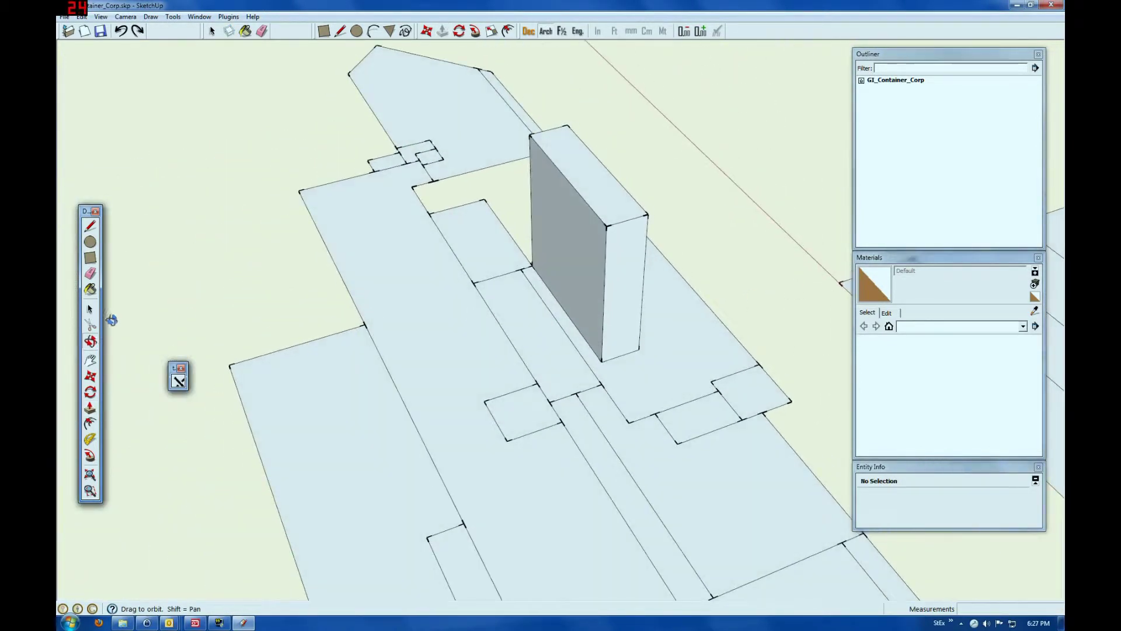
click(90, 408)
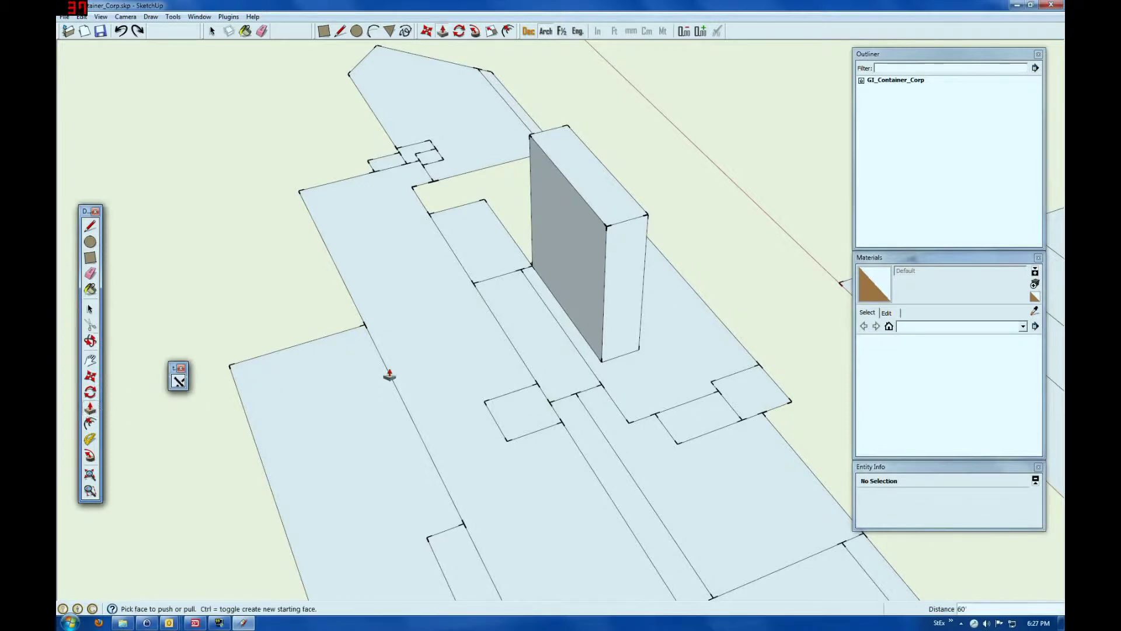
mouse_move(528, 350)
mouse_down()
mouse_move(523, 339)
mouse_move(509, 344)
mouse_up()
text(60)
key(Return)
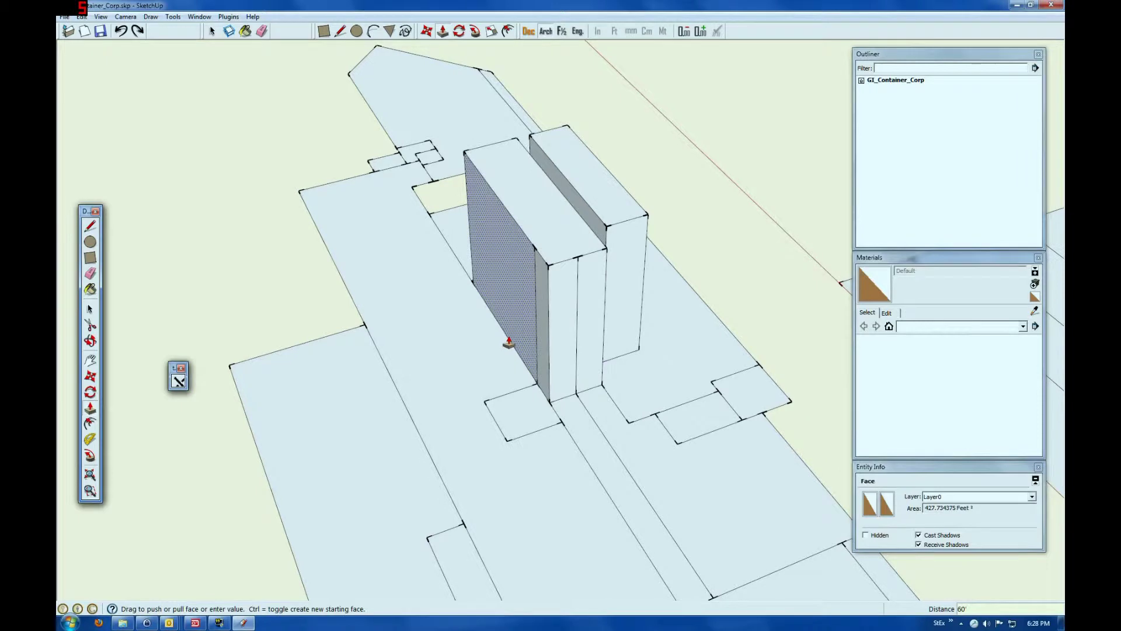
- Extrude the long machine room face upward by 55 feet
click(495, 341)
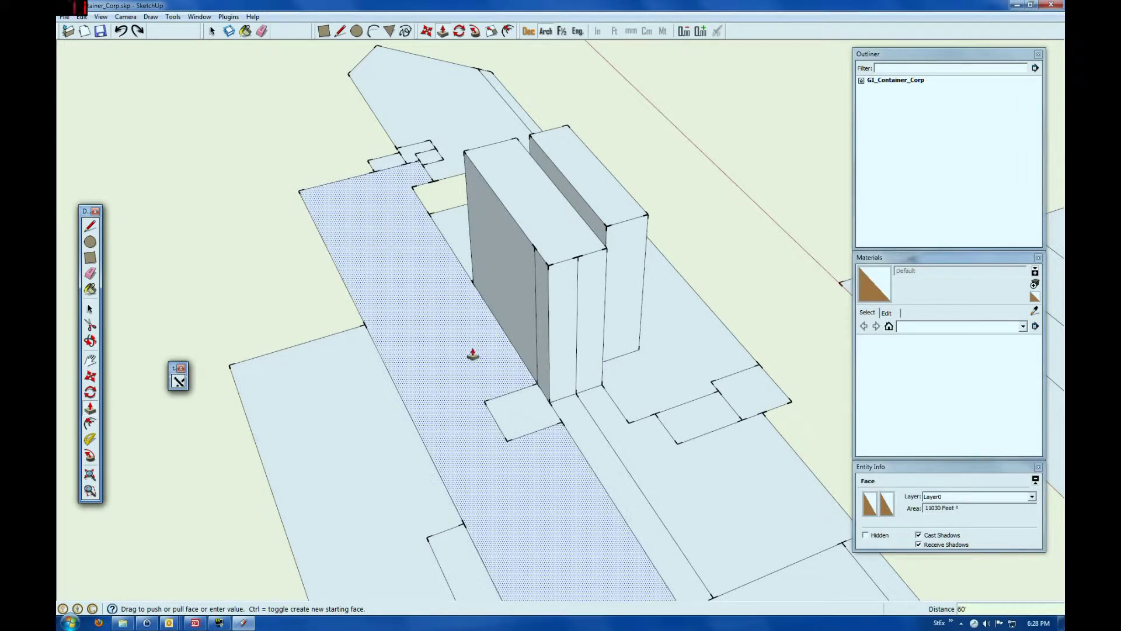
click(473, 343)
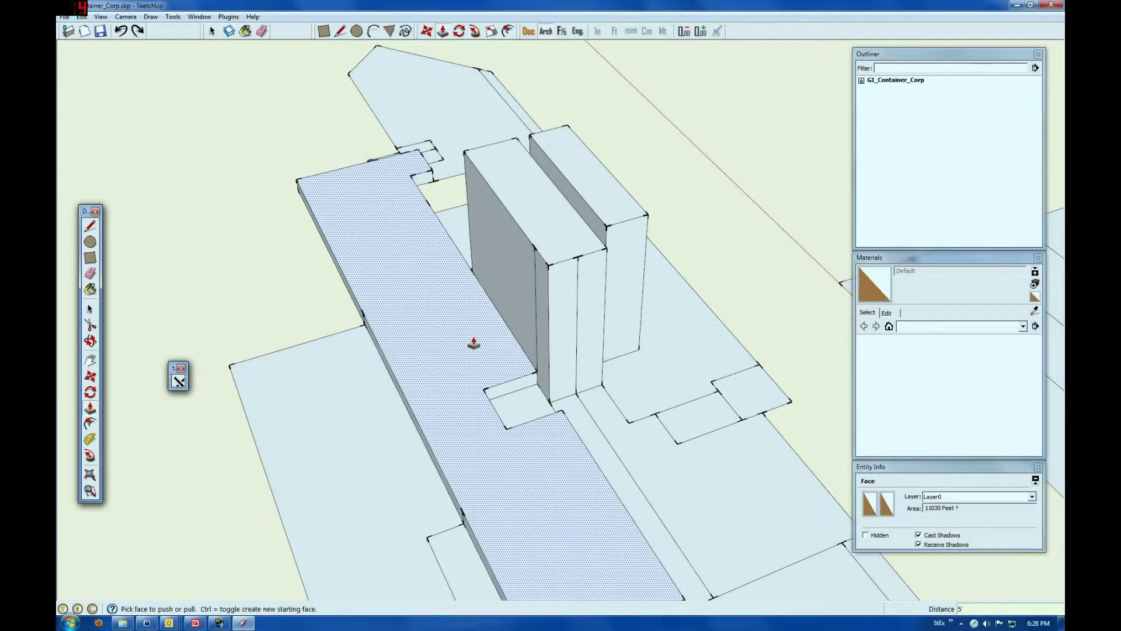
key(Return)
click(521, 350)
key(Escape)
- Try extruding the large boiler room face a short distance, and undo it
click(90, 341)
drag(620, 415, 326, 393)
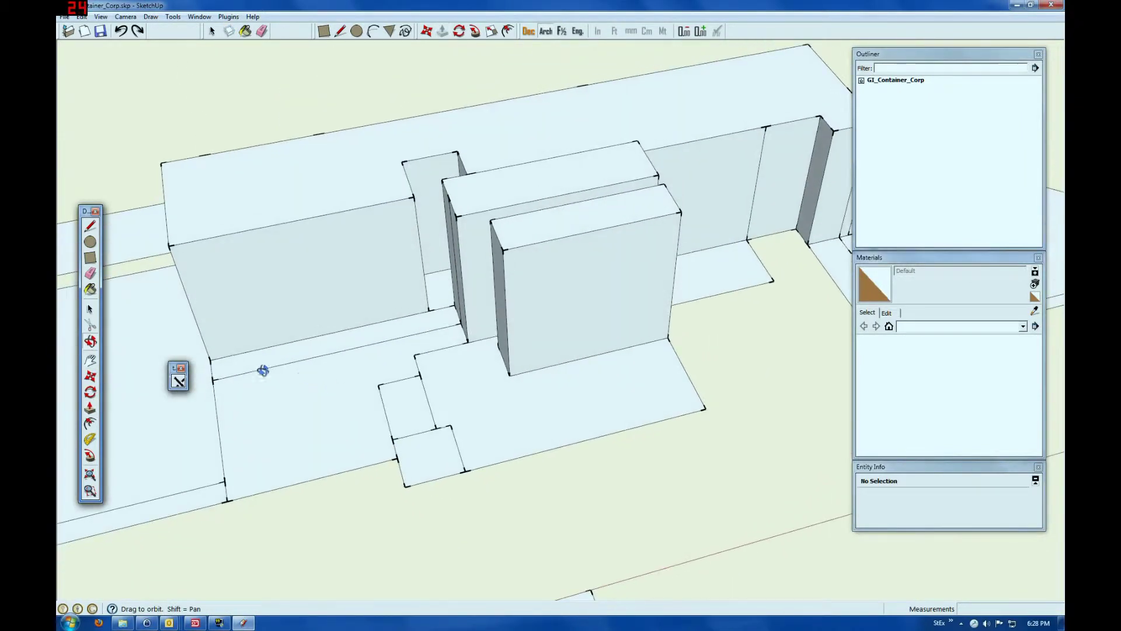
click(90, 308)
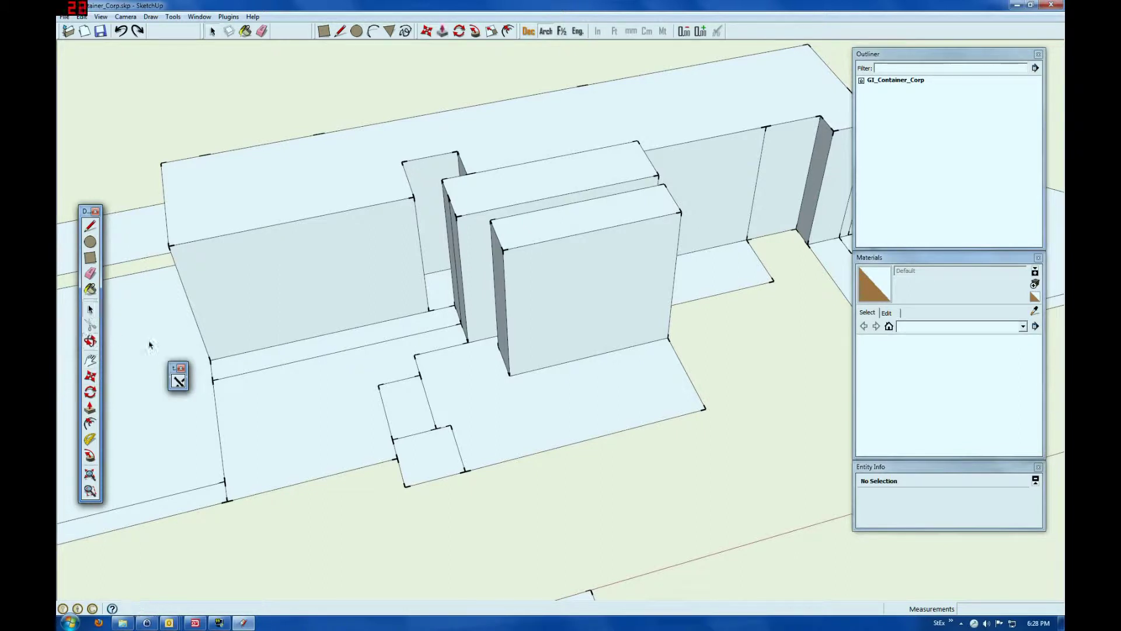
click(496, 431)
key(p)
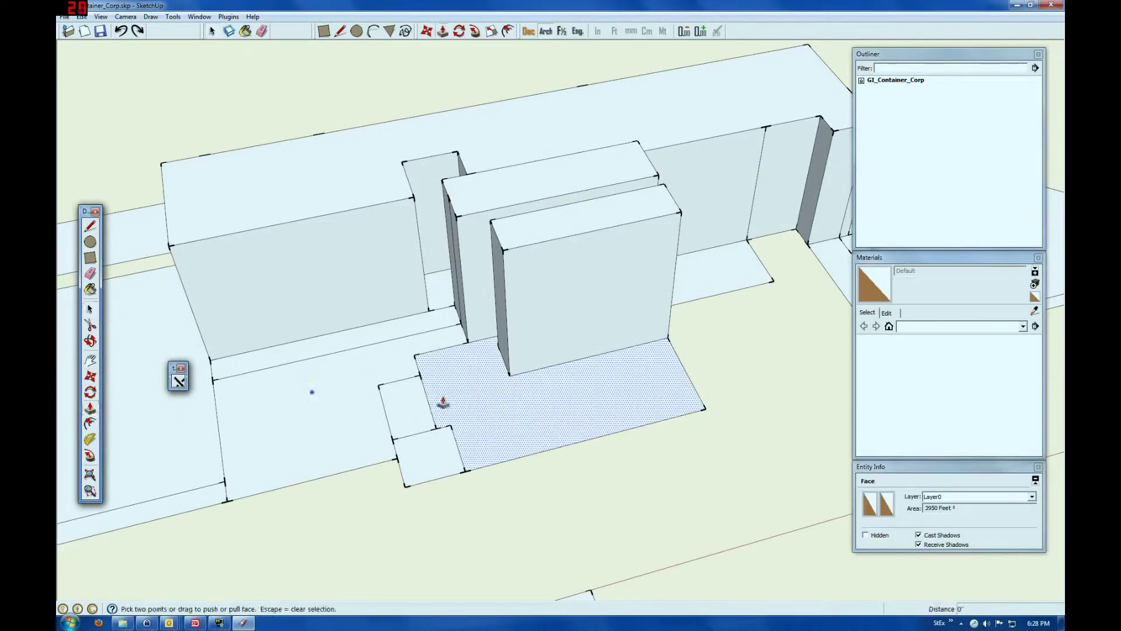
click(528, 436)
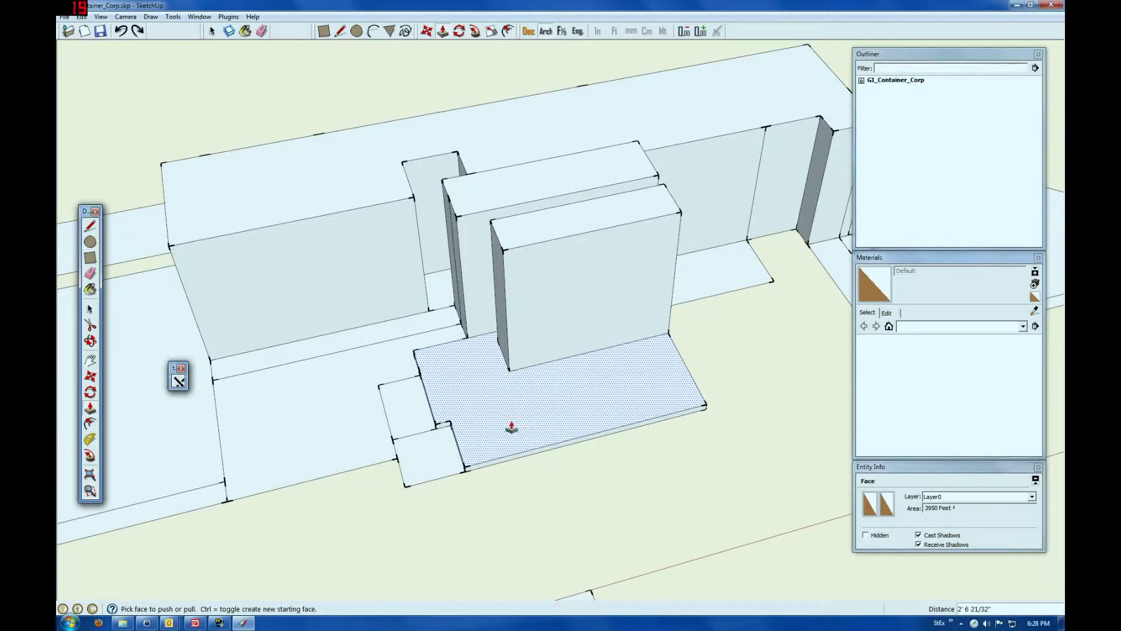
click(513, 431)
click(121, 31)
- Extrude the 20x20 coal conveyor square at the boiler room's corner upward by 50 feet
click(441, 471)
click(458, 462)
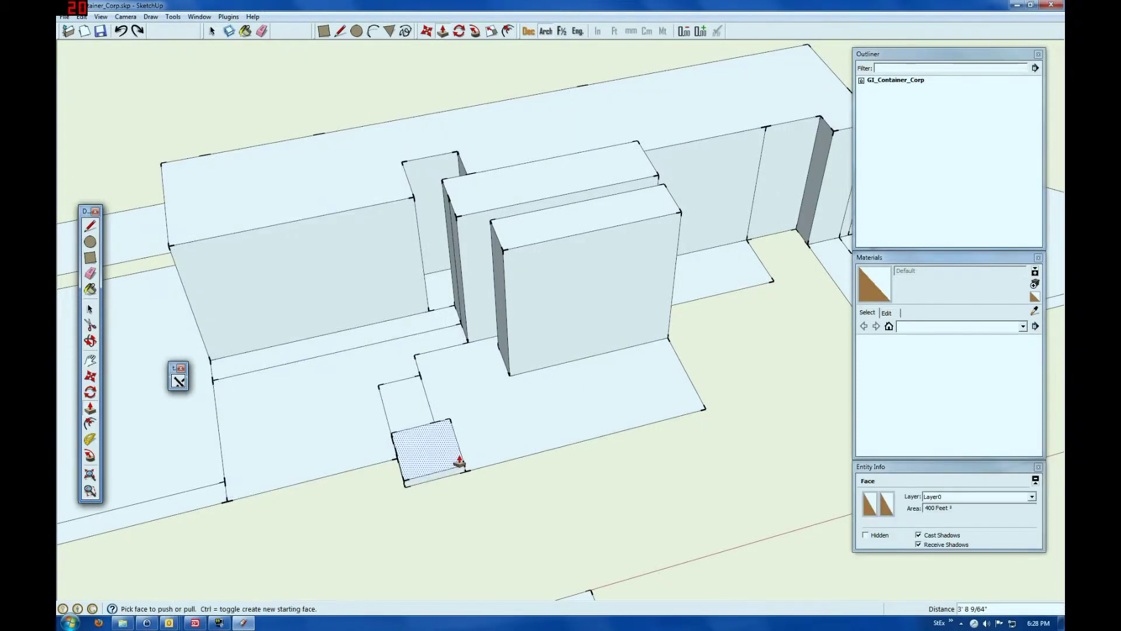
key(Return)
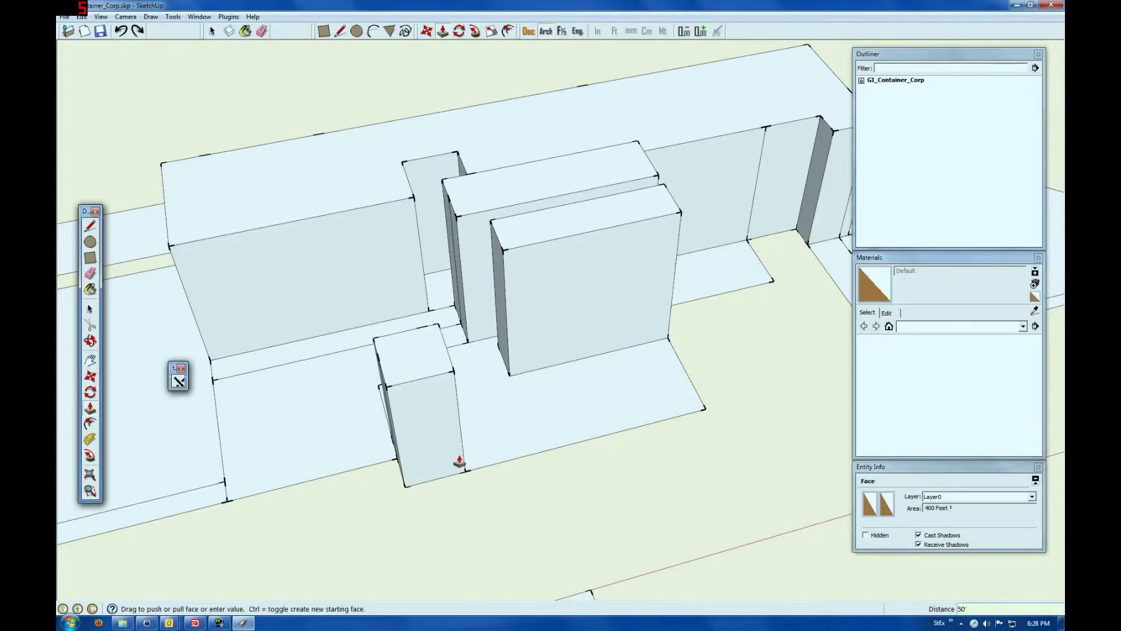
- Extrude the 16x24 face directly behind the coal conveyor block upward by 50 feet
click(91, 341)
drag(248, 368, 498, 325)
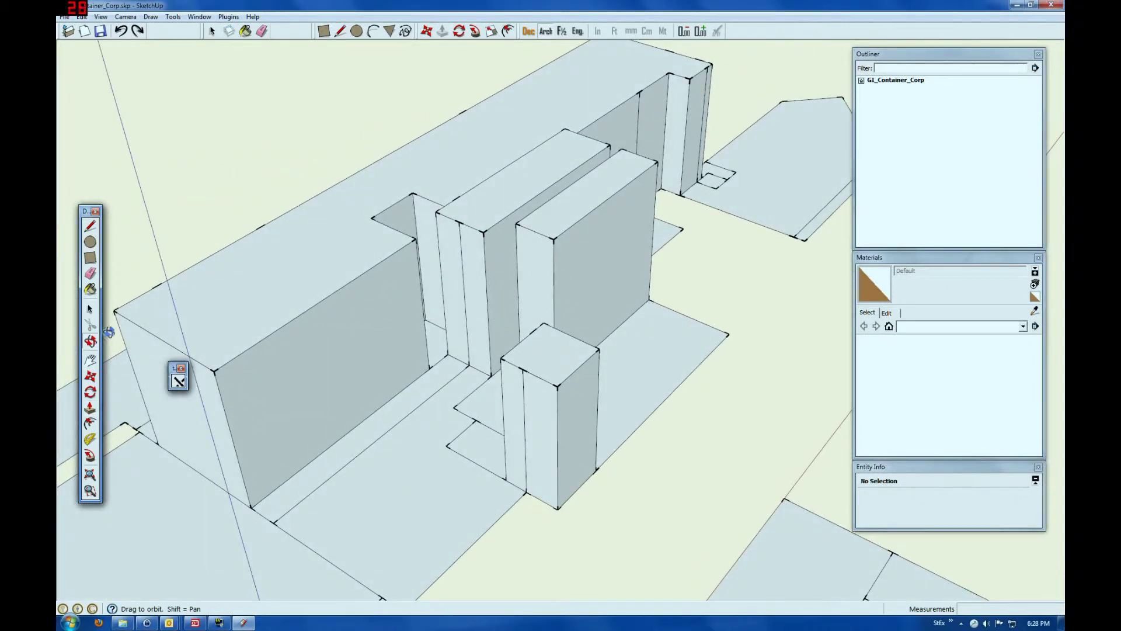
click(90, 407)
drag(488, 449, 245, 408)
- Extrude the large boiler room face around the tall narrow block upward by 32 feet
click(90, 341)
click(90, 407)
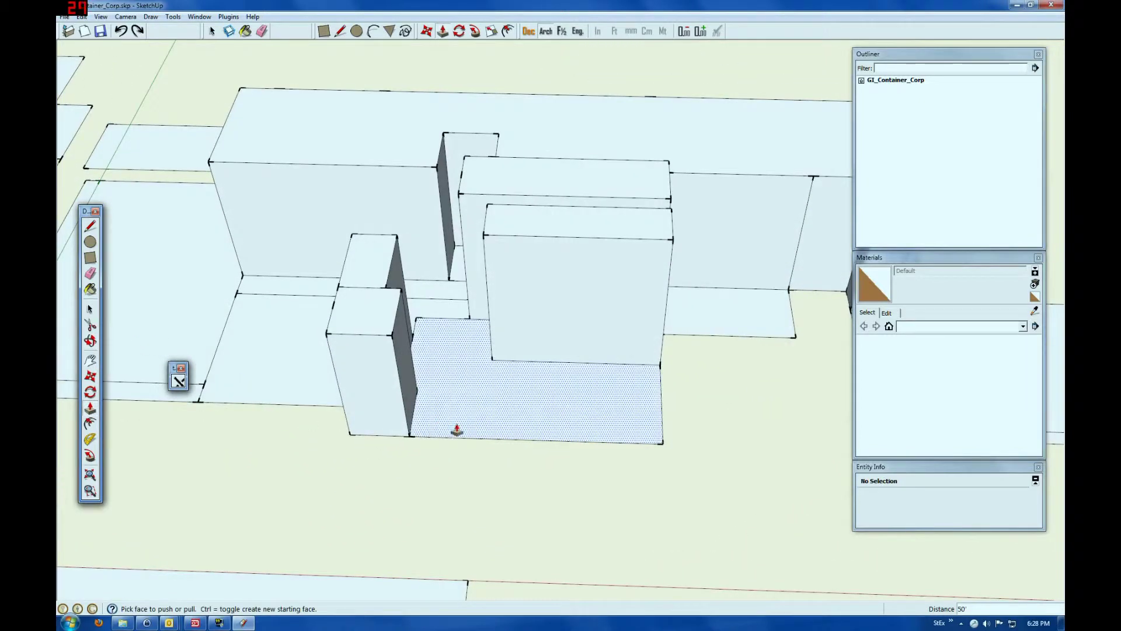
drag(455, 430, 470, 416)
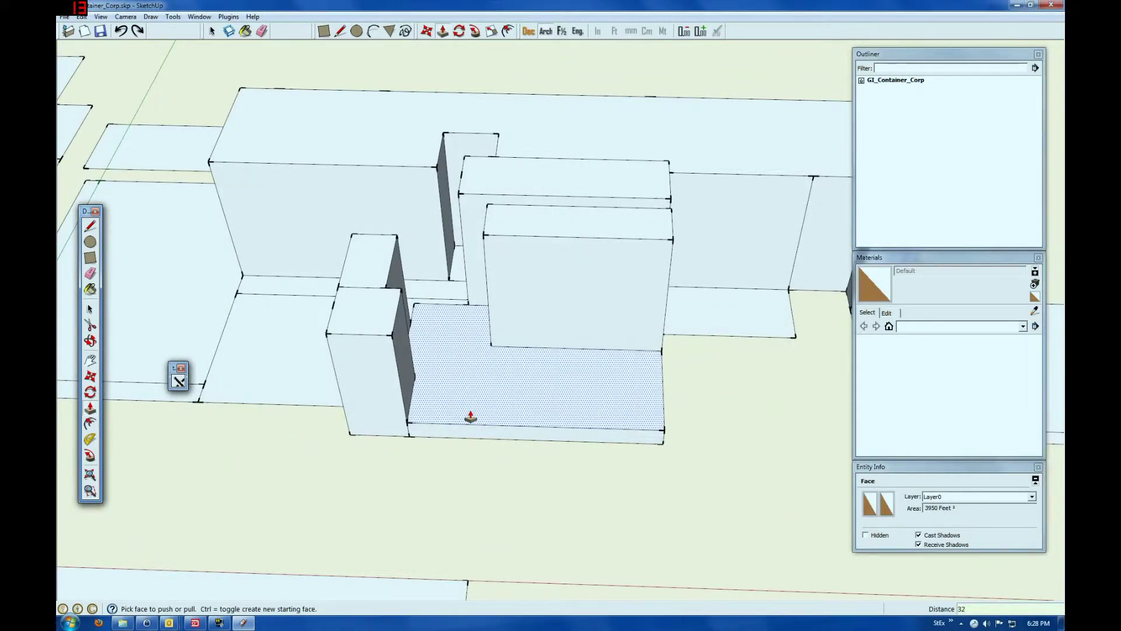
key(Return)
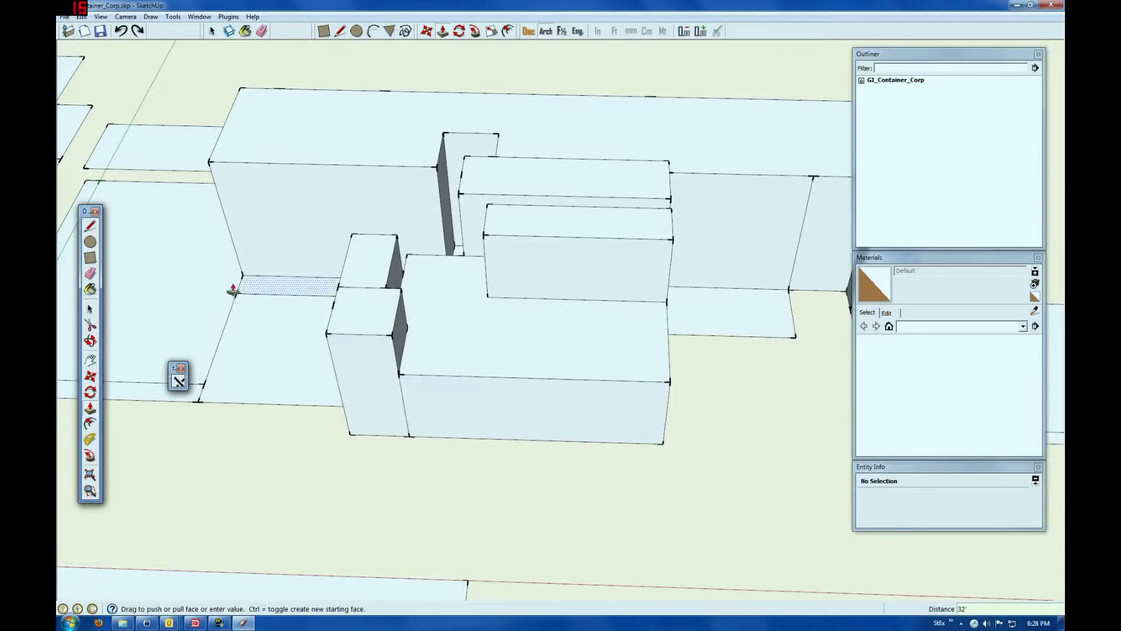
- Switch to Corel PHOTO-PAINT to check the heights around the boiler and machine rooms on the plan, and return to SketchUp
click(90, 341)
mouse_move(225, 315)
mouse_down()
mouse_move(313, 421)
mouse_move(541, 440)
mouse_move(490, 444)
mouse_move(448, 473)
mouse_up()
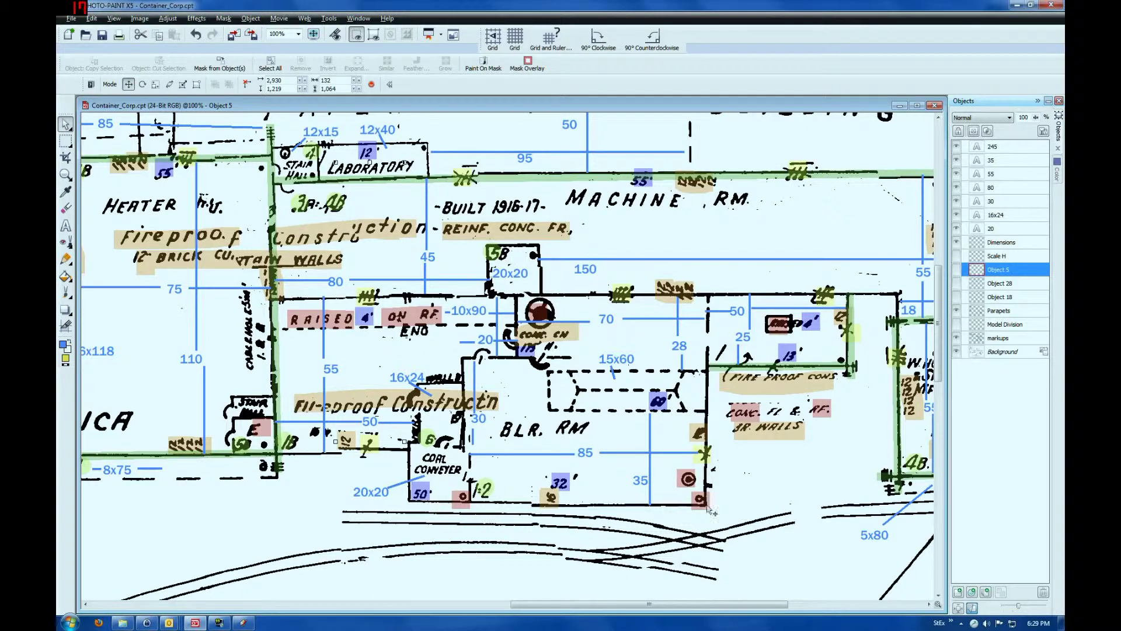
drag(659, 601, 635, 609)
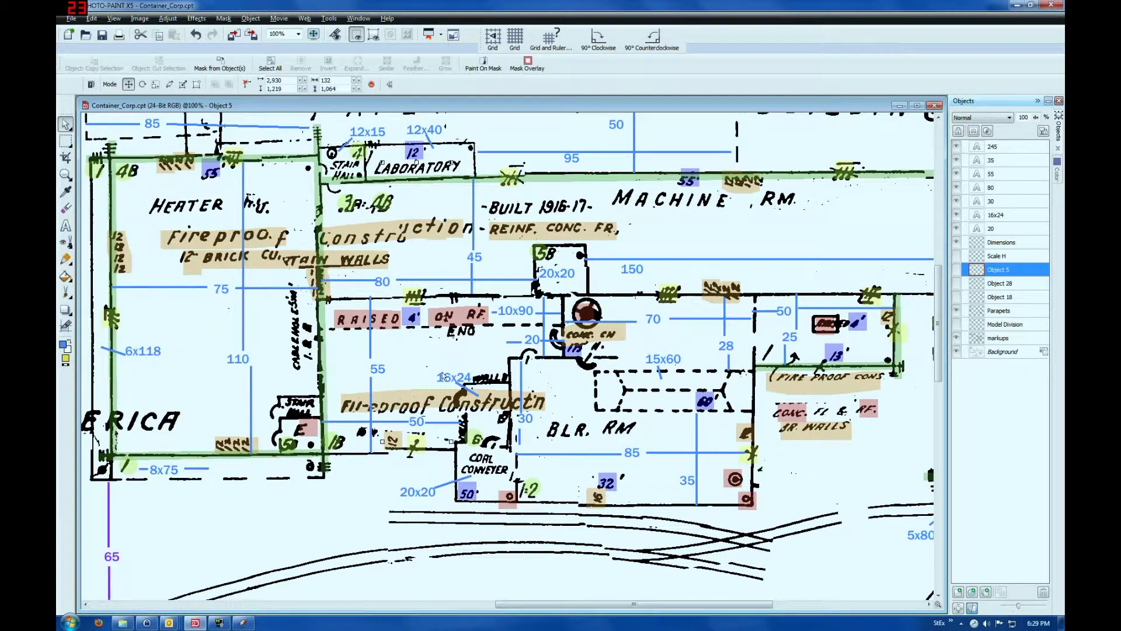
click(244, 623)
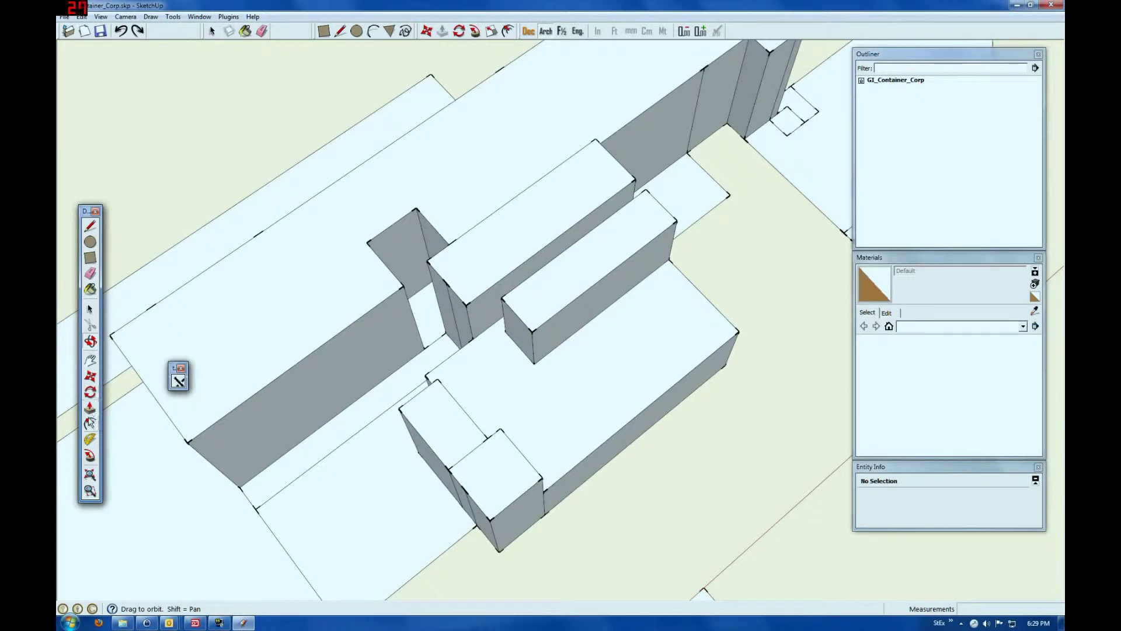
- Extrude the 20x20 square in the machine room's notch 55 feet, with its top raised 5 feet above the adjoining roof
click(90, 407)
click(434, 303)
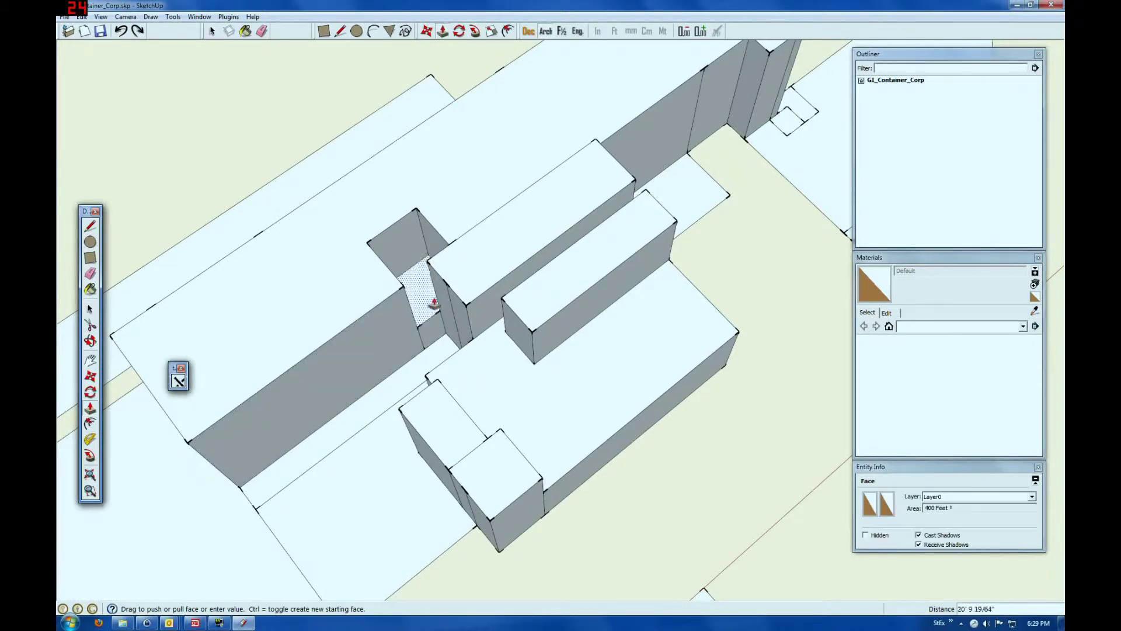
text(55)
key(Return)
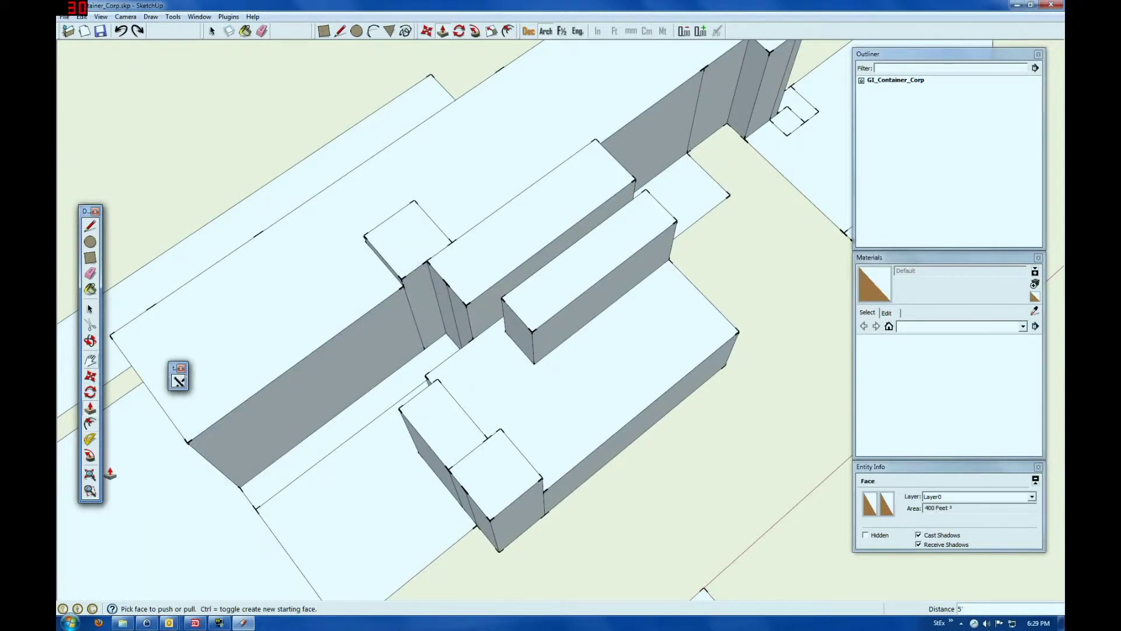
- Check the raised roof end on the plan in Corel PHOTO-PAINT, and extrude the narrow strip along the machine room wall 20 feet in SketchUp
click(244, 622)
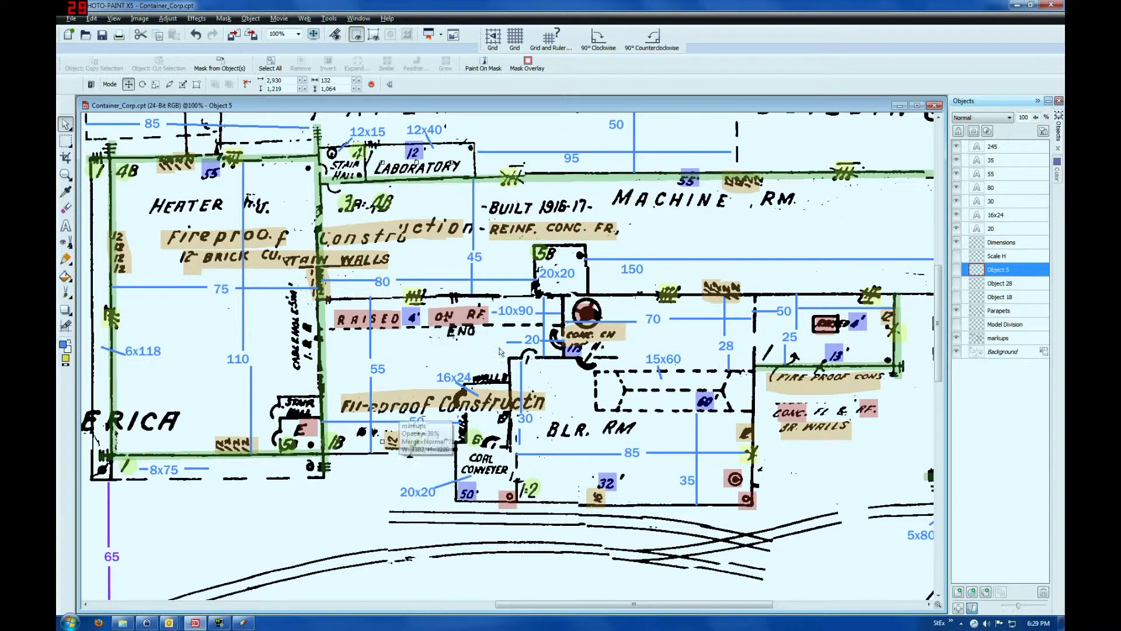
click(243, 622)
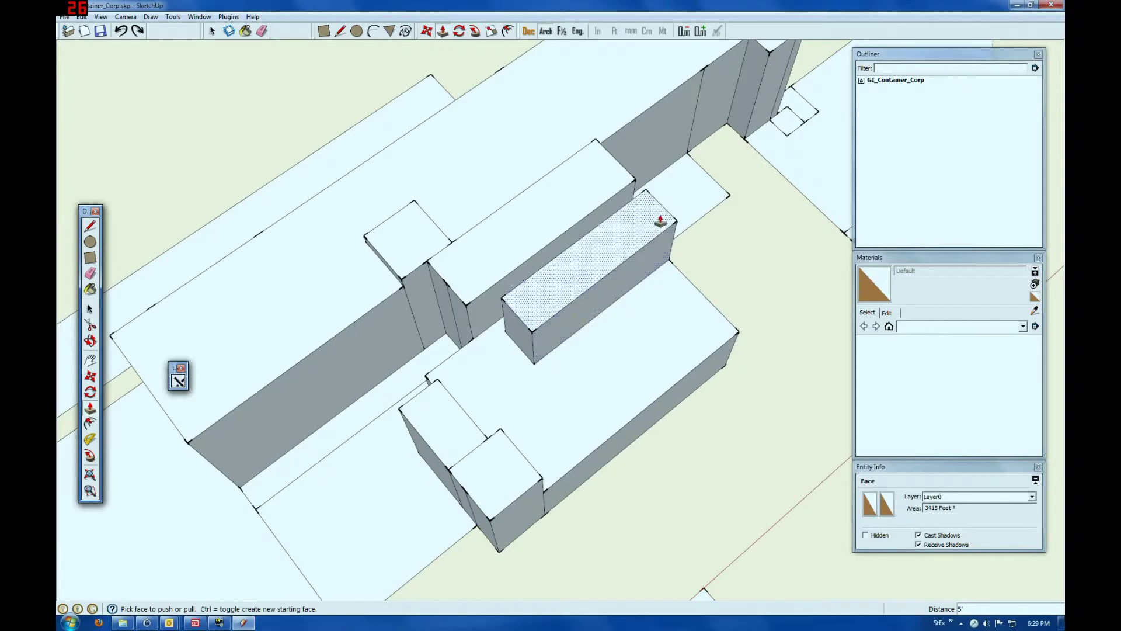
scroll(473, 318, down, 3)
scroll(401, 405, up, 7)
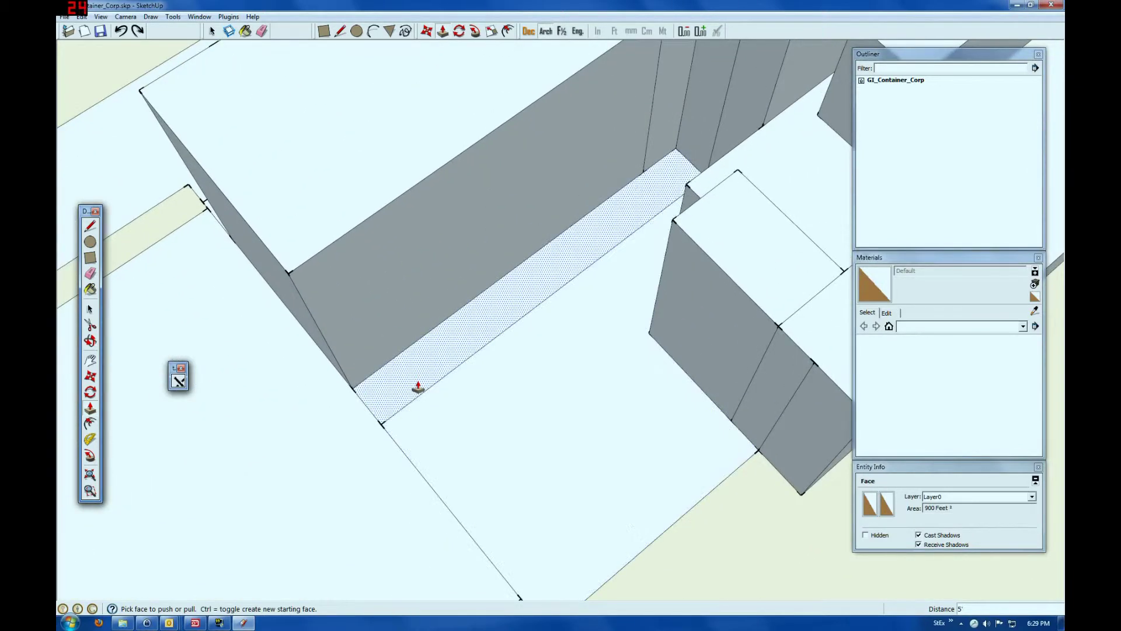
text(20)
key(Return)
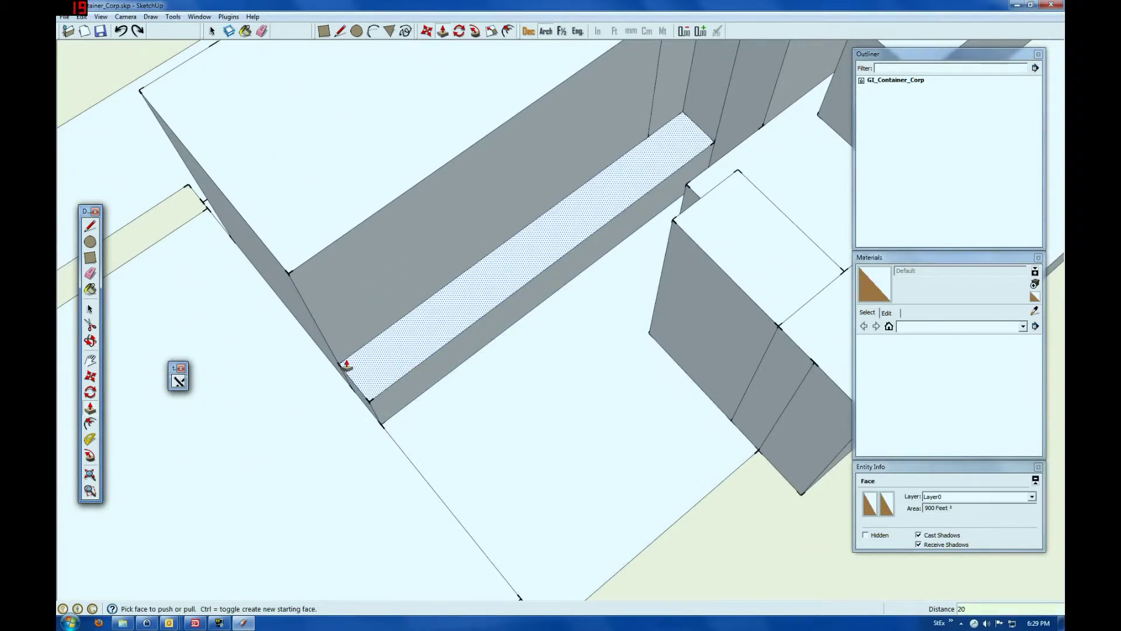
- Extrude the large face between the raised strip and the coal conveyor block upward by 16 feet
click(461, 454)
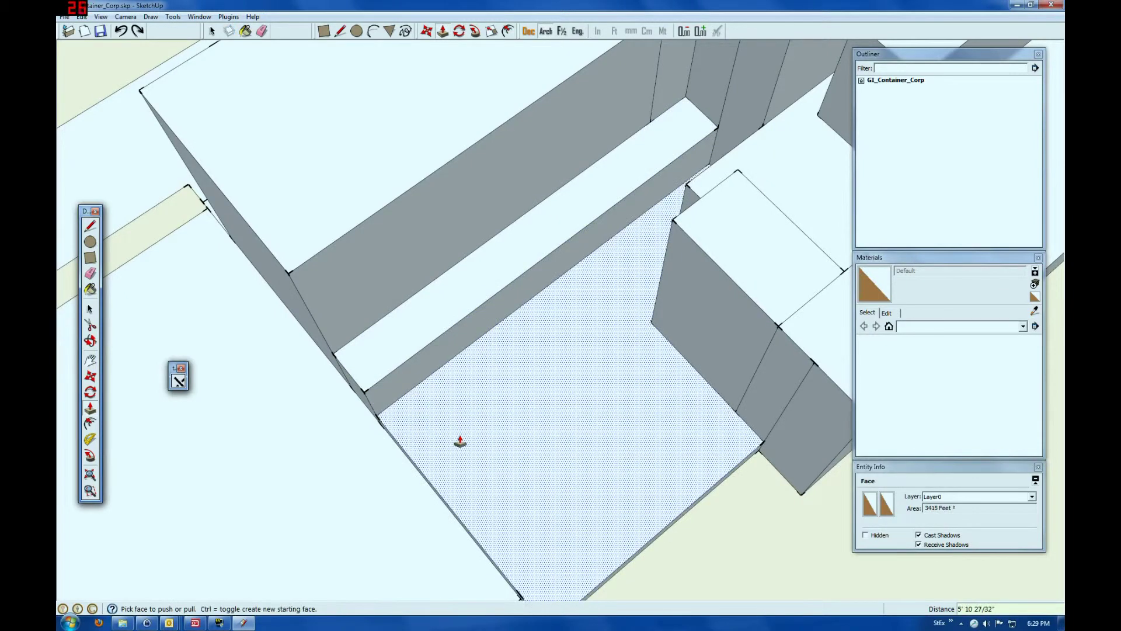
key(Return)
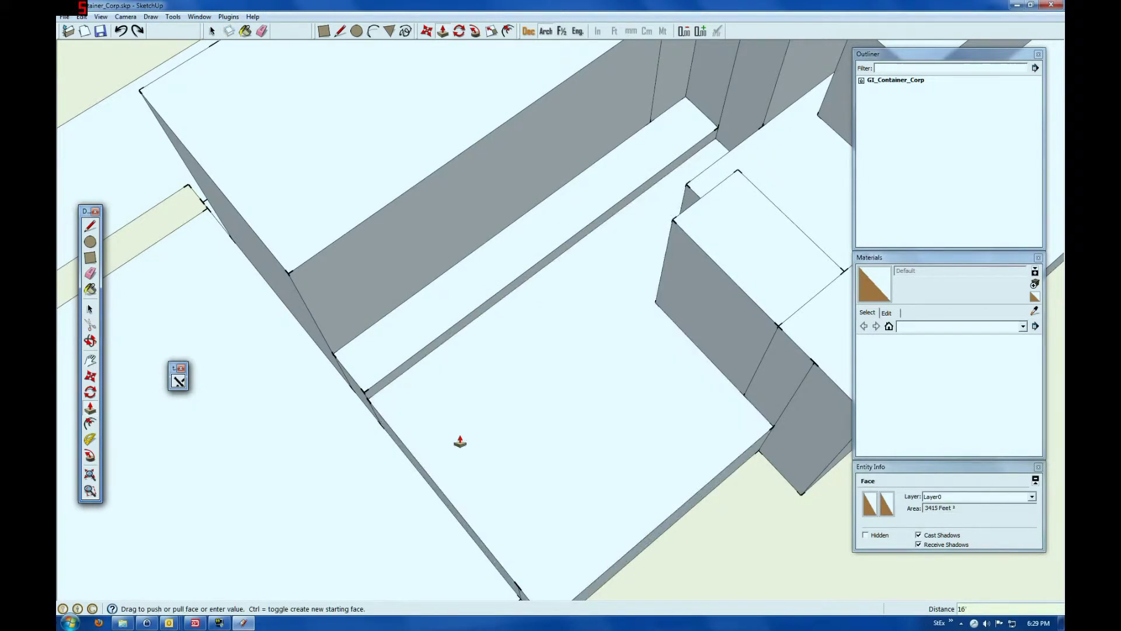
click(500, 265)
scroll(500, 266, down, 5)
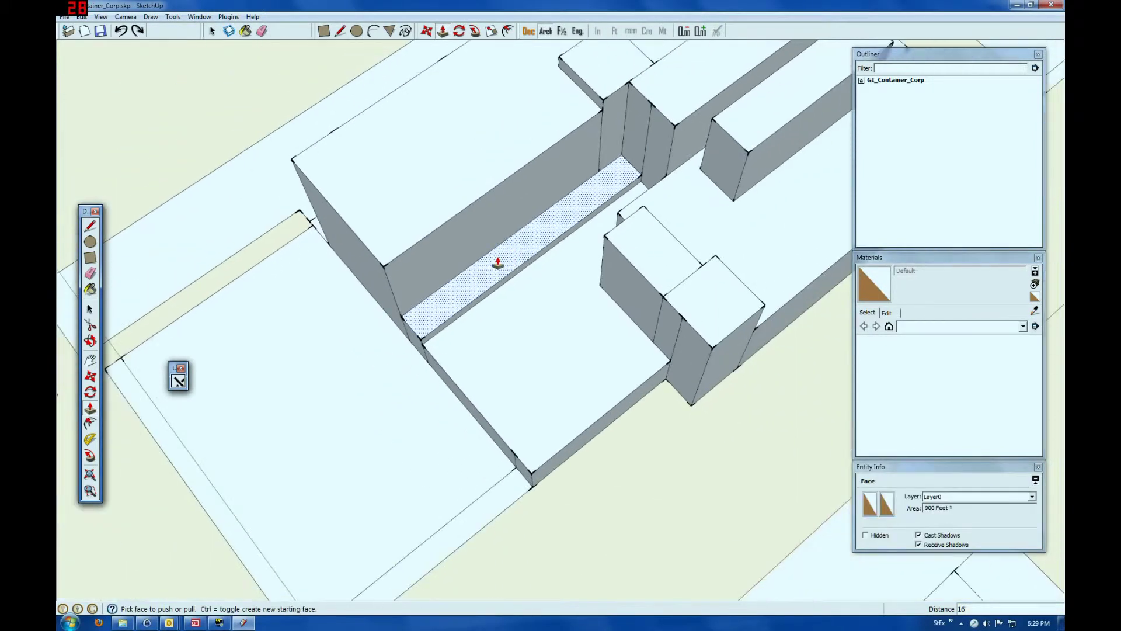
click(416, 282)
- Switch to Corel PHOTO-PAINT to check the heater house height on the Container_Corp plan, and return to SketchUp
click(89, 341)
drag(608, 445, 641, 269)
scroll(641, 269, down, 3)
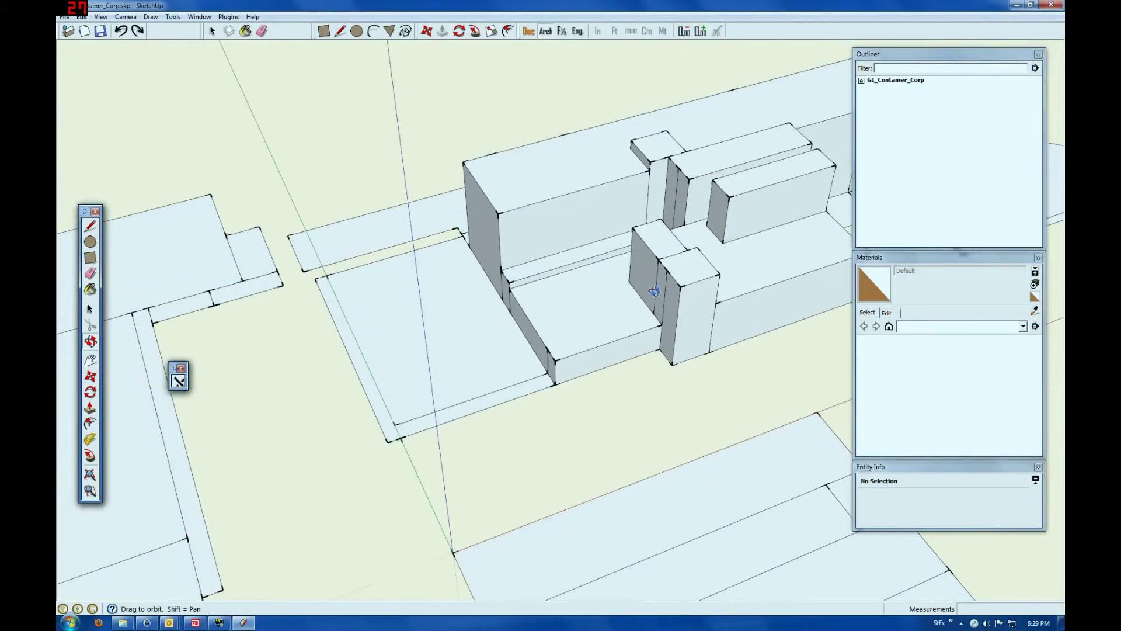
click(243, 623)
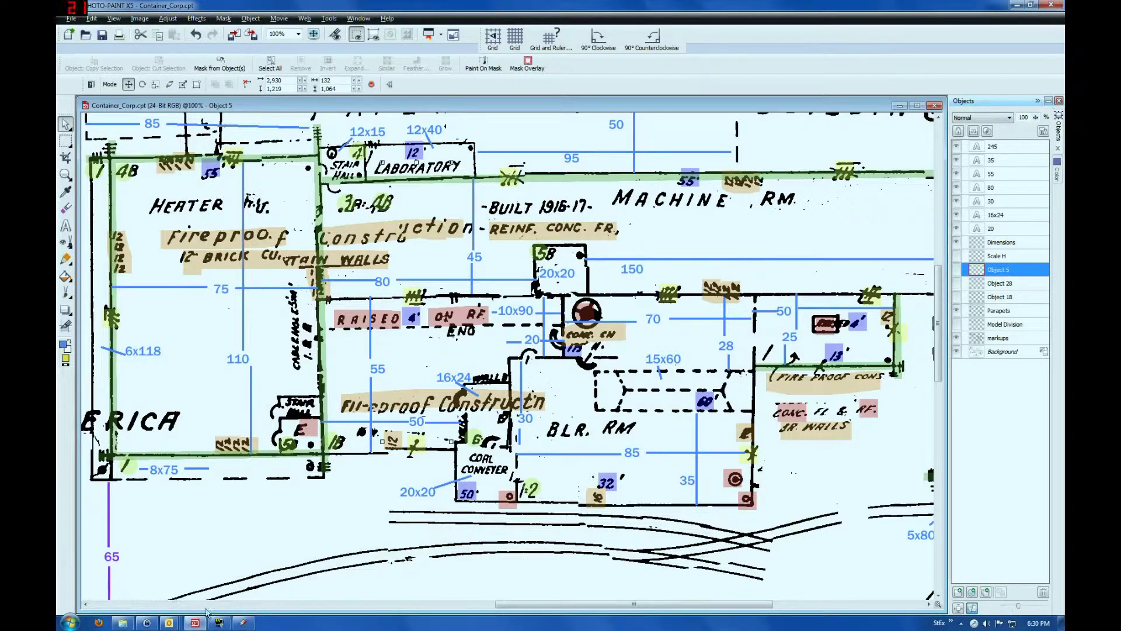
click(219, 623)
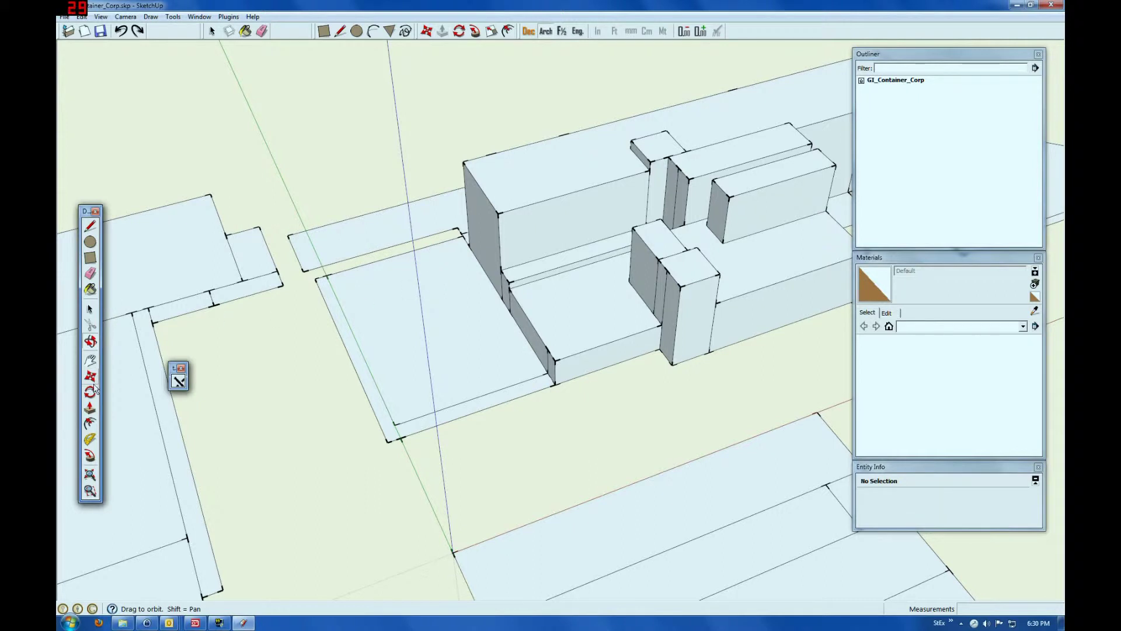
- Extrude the heater house footprint 16 feet, and raise its top another 4 feet
click(90, 407)
click(407, 401)
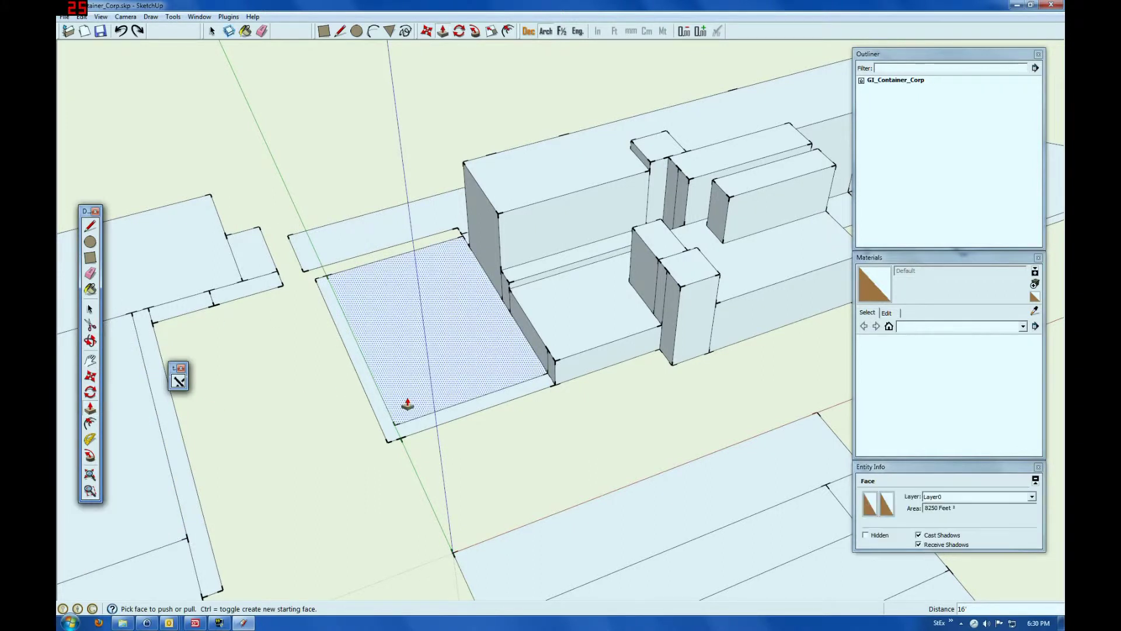
click(401, 396)
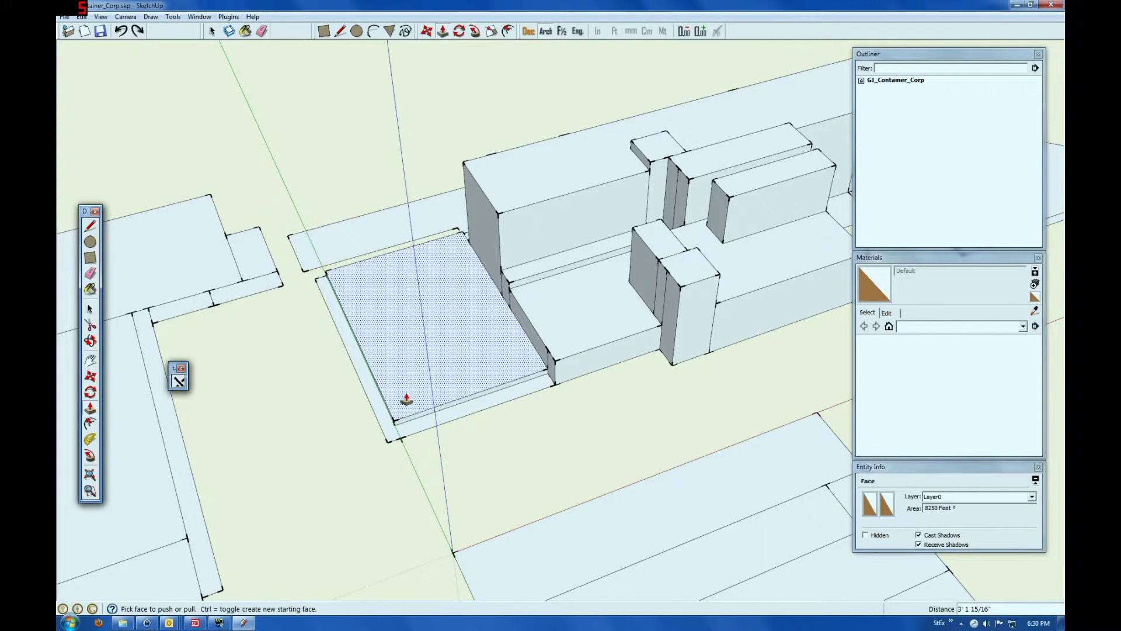
click(369, 389)
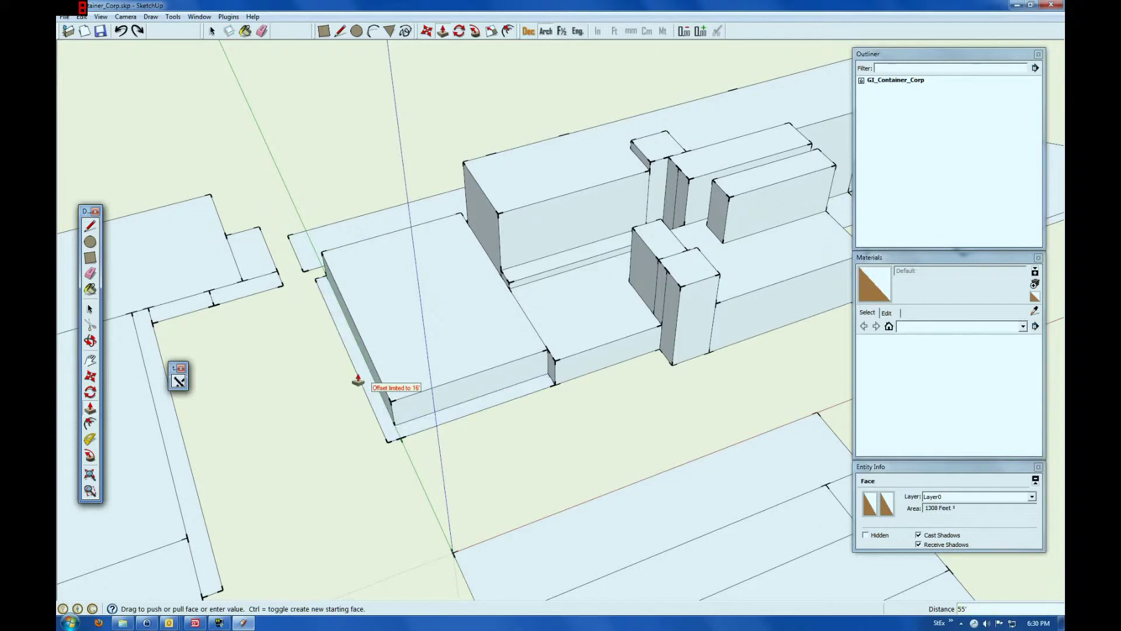
click(415, 392)
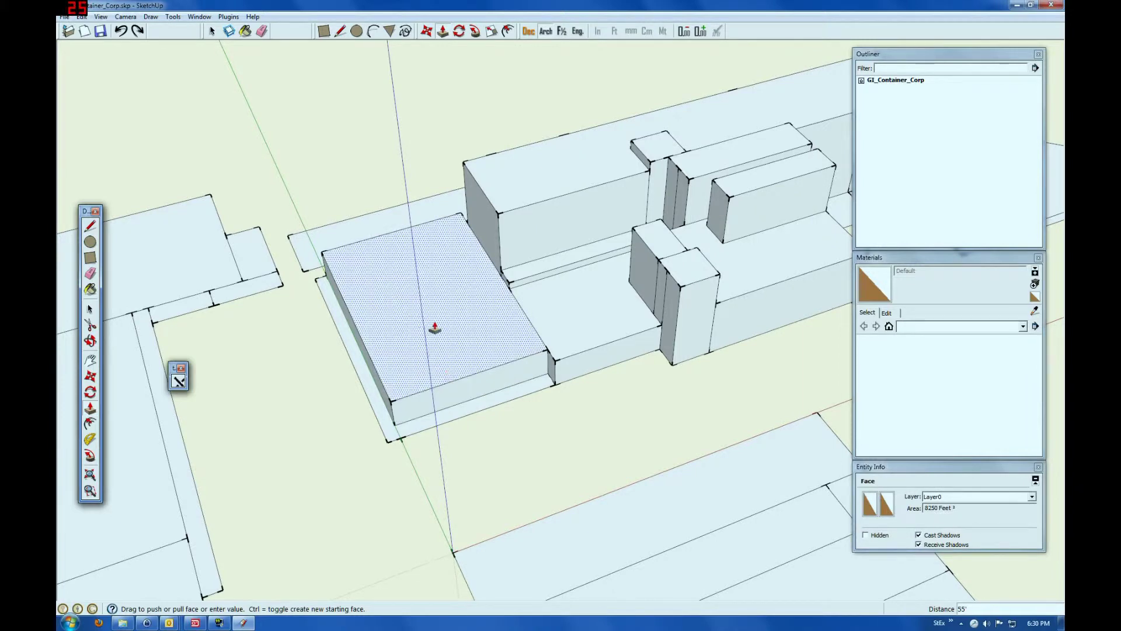
click(434, 355)
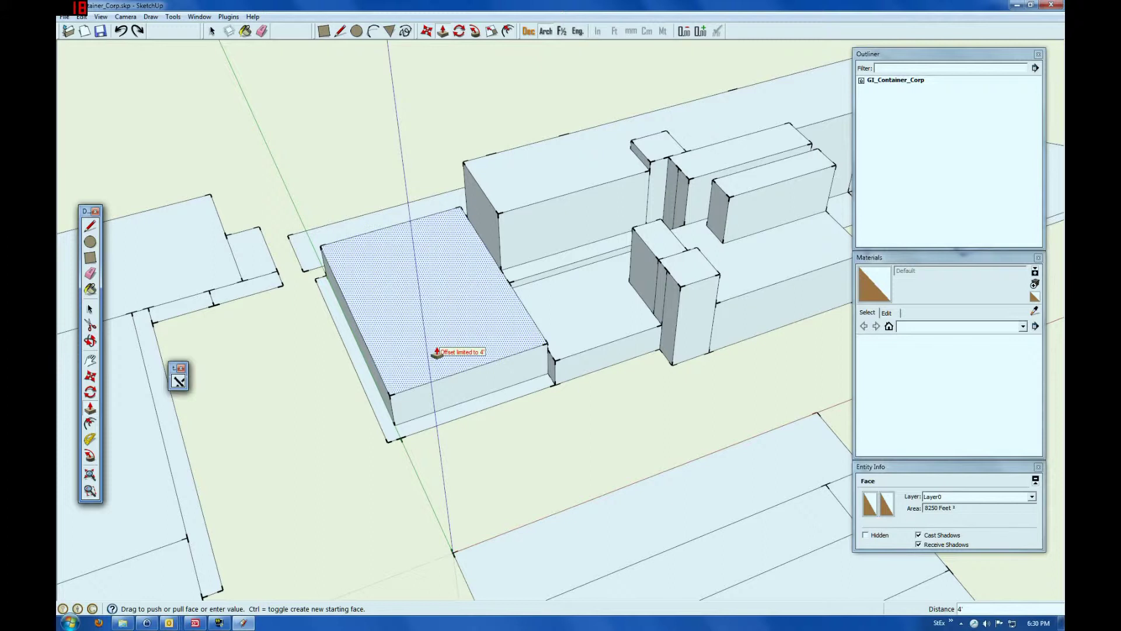
click(437, 353)
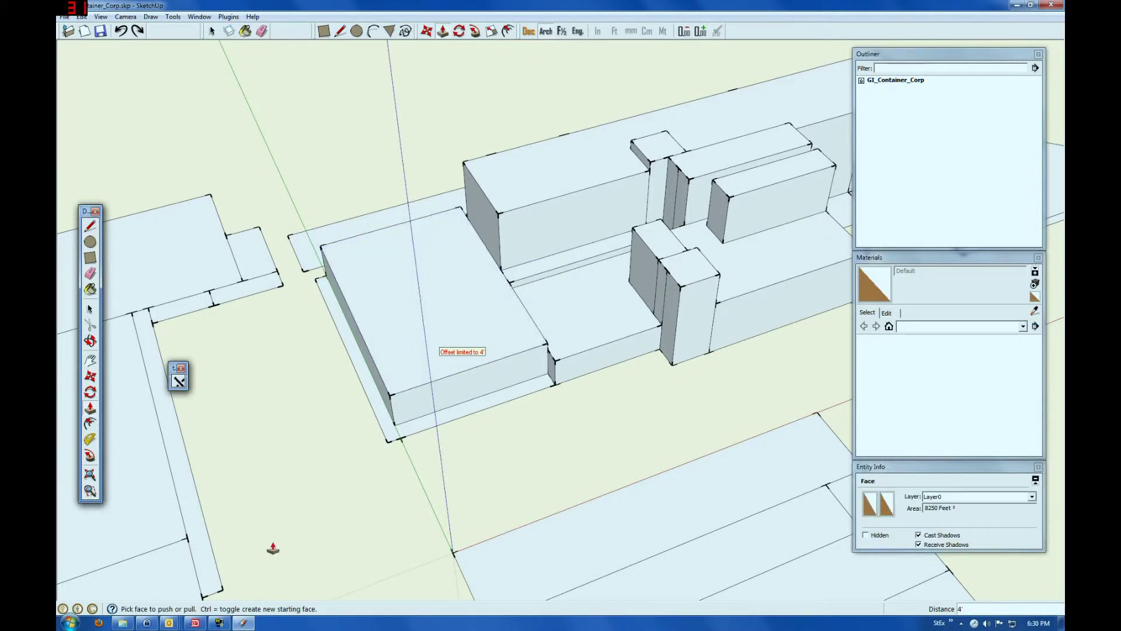
- Check the heater house height on the plan in Corel PHOTO-PAINT, and raise its roof another 35 feet in SketchUp
click(245, 623)
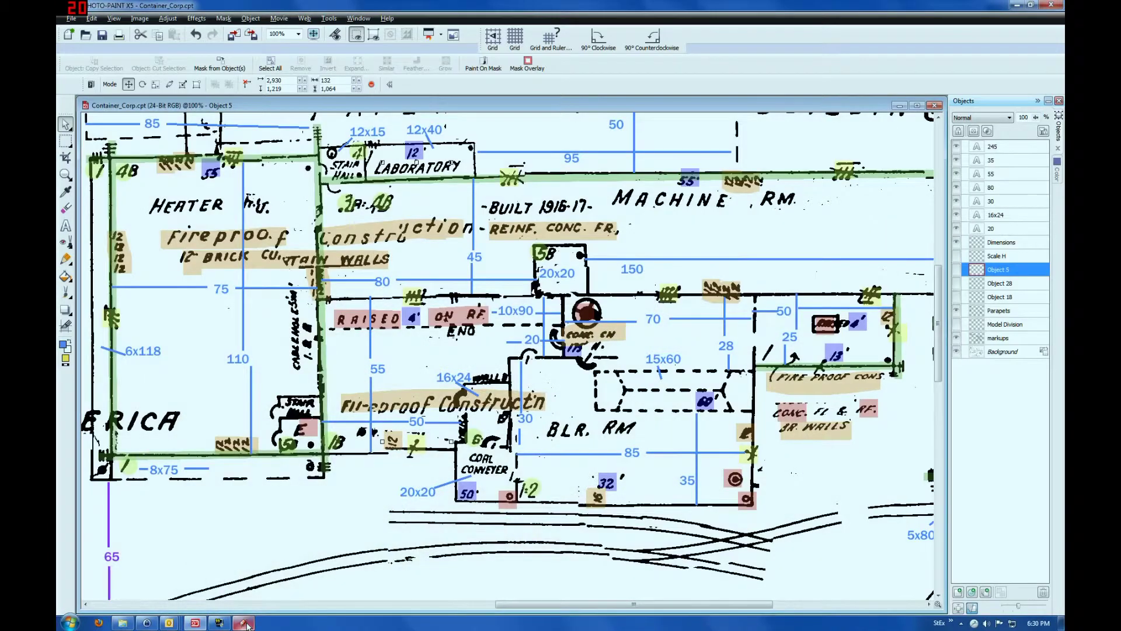
click(246, 624)
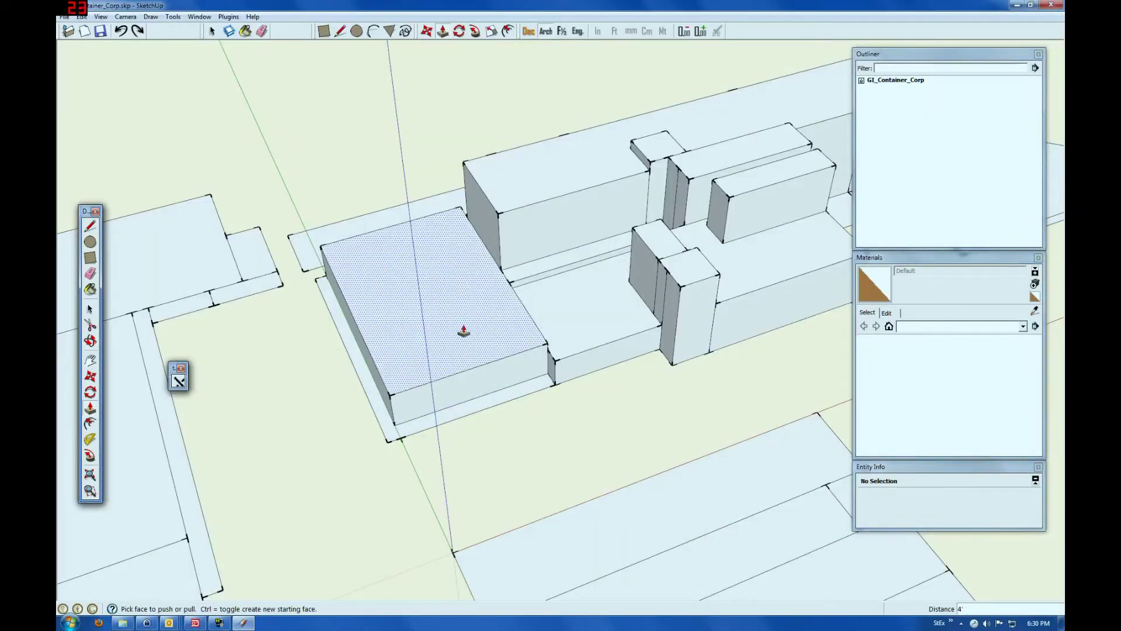
drag(481, 285, 501, 220)
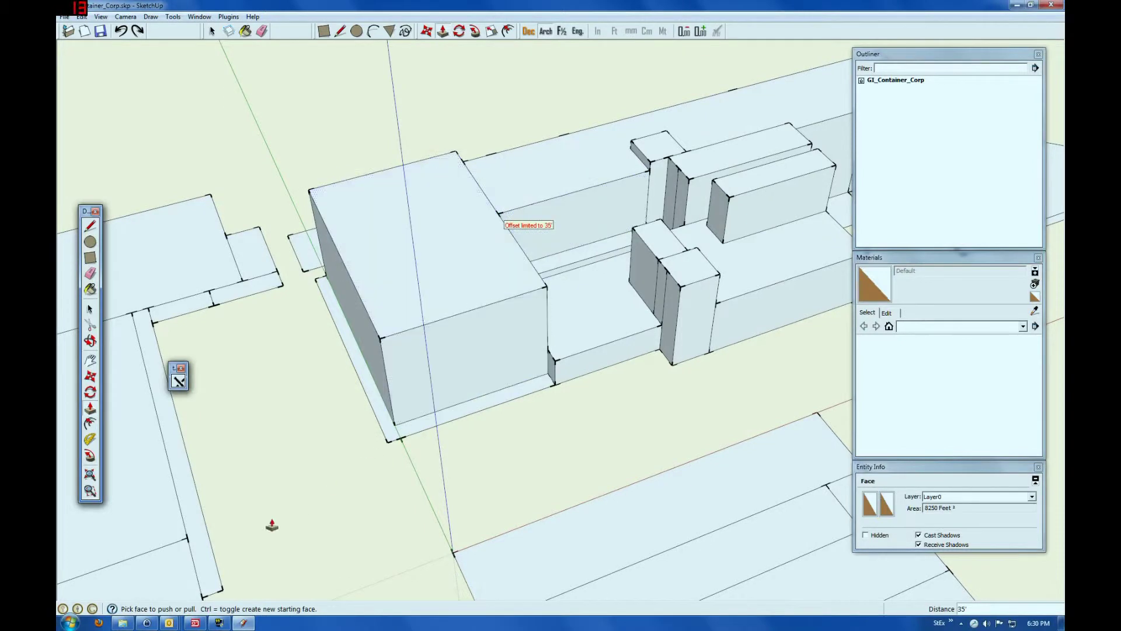
- Switch to Corel PHOTO-PAINT to examine the narrow strips around the heater house on the plan, and return to SketchUp
click(91, 343)
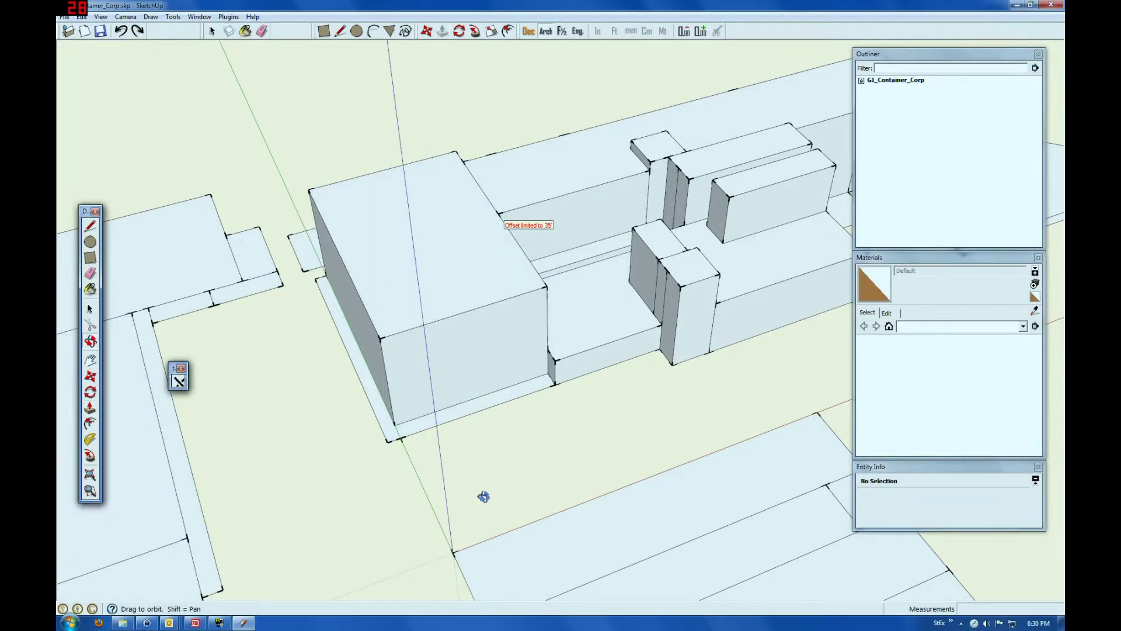
drag(533, 463, 563, 483)
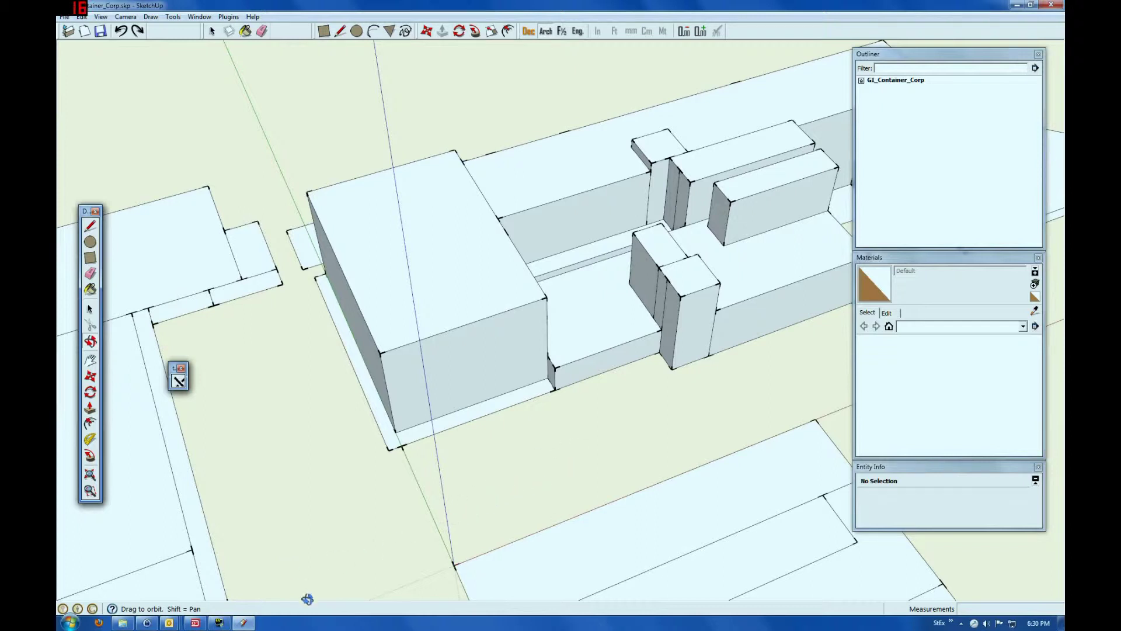
mouse_move(248, 624)
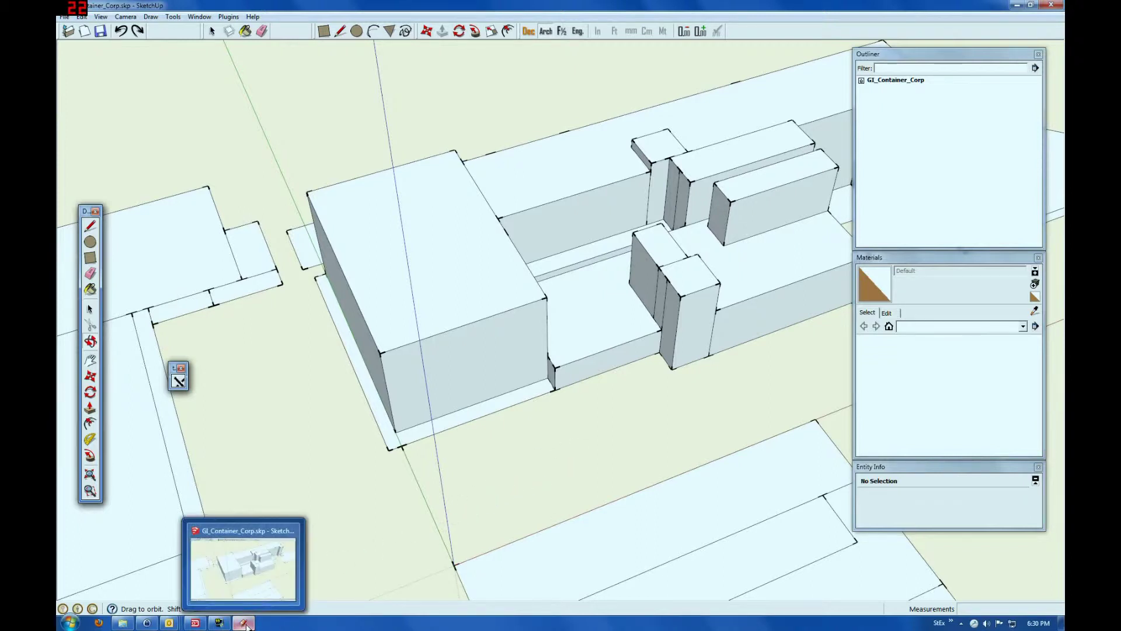
click(255, 623)
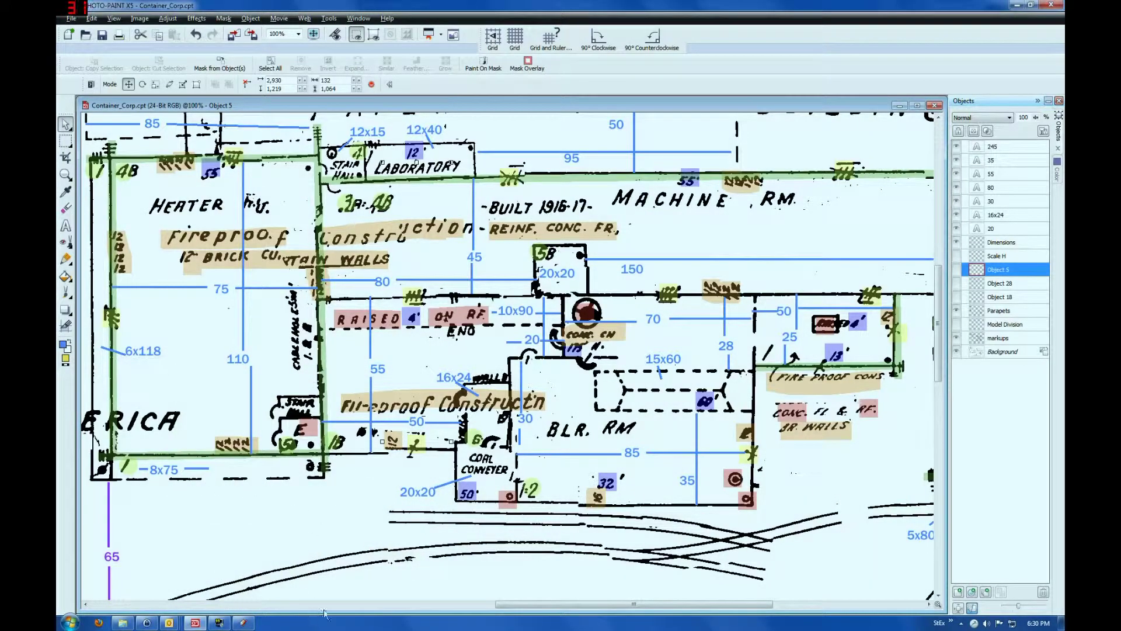
drag(503, 606, 435, 605)
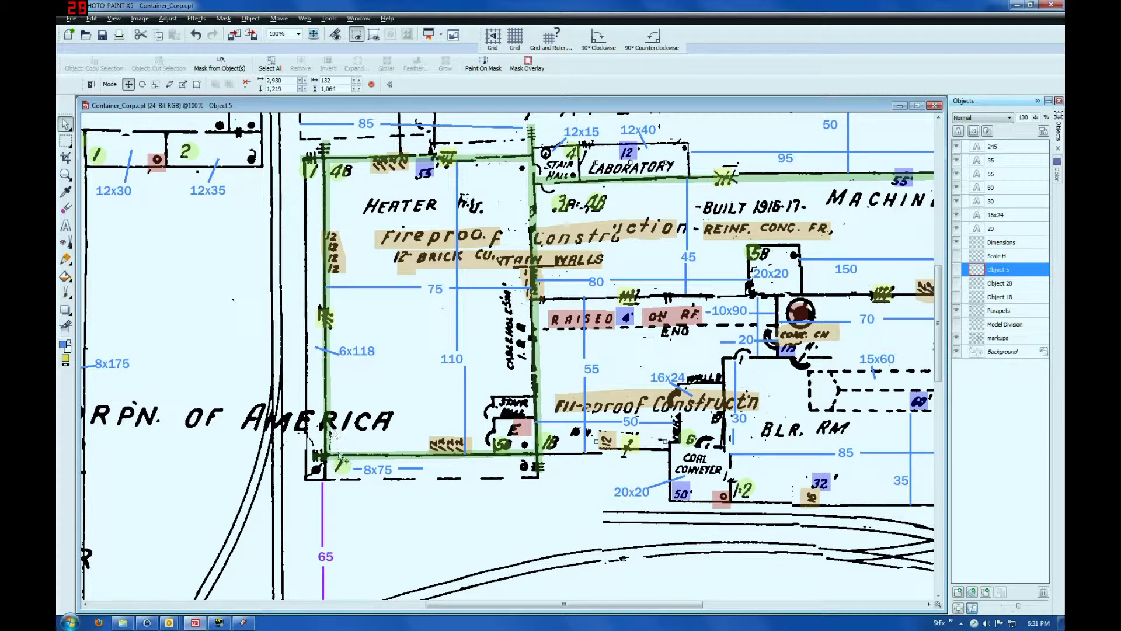
mouse_move(244, 623)
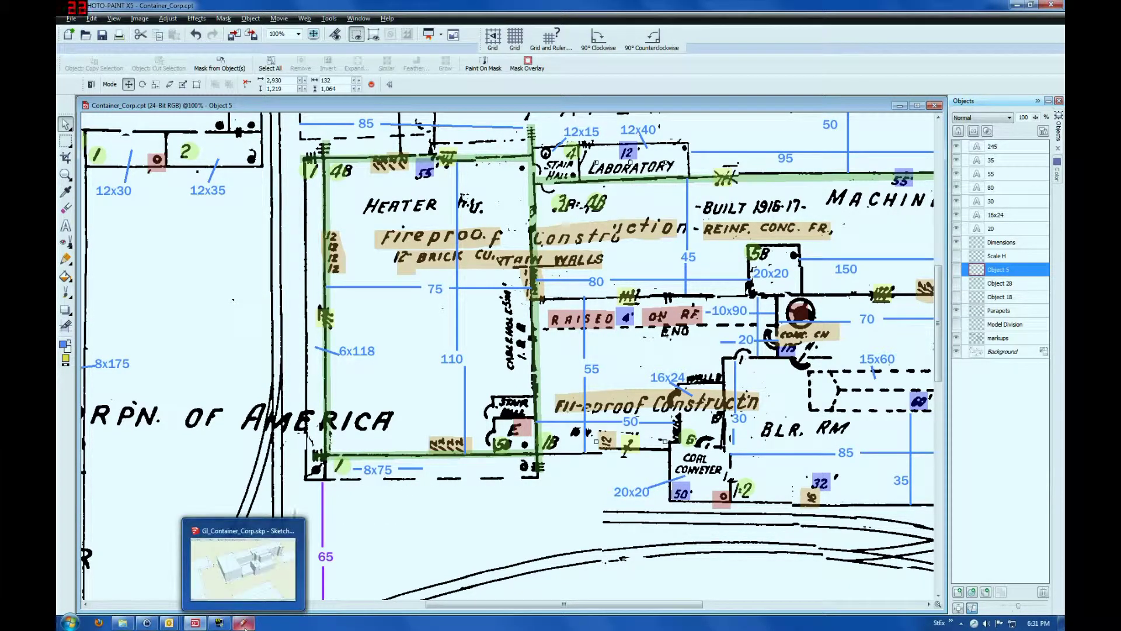
click(244, 623)
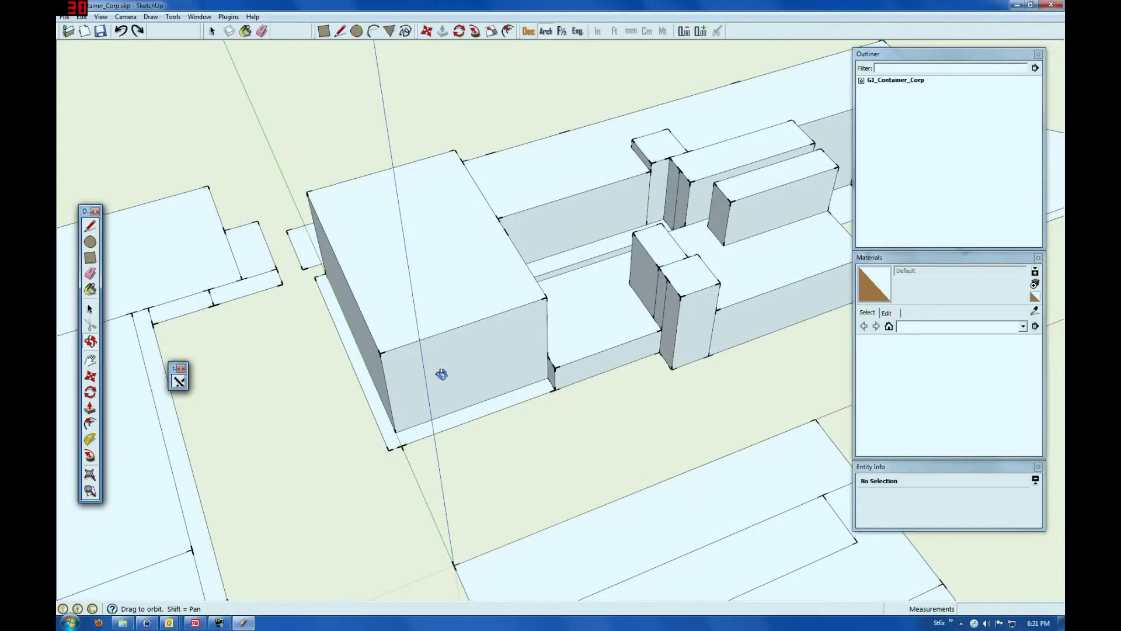
- Extrude the L-shaped strip around the heater house 16 feet, and erase the leftover vertical edge near its outer corner
scroll(408, 455, up, 5)
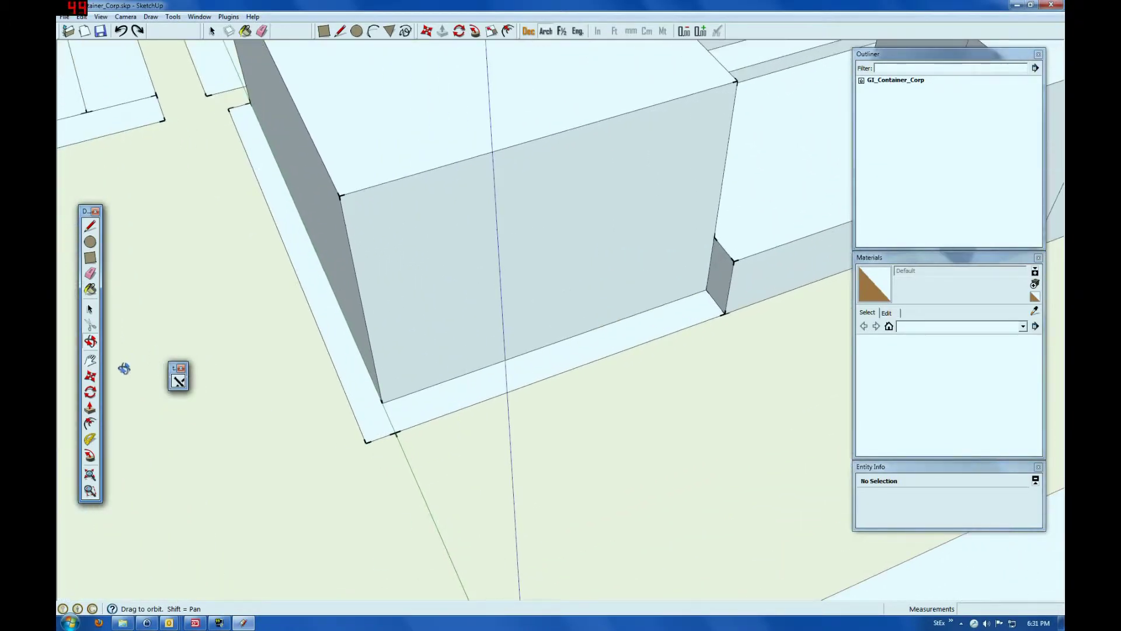
click(90, 407)
click(415, 421)
click(352, 414)
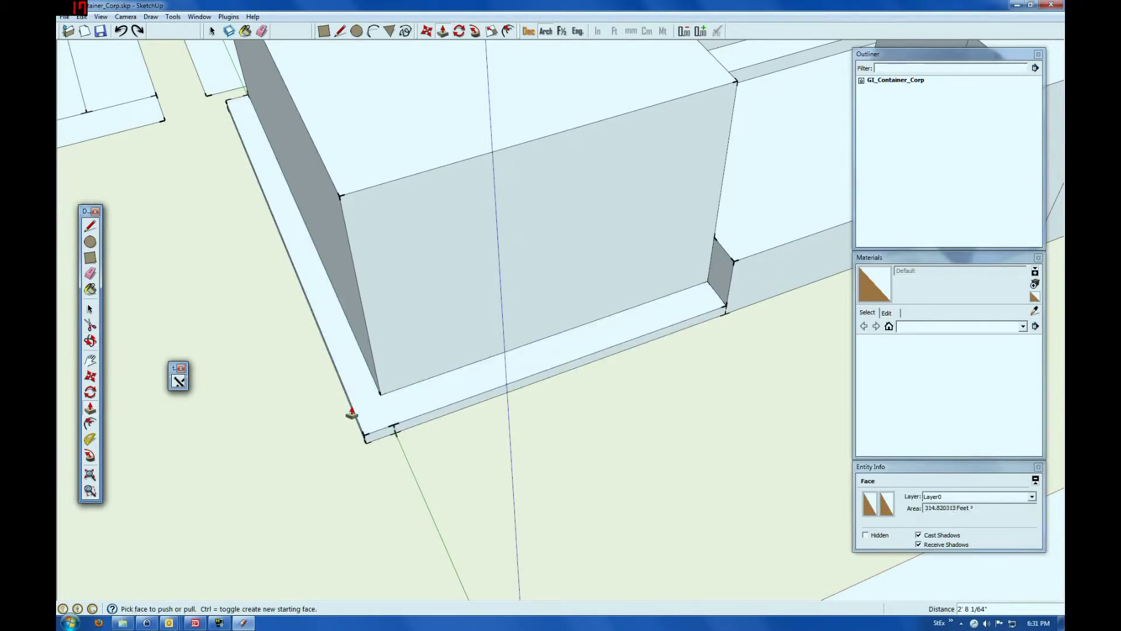
text(16')
key(Return)
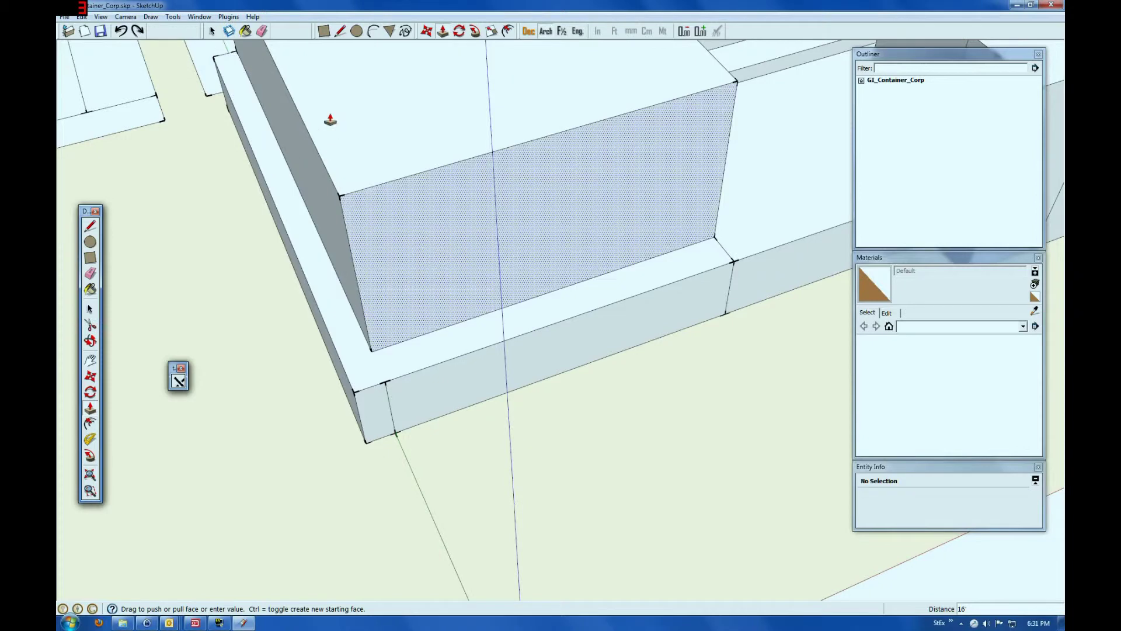
click(90, 273)
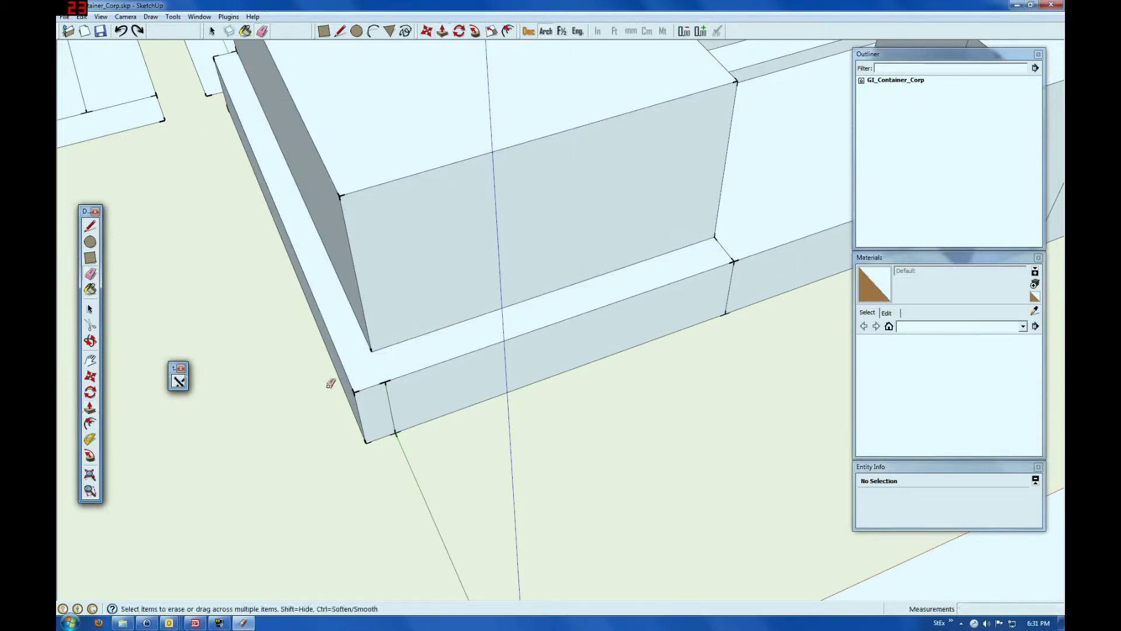
click(400, 391)
- Examine the machine shop wing in the model, check its heights on the plan in Corel PHOTO-PAINT, and return to SketchUp
scroll(561, 325, down, 3)
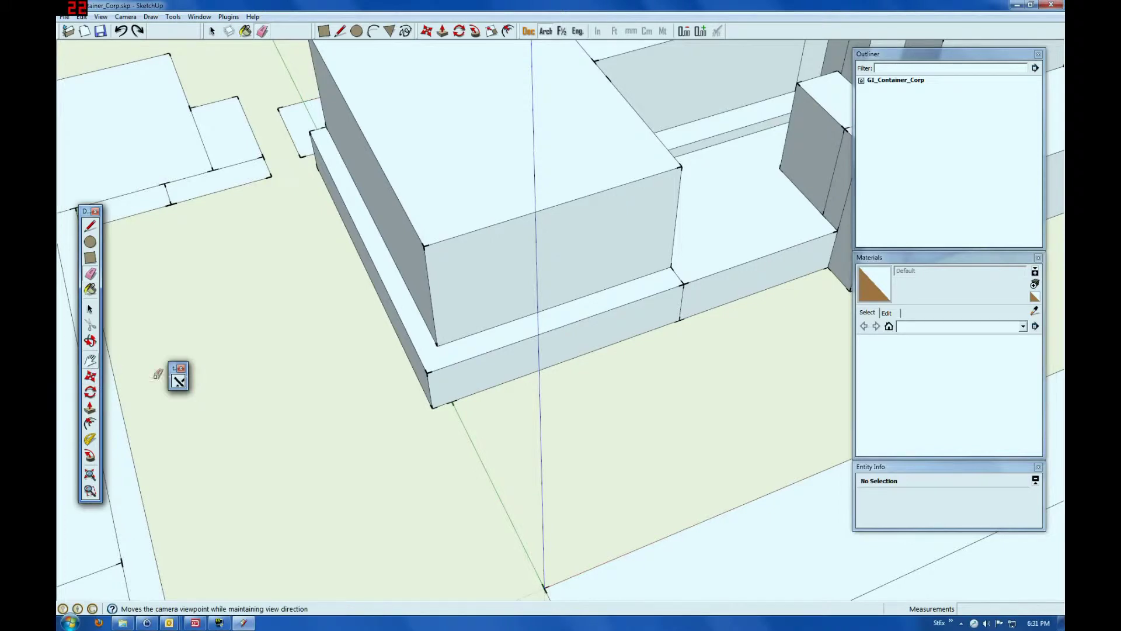
scroll(638, 293, down, 6)
scroll(654, 166, up, 4)
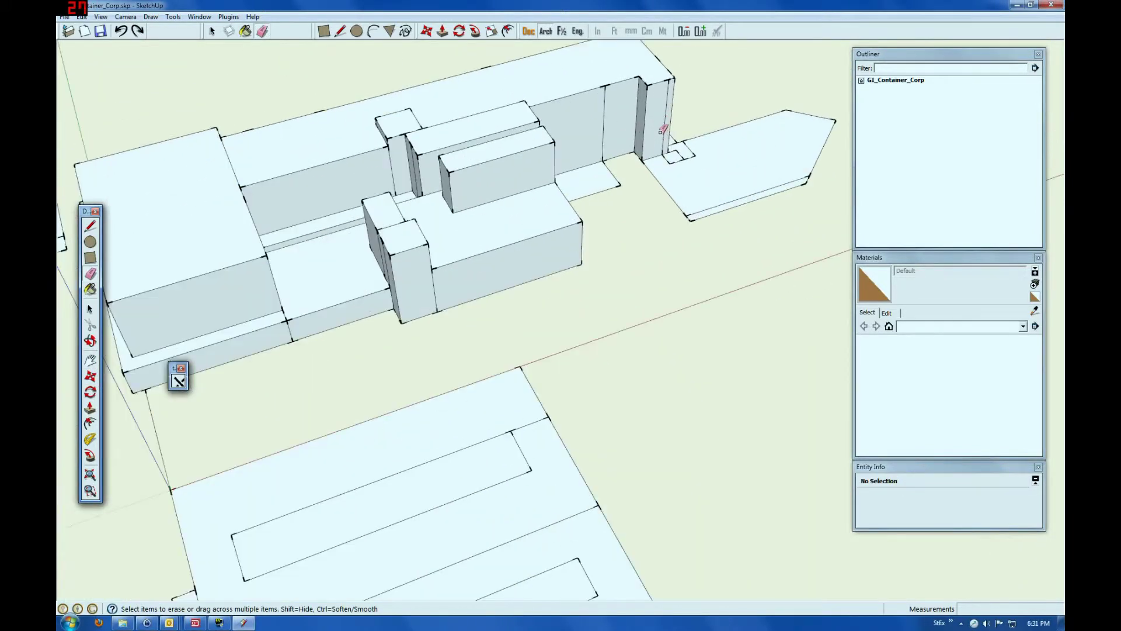
click(89, 342)
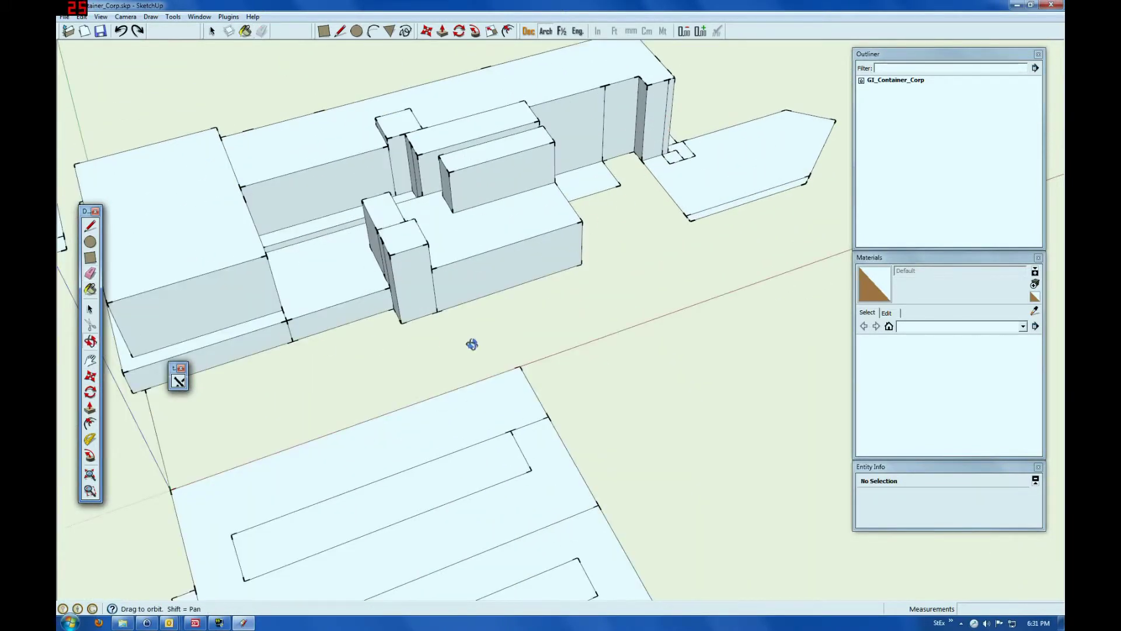
drag(588, 333, 495, 231)
scroll(494, 231, down, 3)
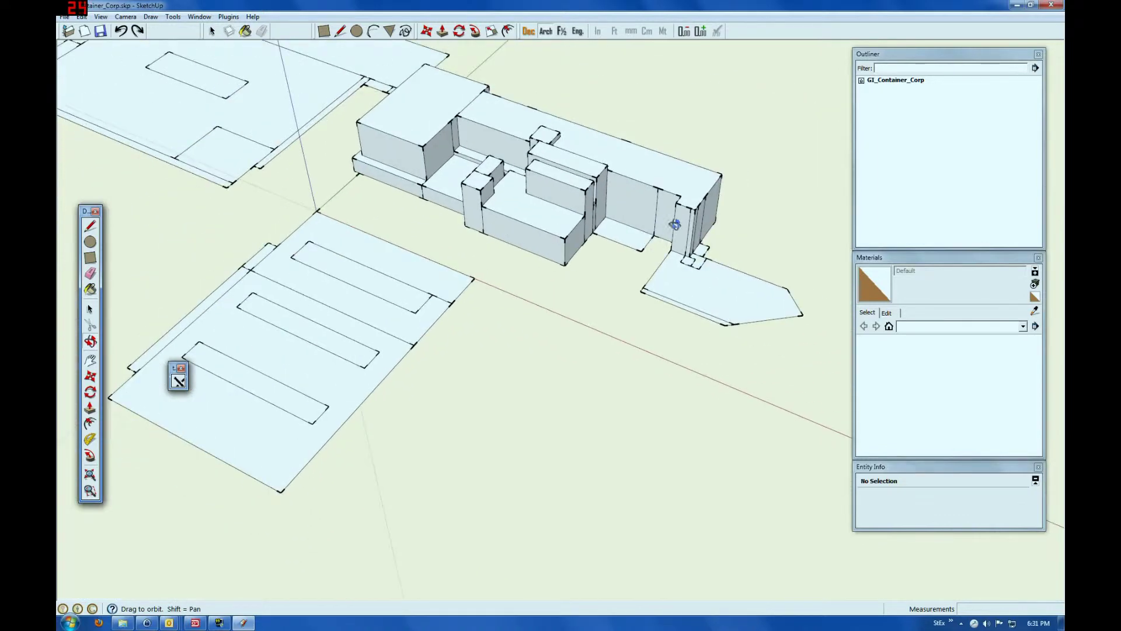
scroll(663, 237, up, 5)
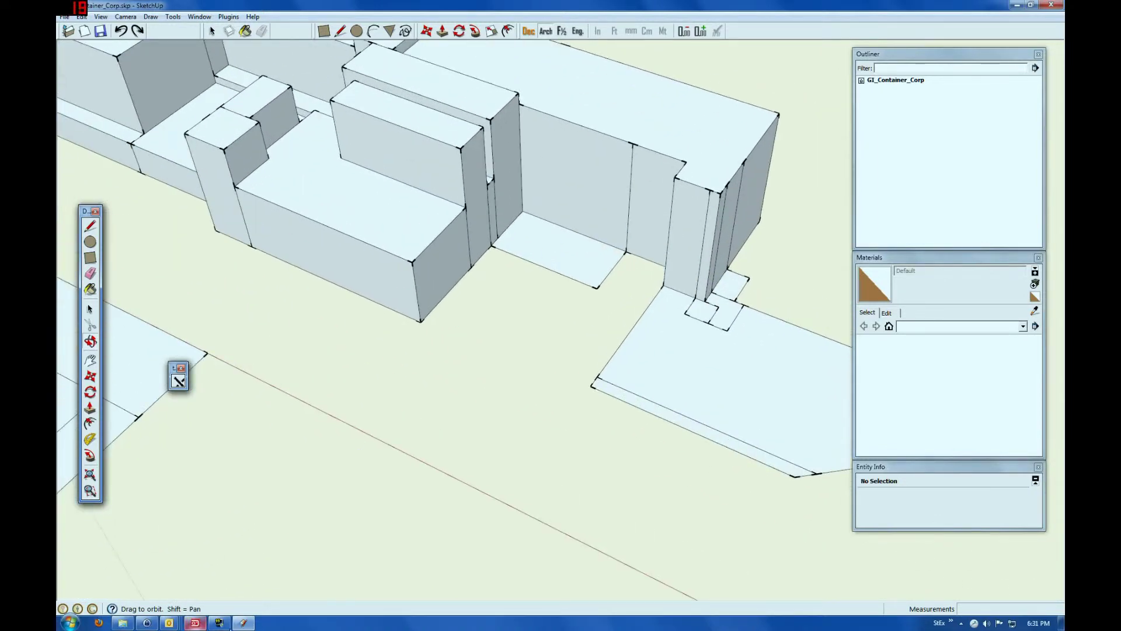
click(219, 622)
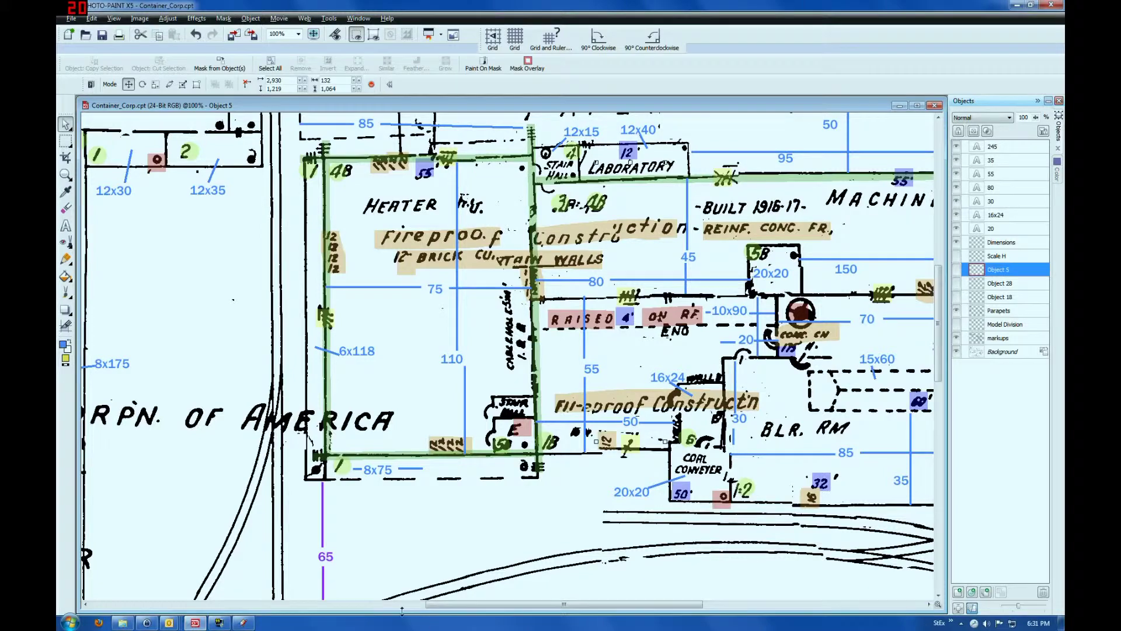
drag(438, 605, 631, 606)
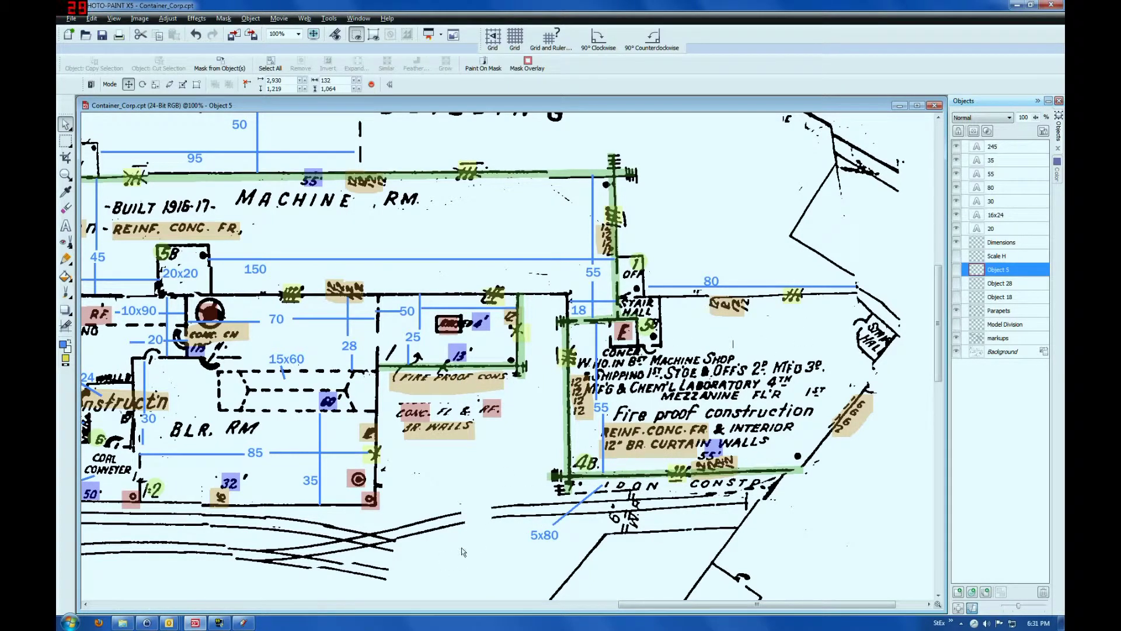
click(244, 625)
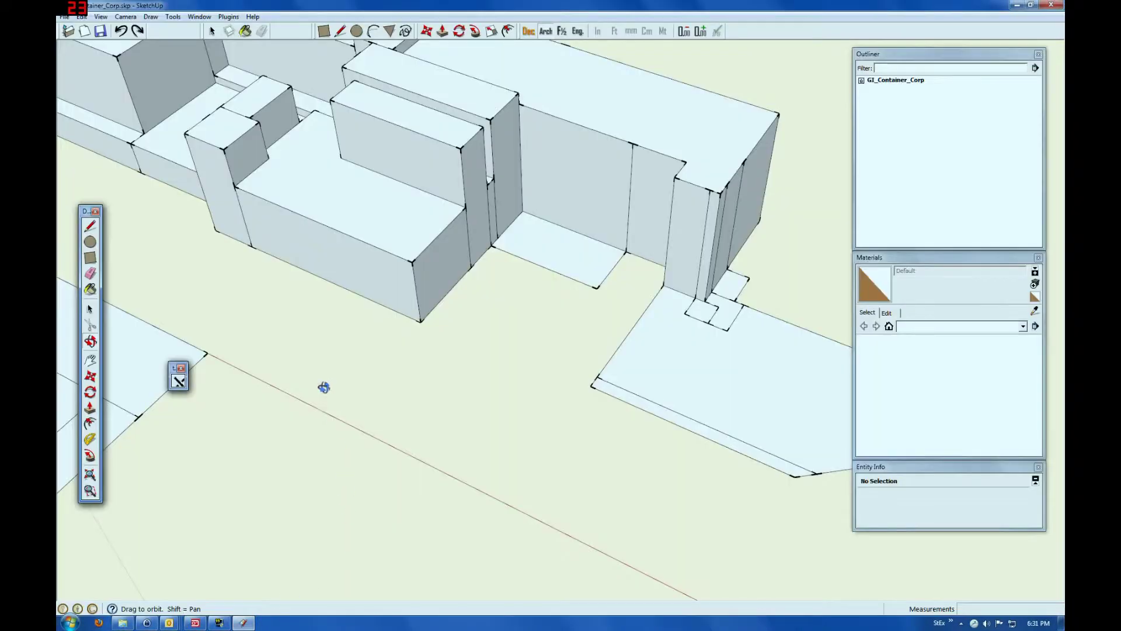
- Extrude the large angled machine shop footprint 55 feet, leaving out the thin strip along its front
scroll(312, 340, down, 2)
scroll(700, 382, up, 3)
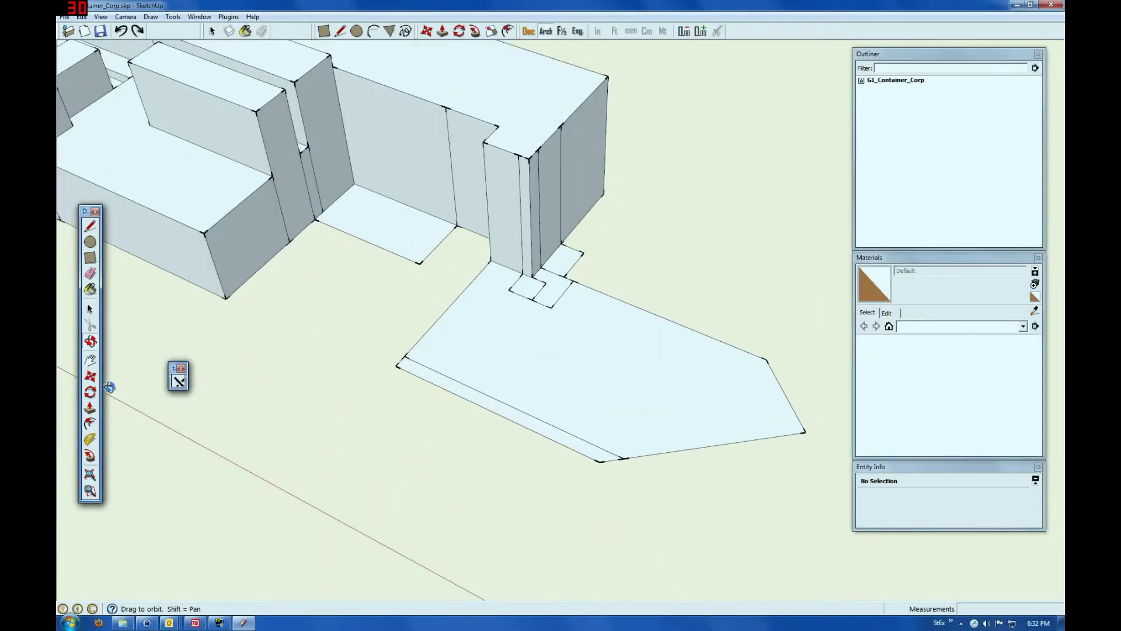
click(91, 408)
click(595, 408)
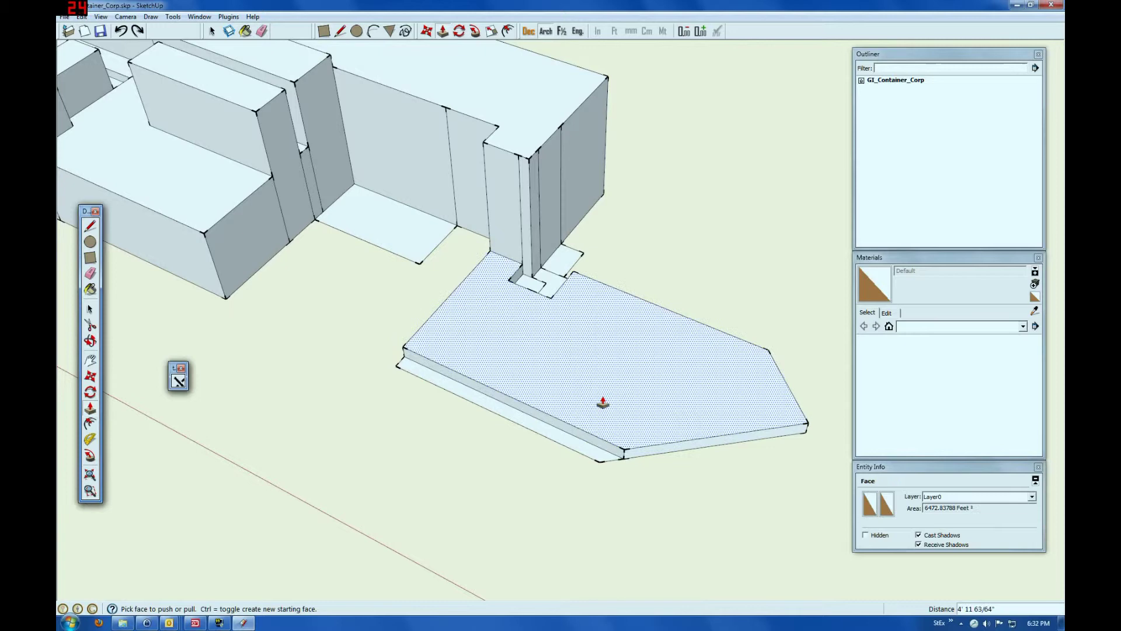
double_click(699, 364)
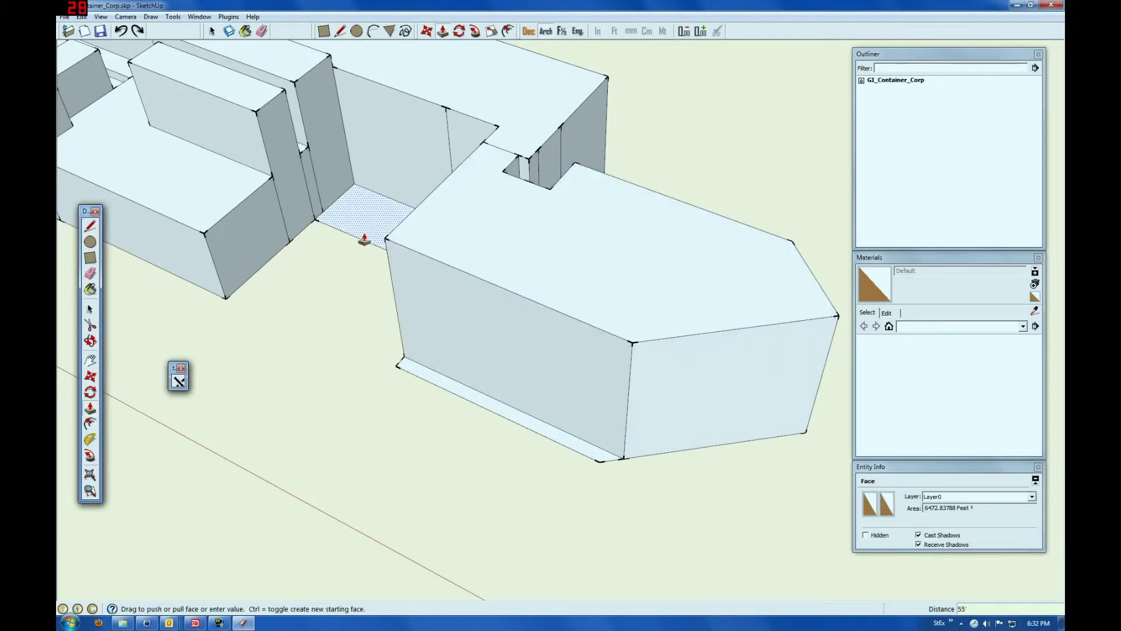
- Extrude the small rectangle between the boiler room and the machine shop wing 13 feet
drag(365, 240, 373, 216)
text(13)
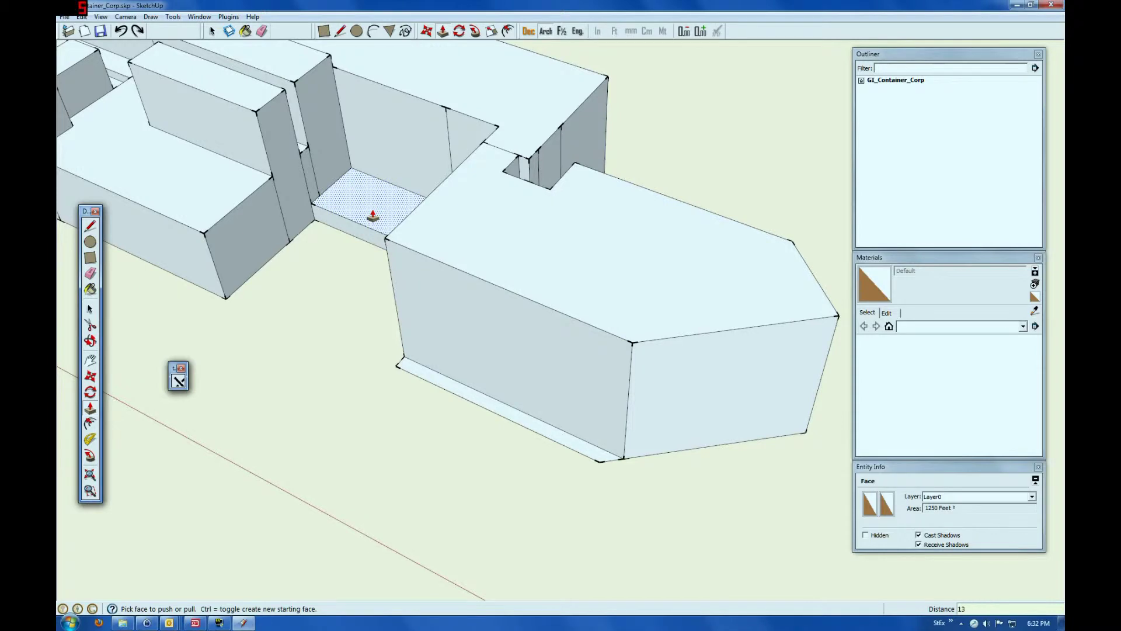
key(Return)
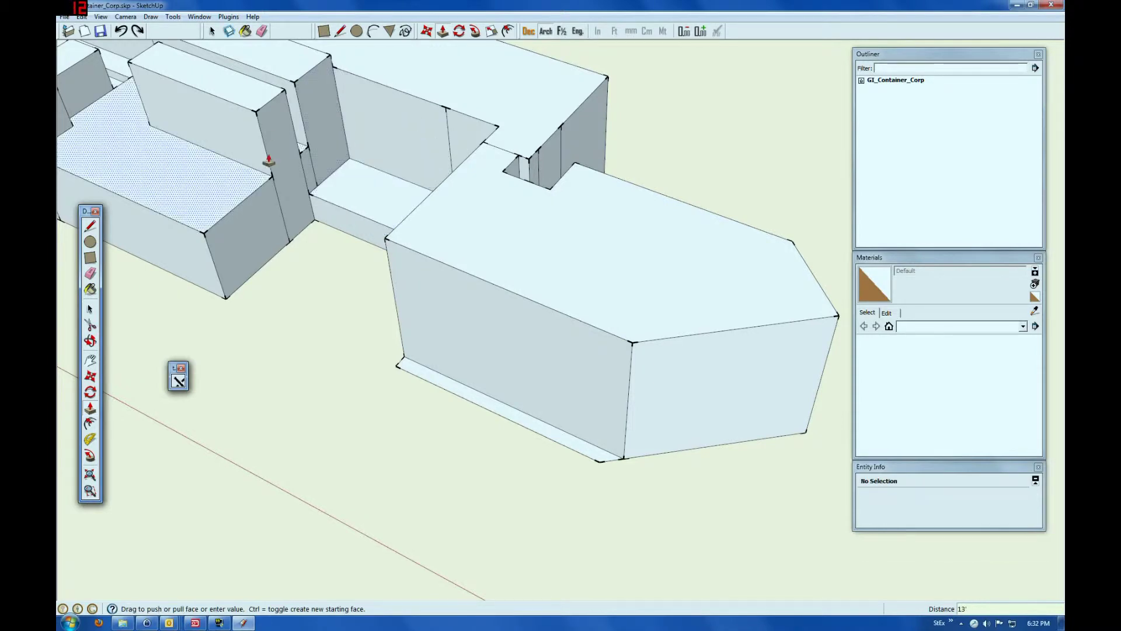
- Extrude the stair hall and elevator footprints in the machine shop's rear notch up to its roof, and the small office footprint 14 feet
click(91, 342)
drag(333, 400, 453, 418)
click(244, 622)
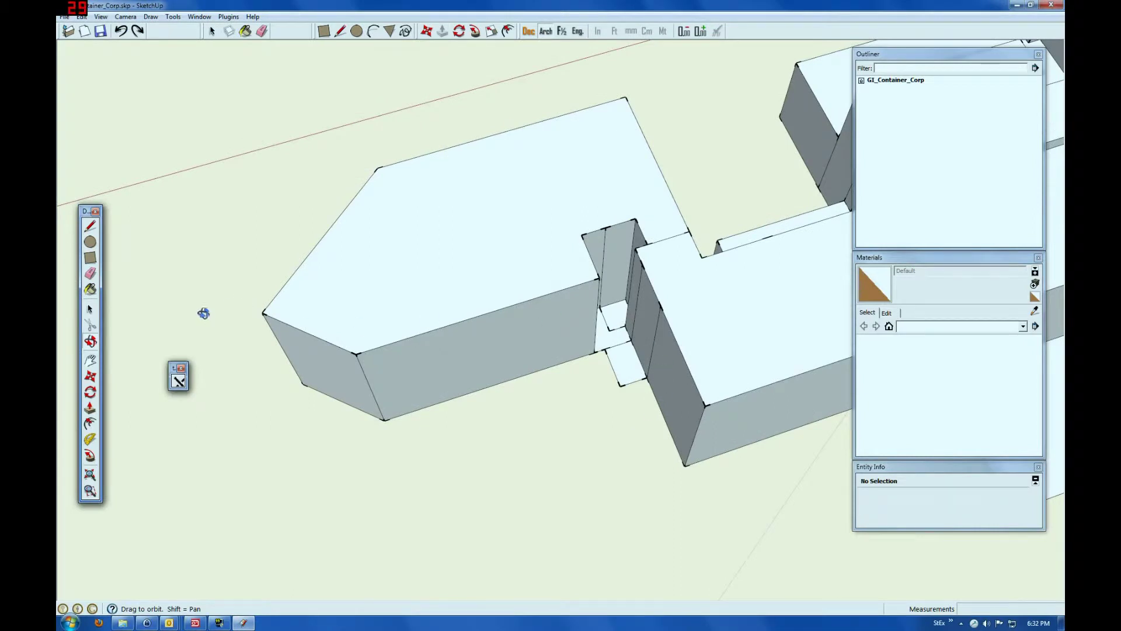
click(90, 407)
drag(608, 314, 629, 228)
drag(600, 327, 629, 258)
drag(630, 375, 632, 367)
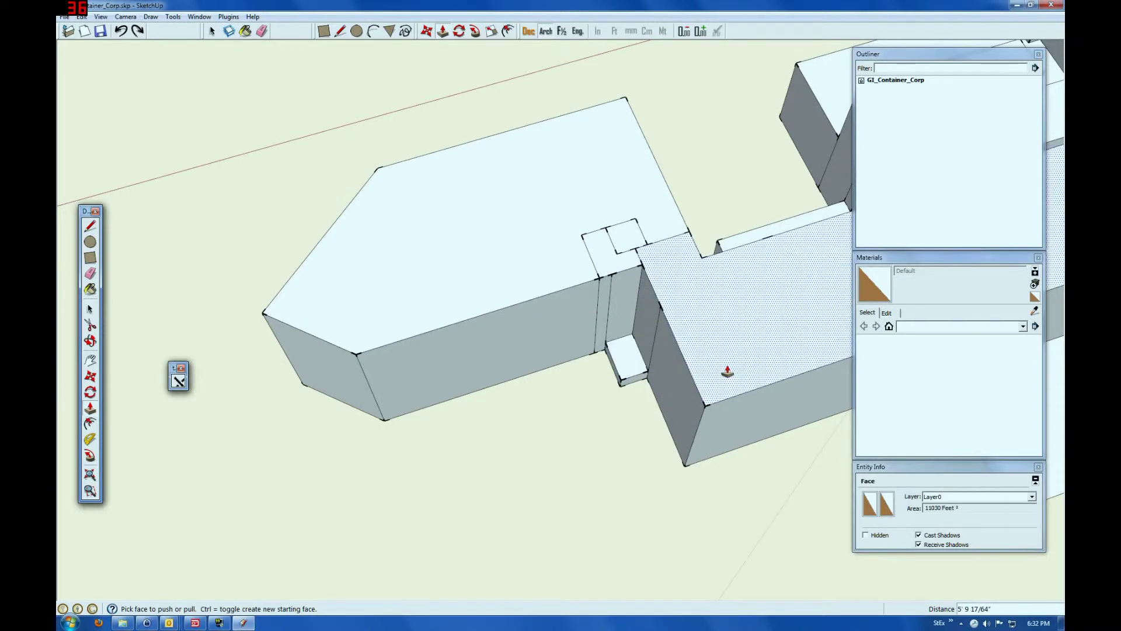
key(Return)
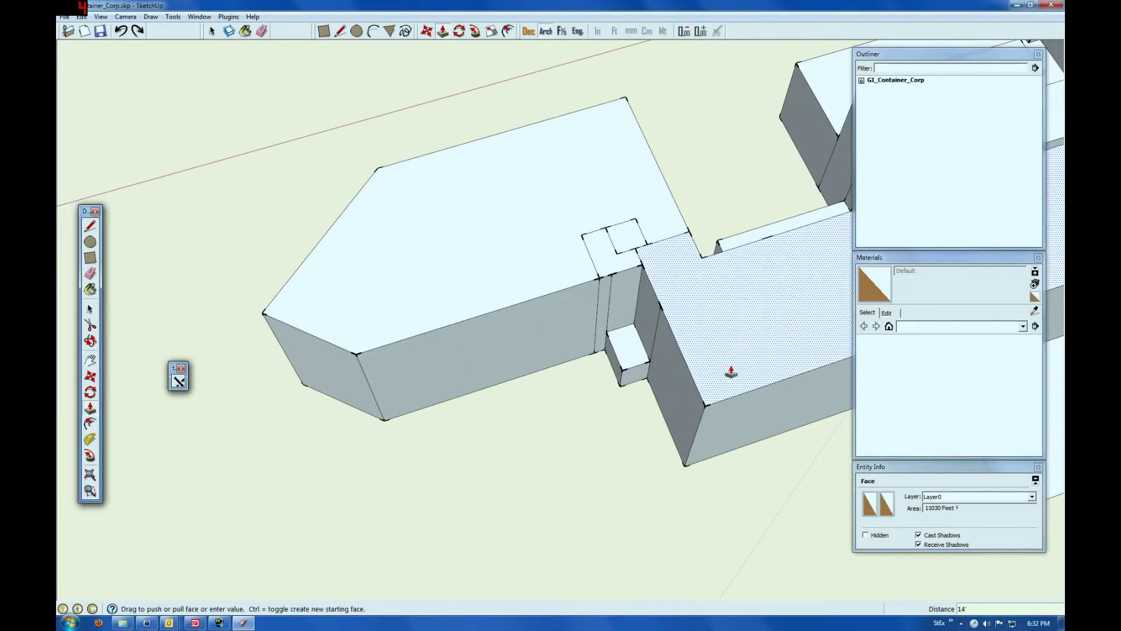
- Check the plan in Corel PHOTO-PAINT, return to SketchUp, and extrude the thin strip along the machine shop's front wall 15 feet
key(o)
drag(211, 446, 596, 391)
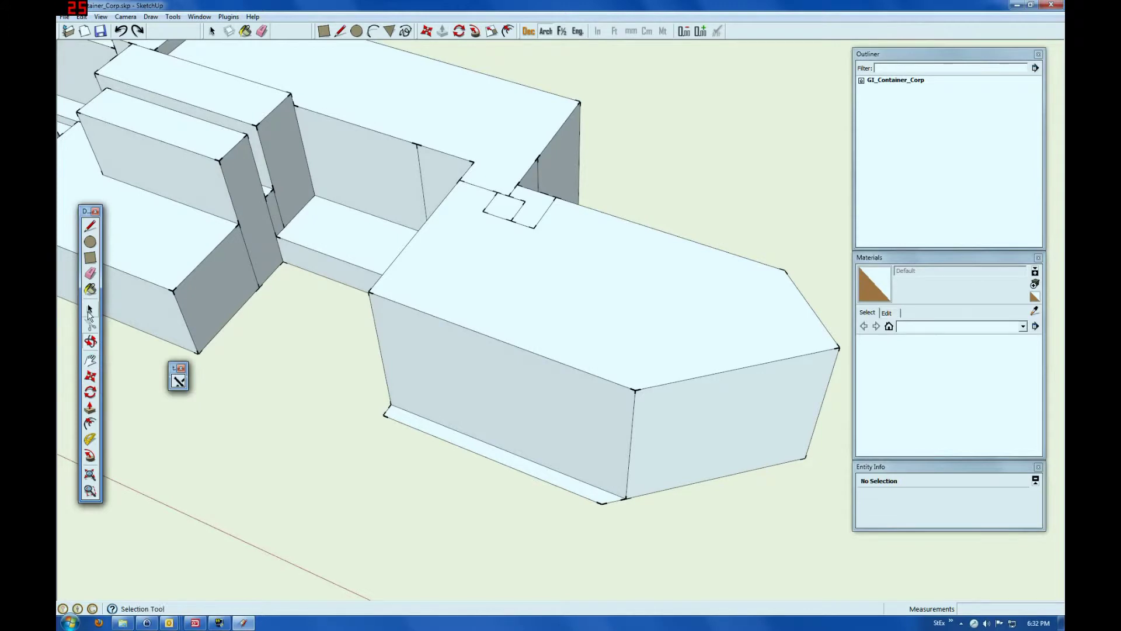
click(90, 407)
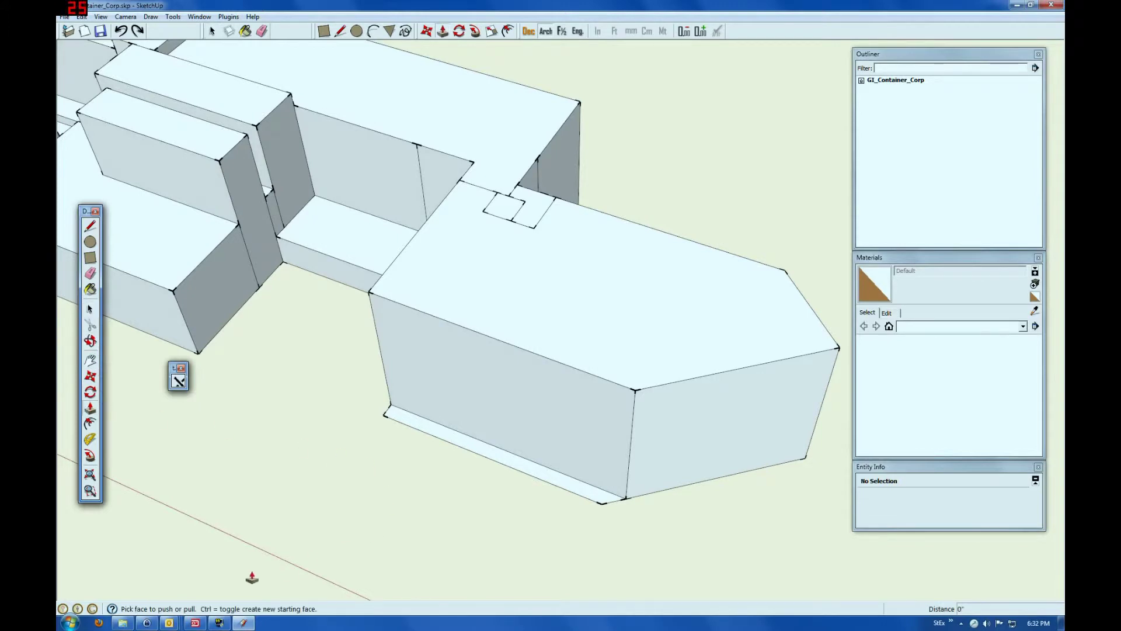
click(242, 623)
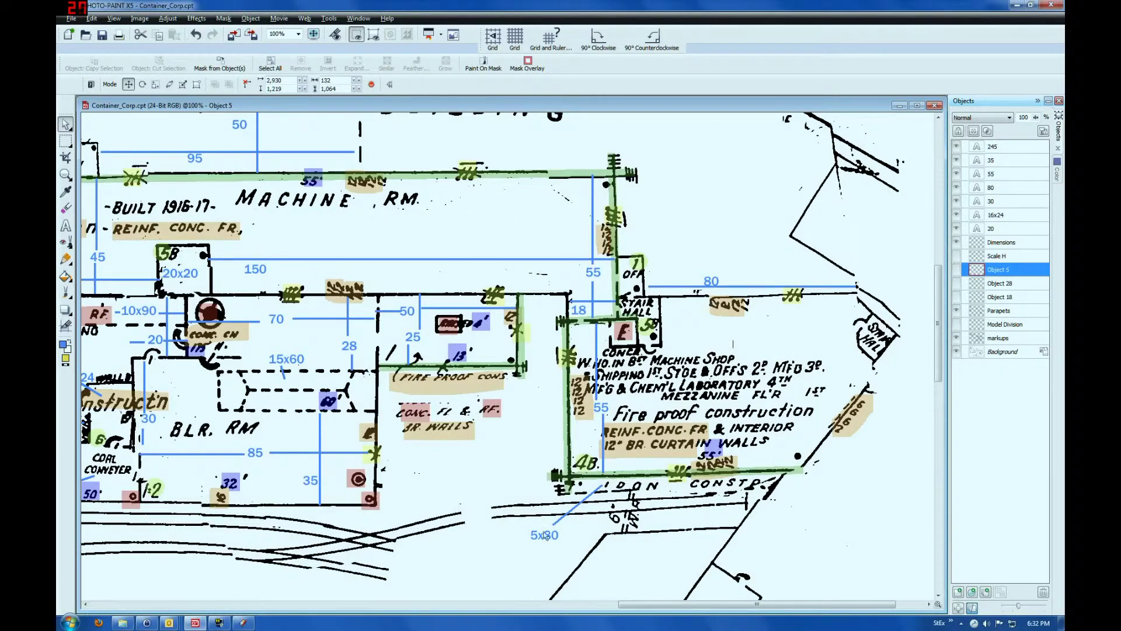
click(244, 624)
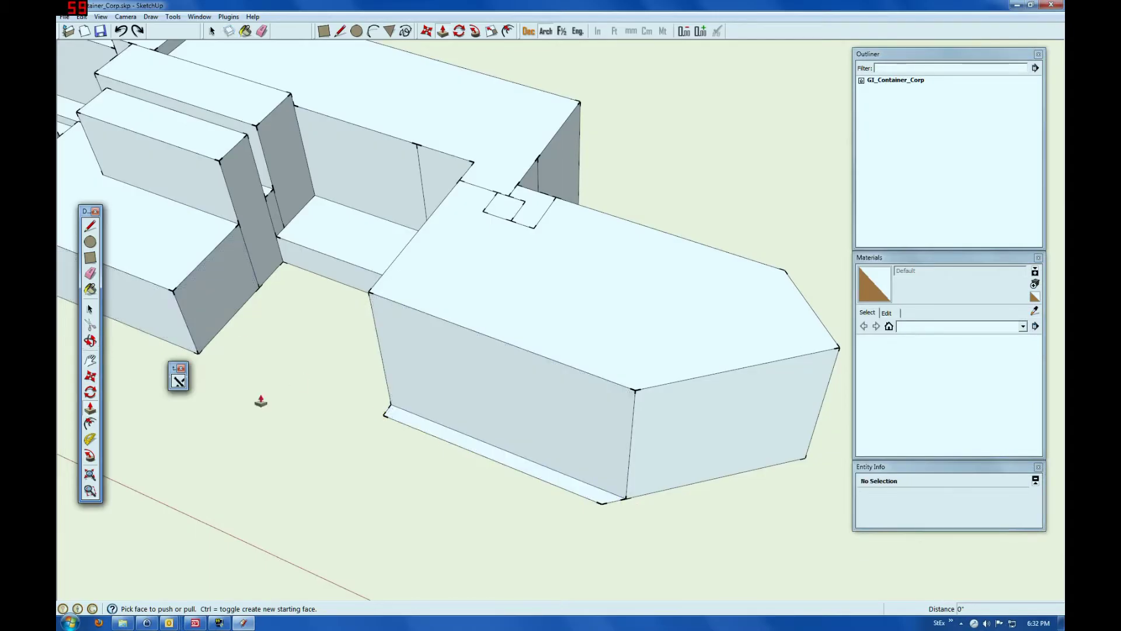
click(425, 440)
click(426, 430)
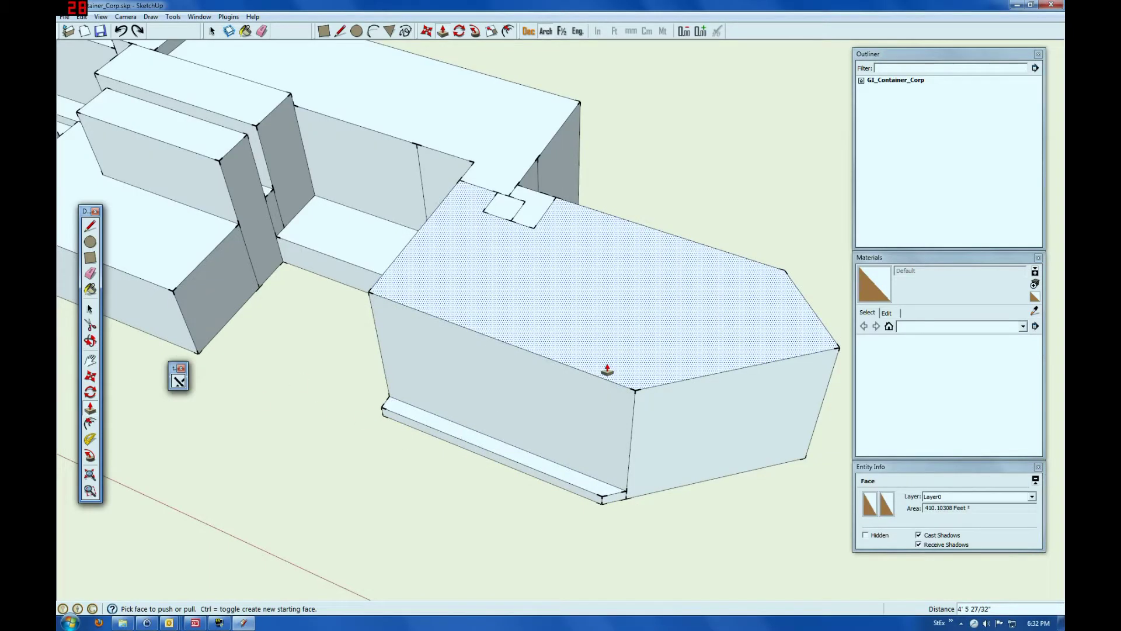
text(15)
key(Return)
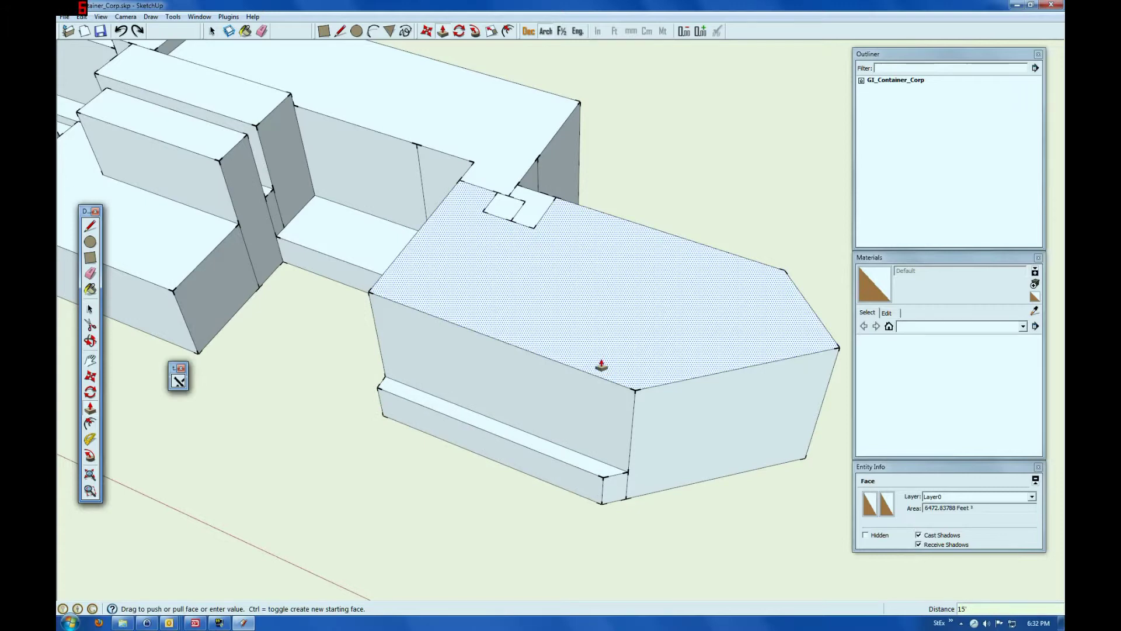
- Delete the leftover vertical edge on the end wall of the taller block at the boiler room's corner, keeping the edge between the two blocks
scroll(736, 338, down, 5)
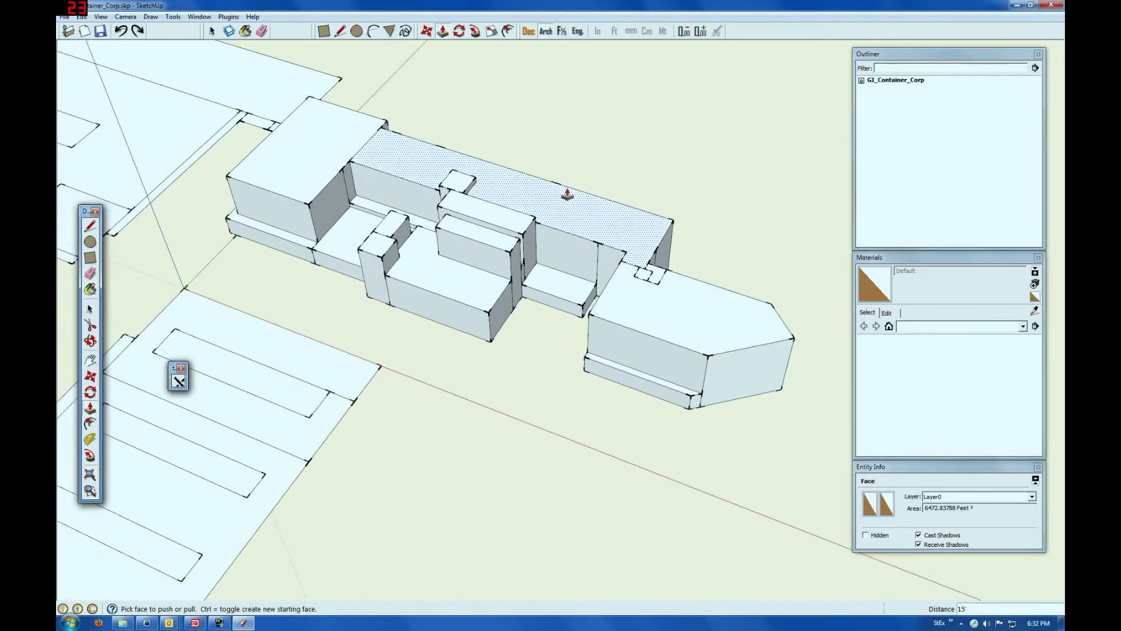
middle_drag(393, 280, 471, 427)
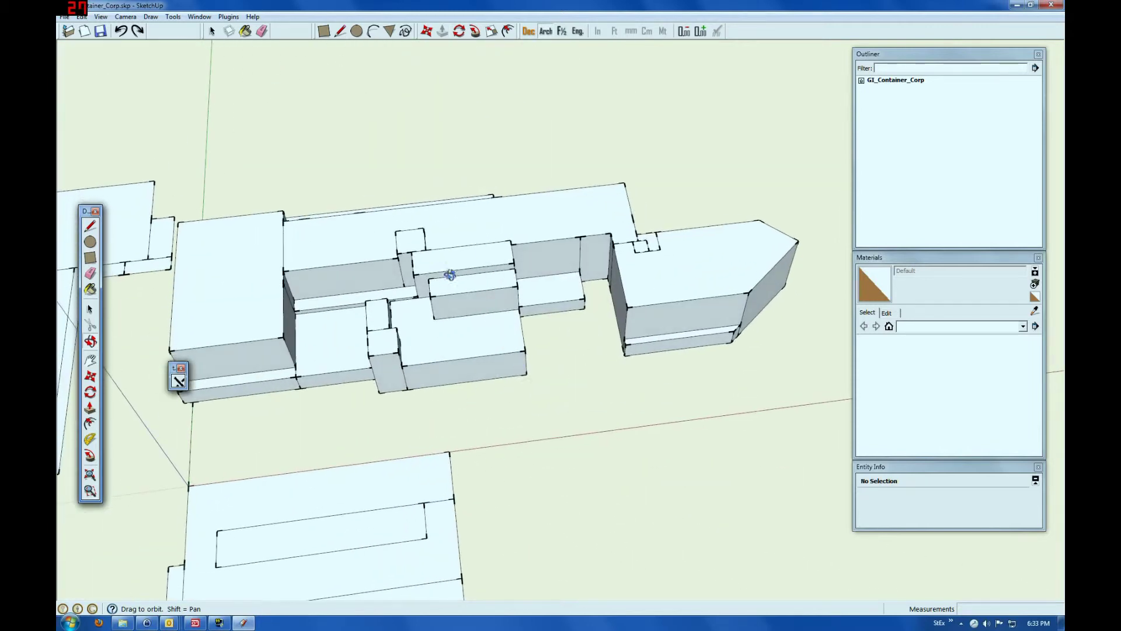
middle_drag(414, 338, 701, 196)
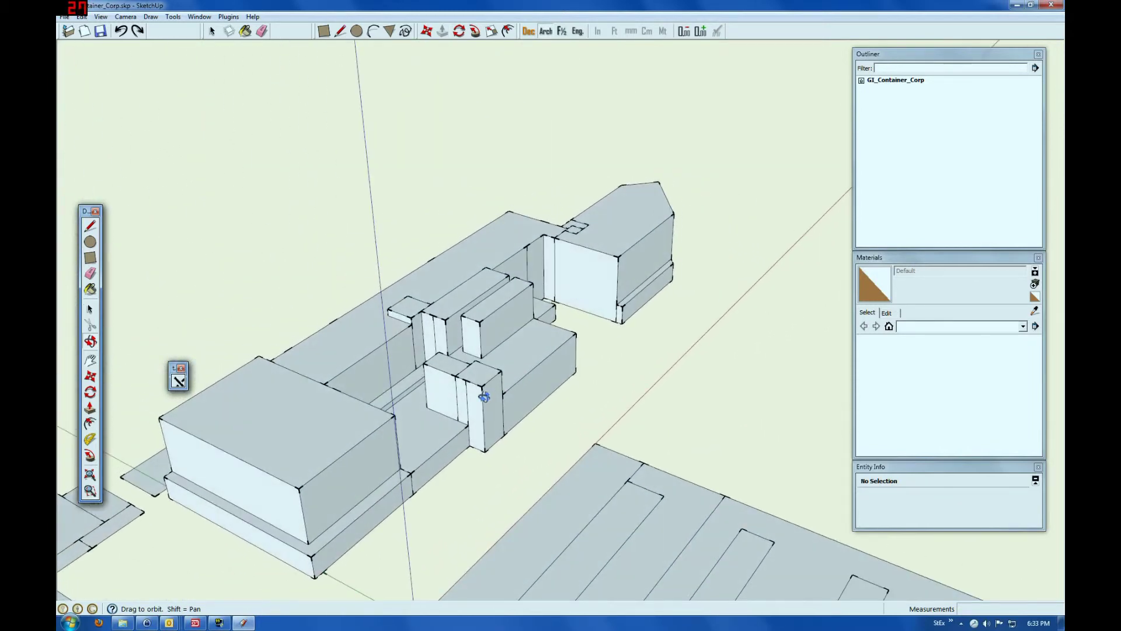
scroll(486, 395, up, 5)
drag(466, 413, 415, 373)
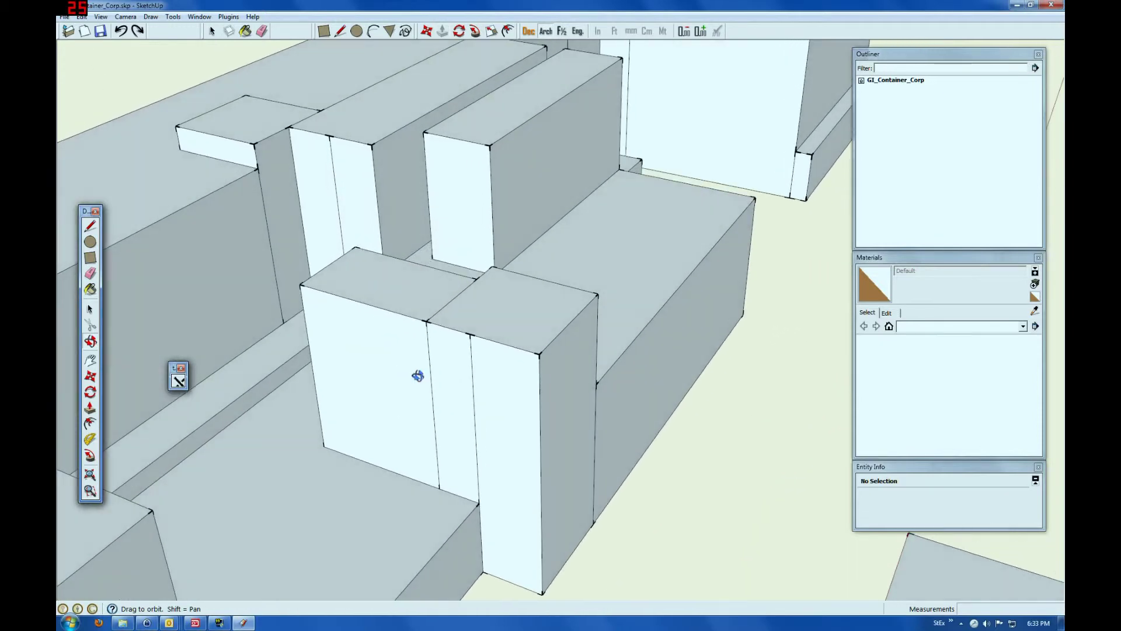
click(90, 273)
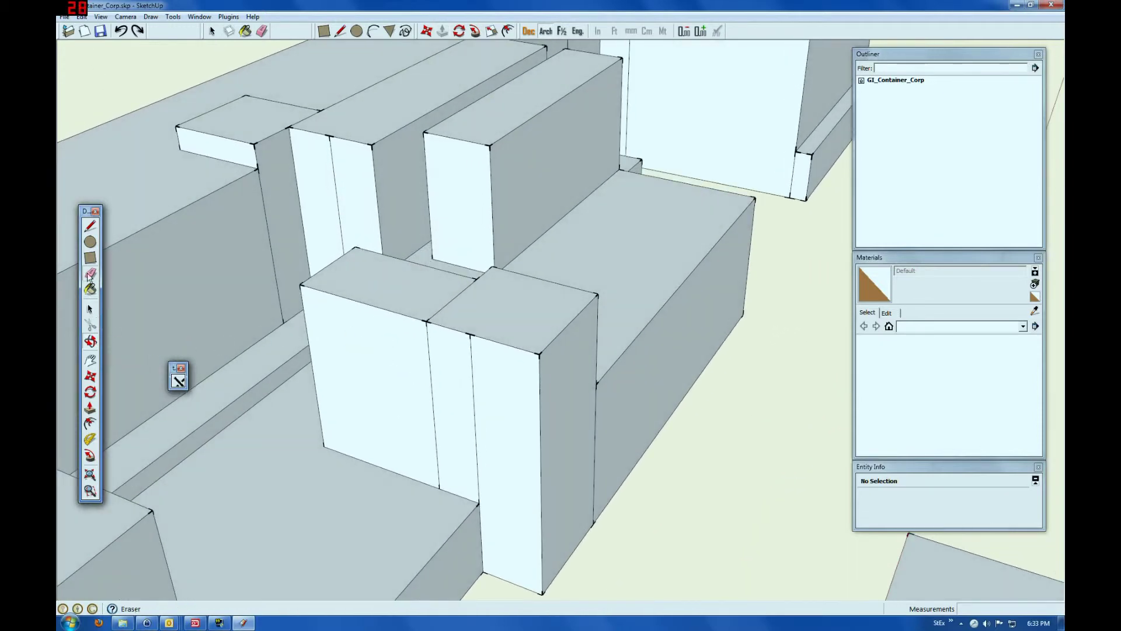
click(90, 308)
click(427, 324)
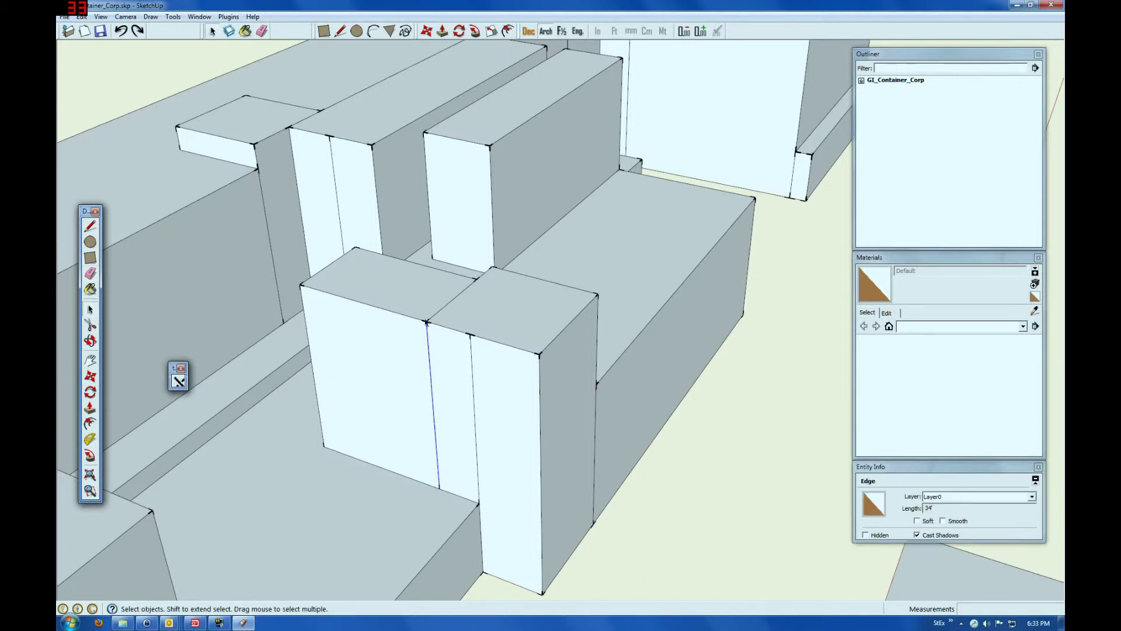
click(449, 304)
click(429, 352)
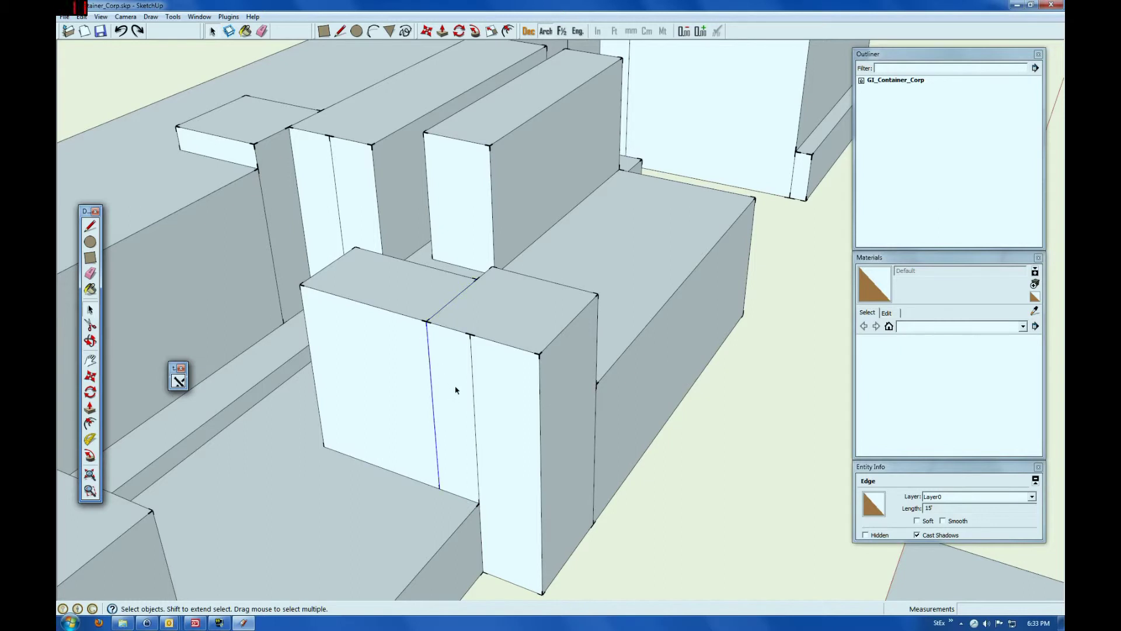
click(472, 356)
key(Delete)
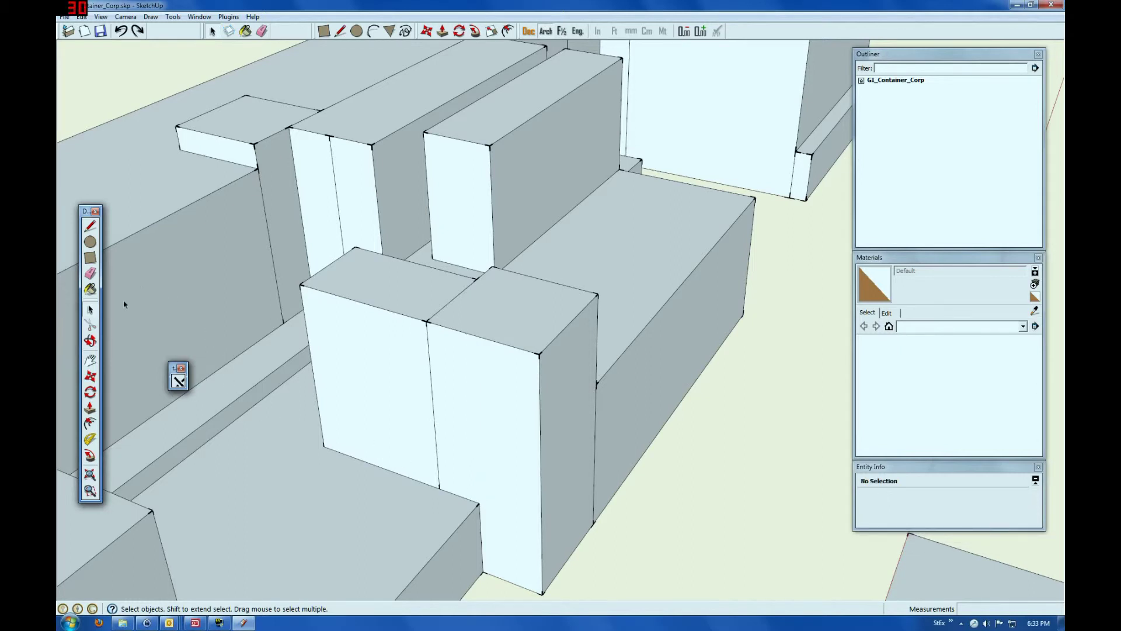
- Erase the leftover vertical edge on the end wall of the long raised block beside the machine room
click(90, 272)
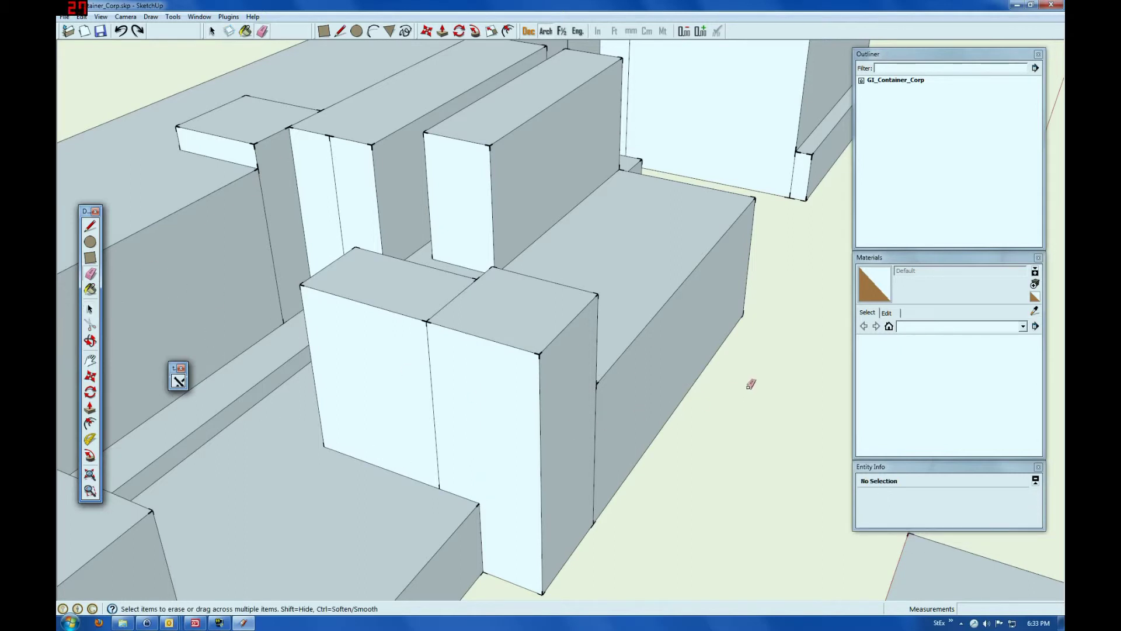
scroll(746, 383, down, 1)
click(370, 175)
scroll(512, 245, down, 2)
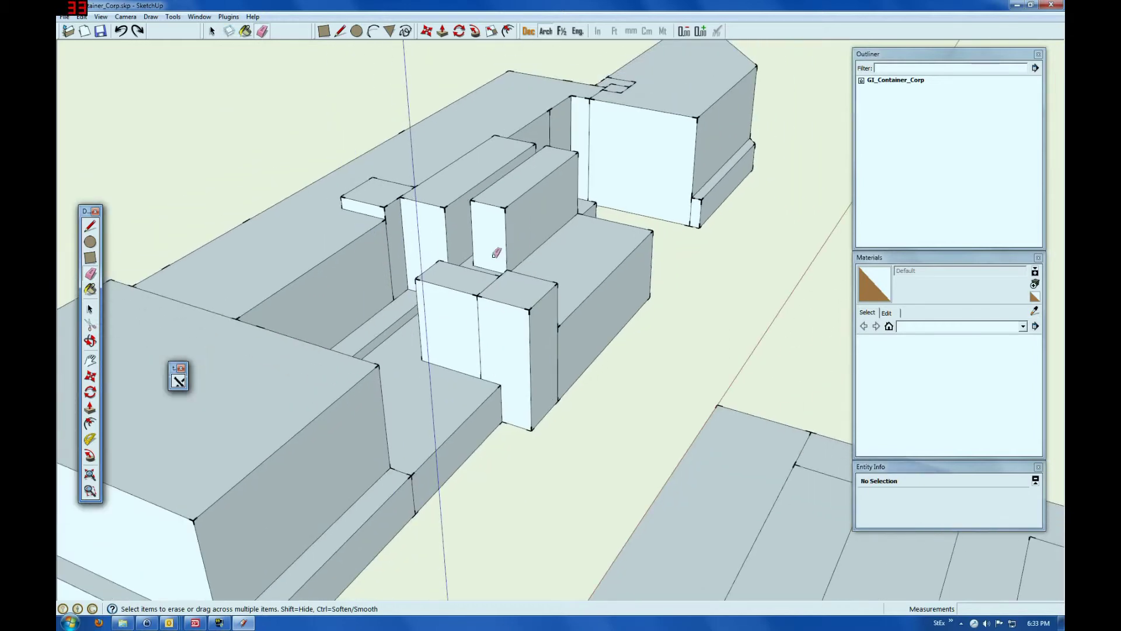
- Erase the three leftover vertical edges across the machine room's long back wall
scroll(605, 81, up, 4)
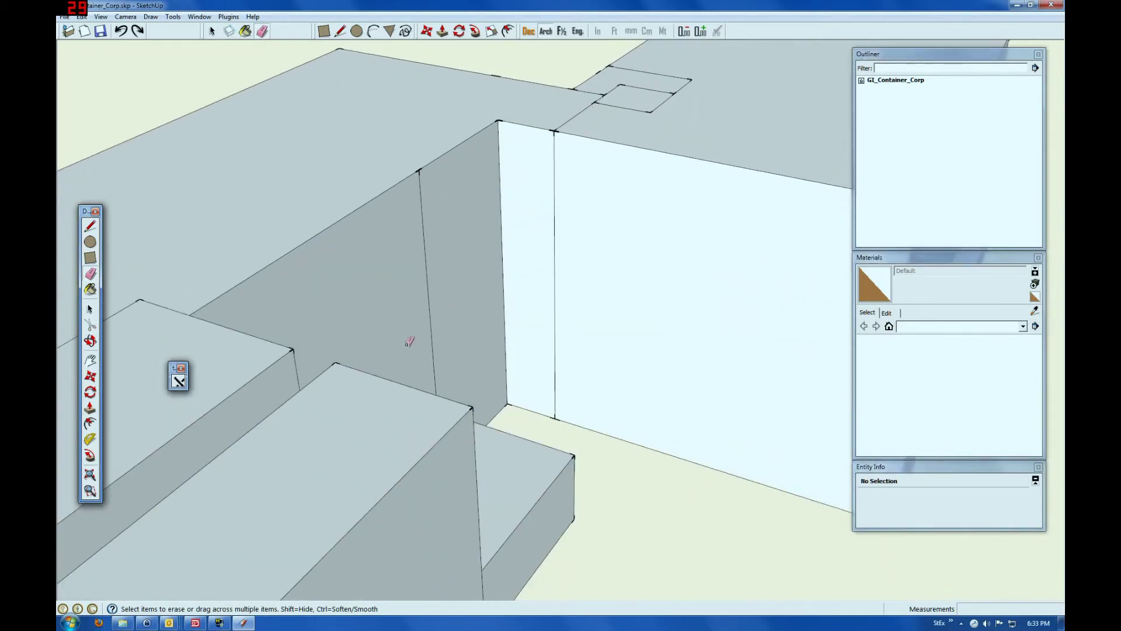
scroll(581, 166, down, 3)
scroll(591, 184, down, 2)
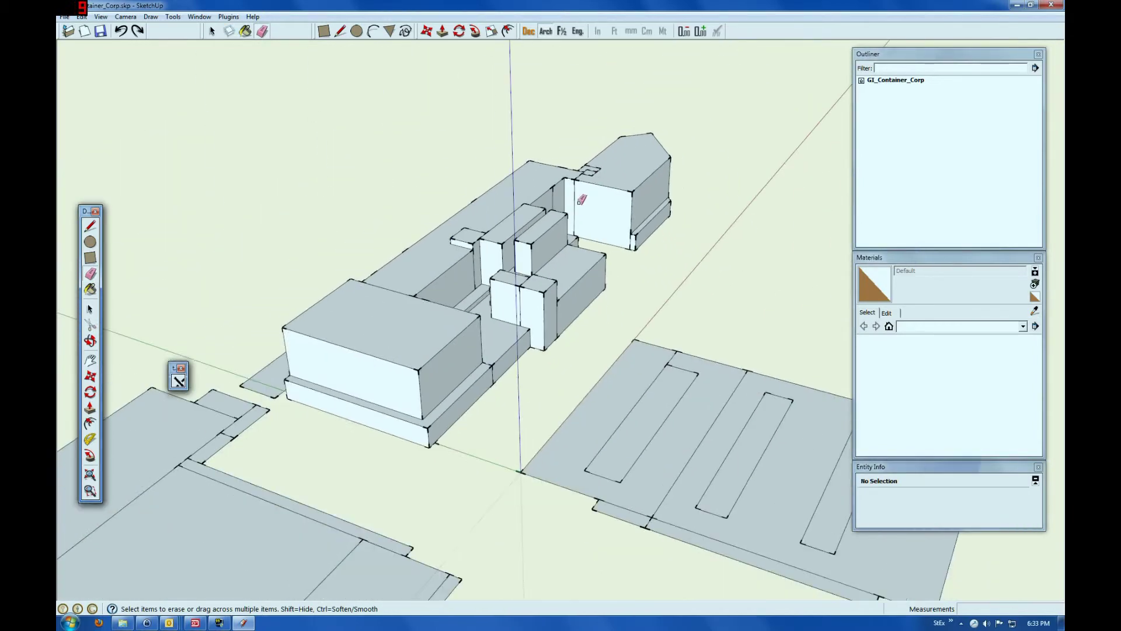
scroll(494, 304, up, 2)
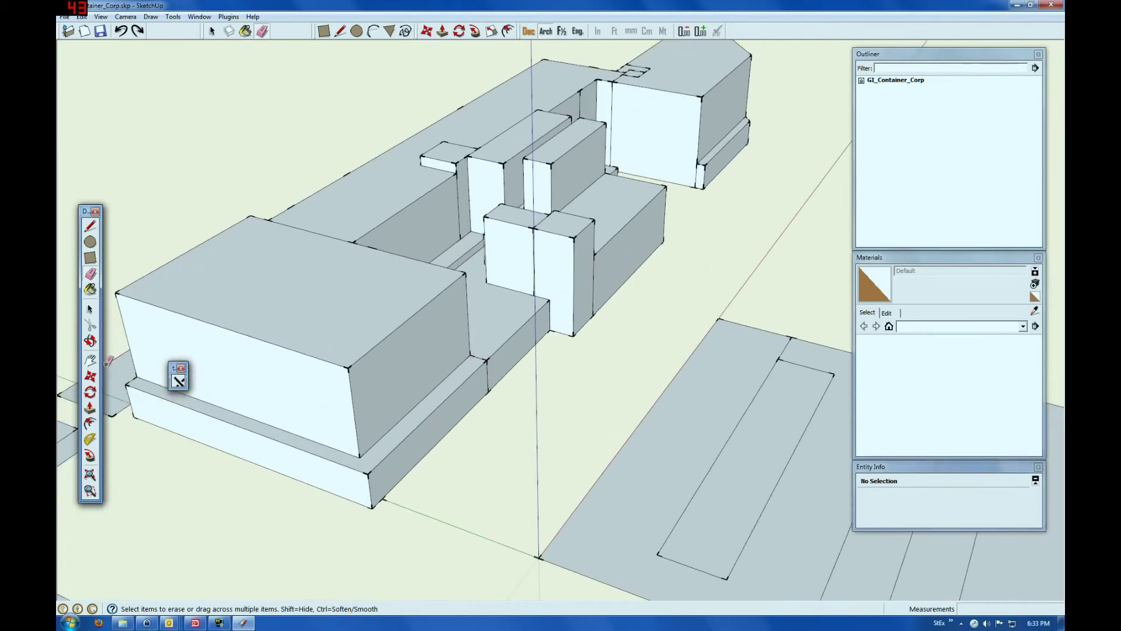
click(90, 341)
drag(250, 333, 584, 327)
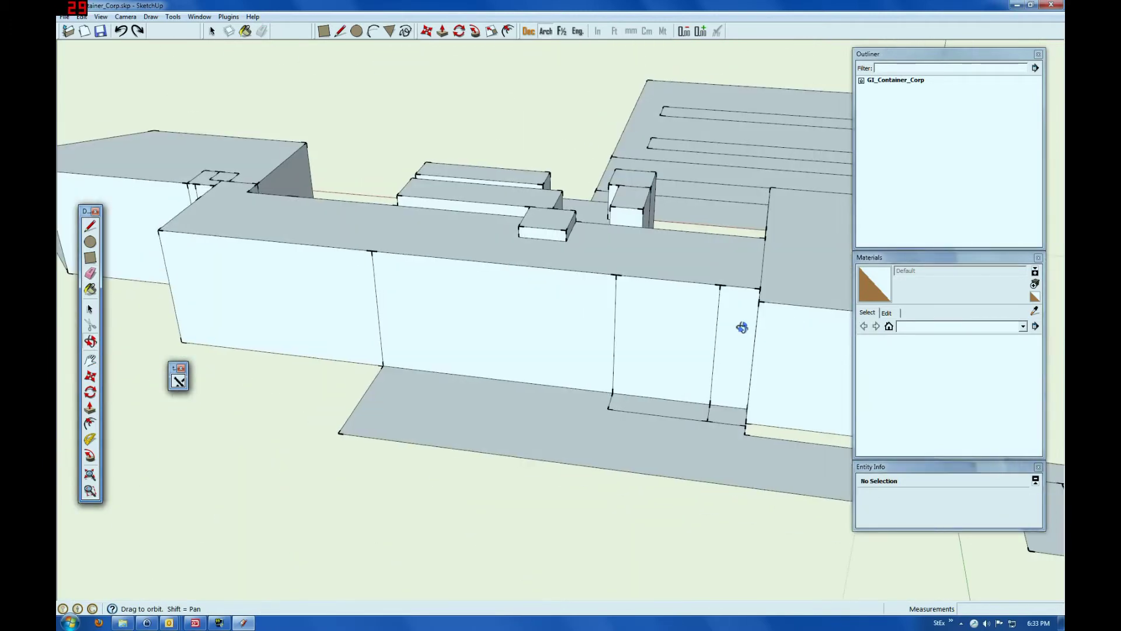
drag(713, 355, 558, 293)
click(89, 272)
mouse_move(754, 357)
mouse_down()
mouse_move(671, 333)
mouse_move(389, 335)
mouse_up()
scroll(483, 303, down, 3)
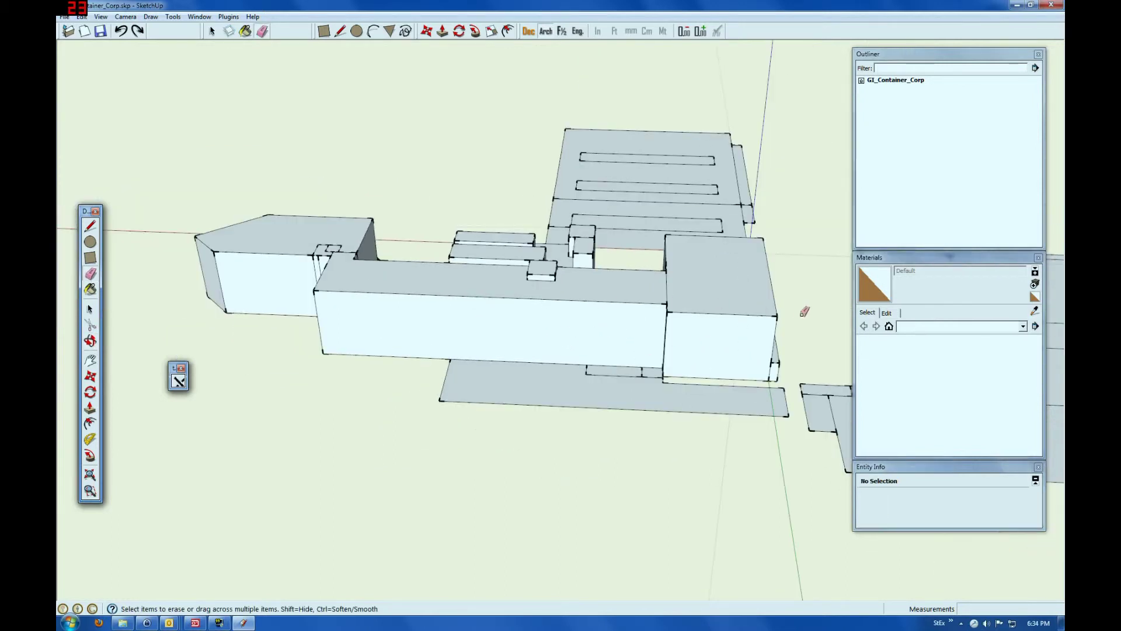
- Erase the leftover vertical edges on the stair hall's outer wall and on the adjoining machine room end wall above the small office
scroll(715, 302, down, 2)
scroll(515, 276, up, 6)
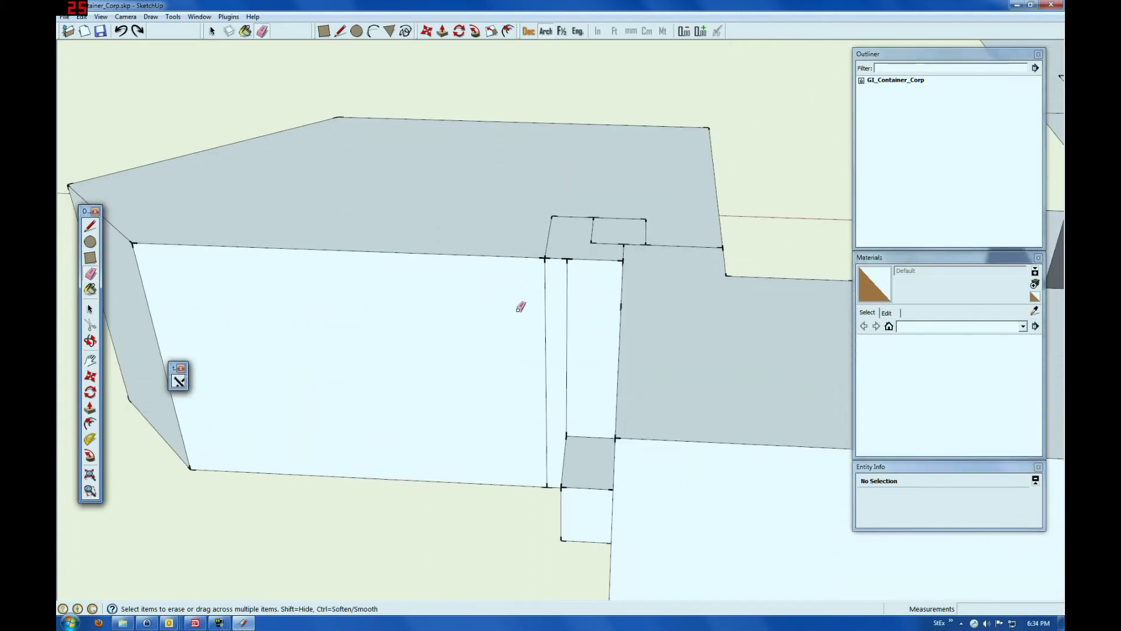
mouse_move(567, 321)
mouse_down()
mouse_move(583, 327)
mouse_move(568, 369)
mouse_up()
key(o)
drag(175, 376, 395, 375)
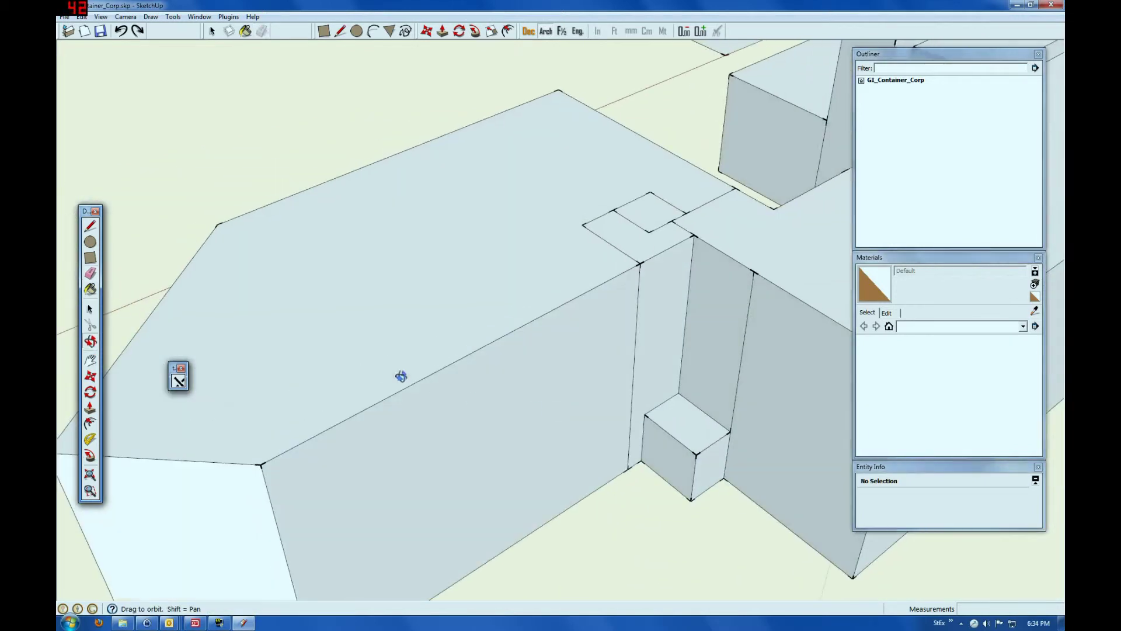
key(e)
drag(776, 345, 735, 318)
scroll(527, 424, down, 3)
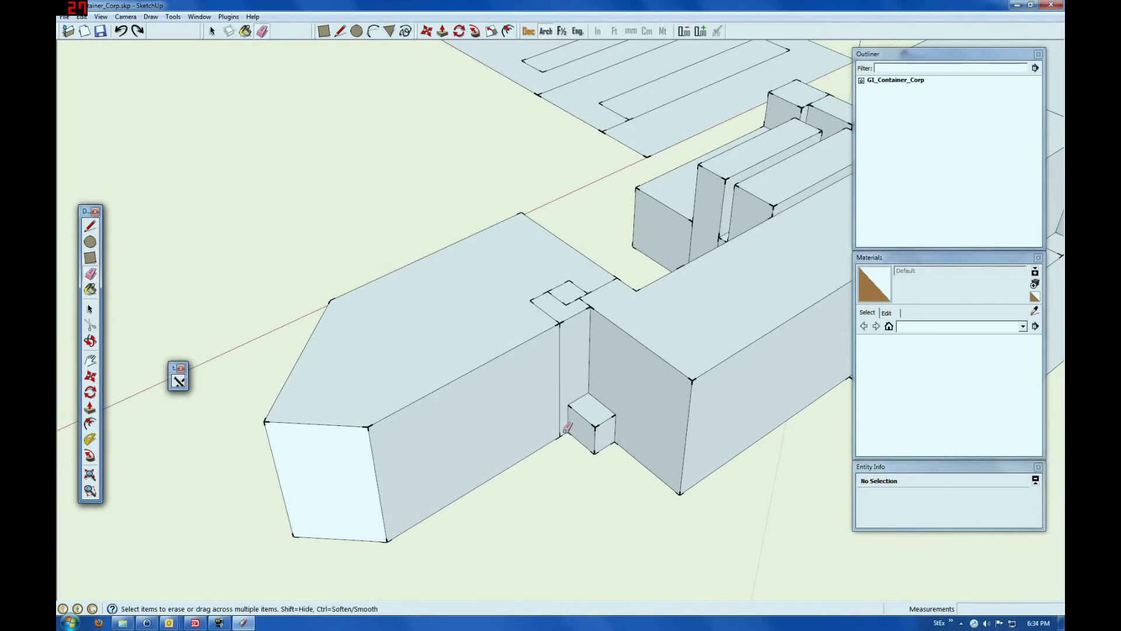
- Examine the stair hall and machine shop faces, and select the vertical edge dividing their outer walls
scroll(565, 420, up, 1)
scroll(565, 420, up, 1)
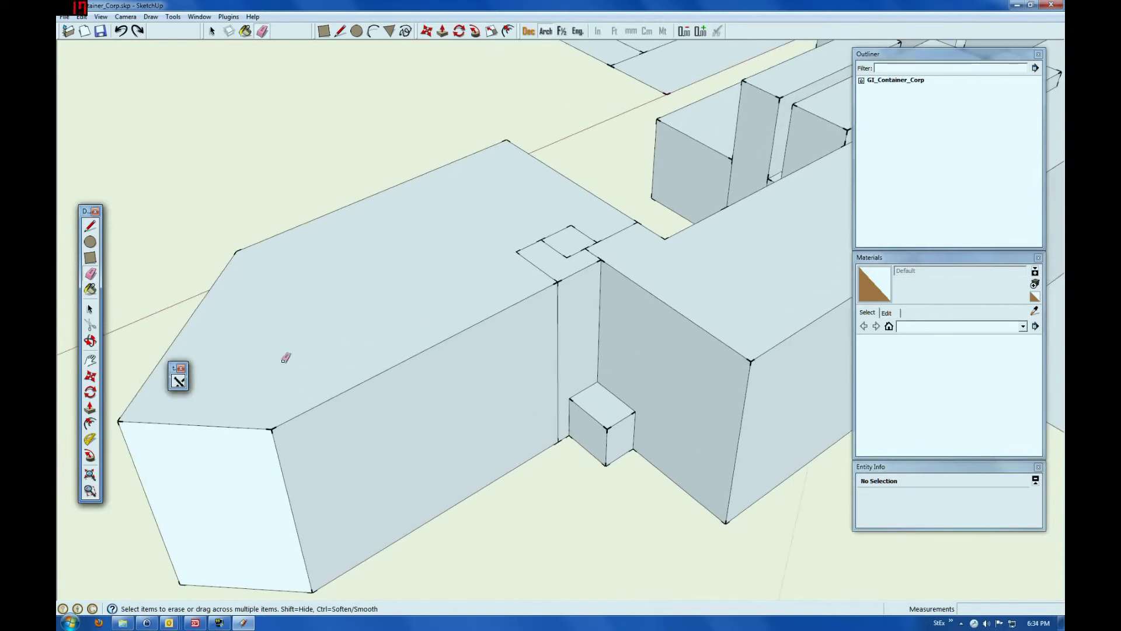
click(89, 310)
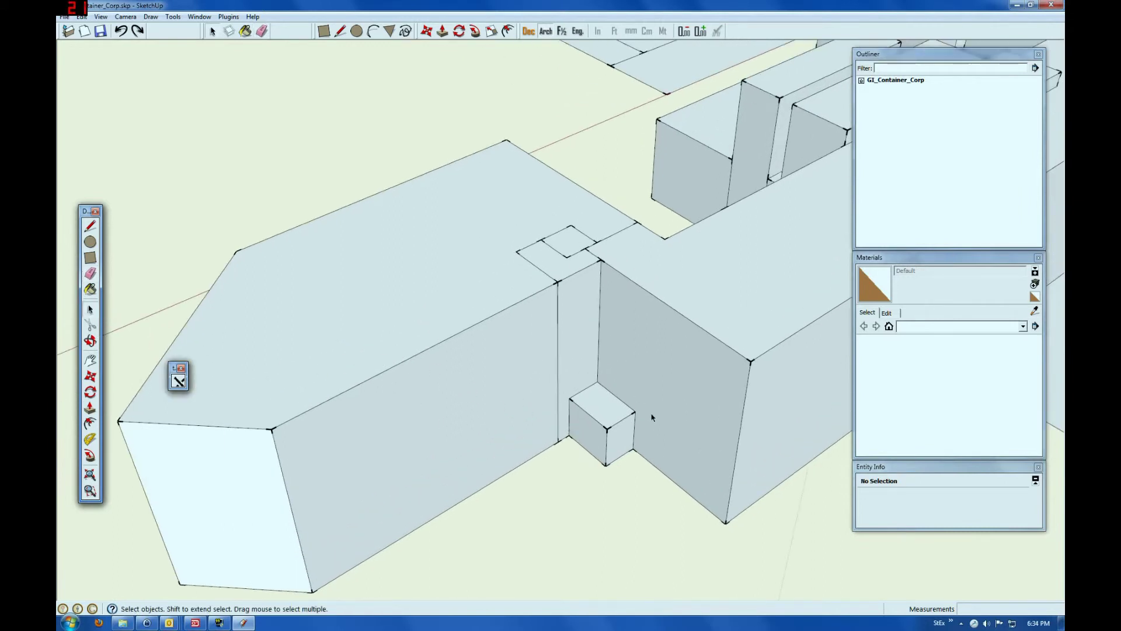
click(560, 268)
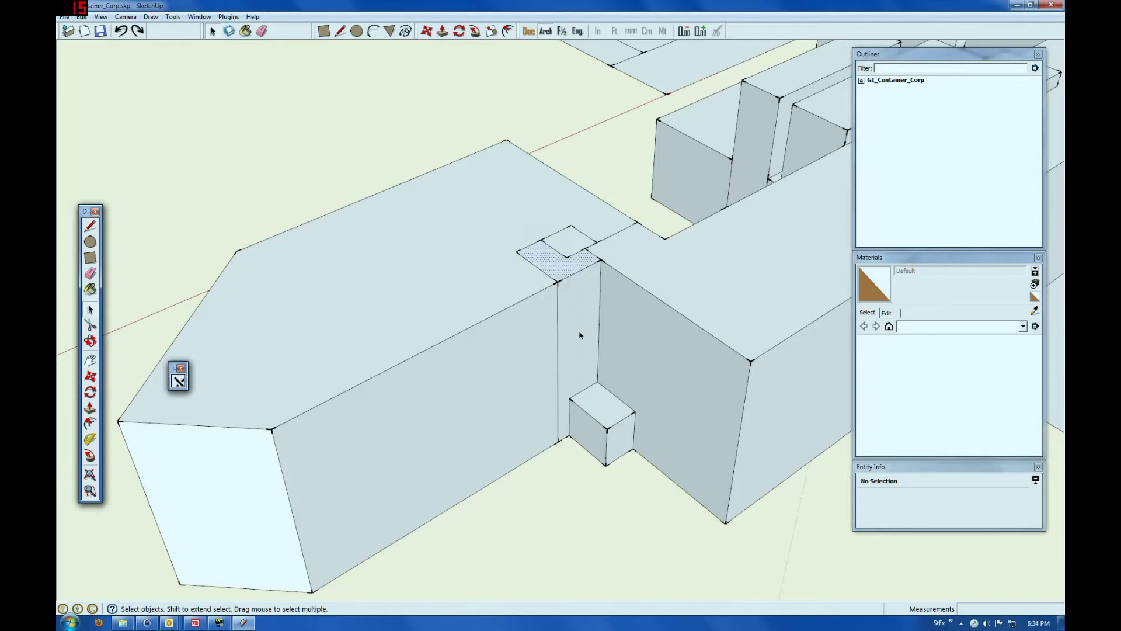
click(470, 310)
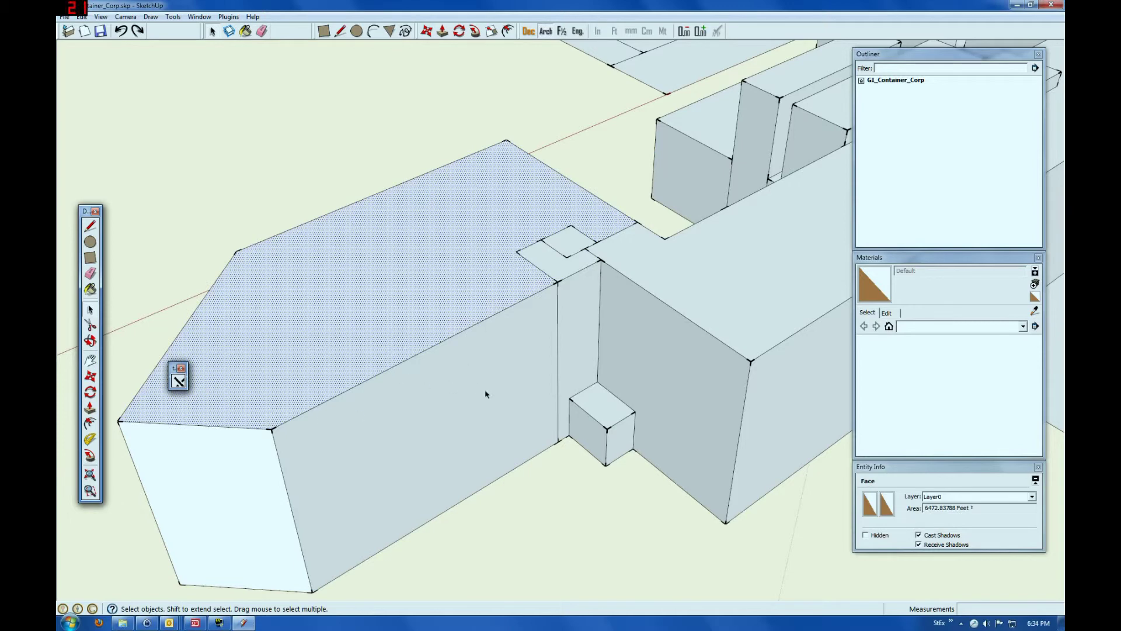
click(567, 336)
shift+click(502, 370)
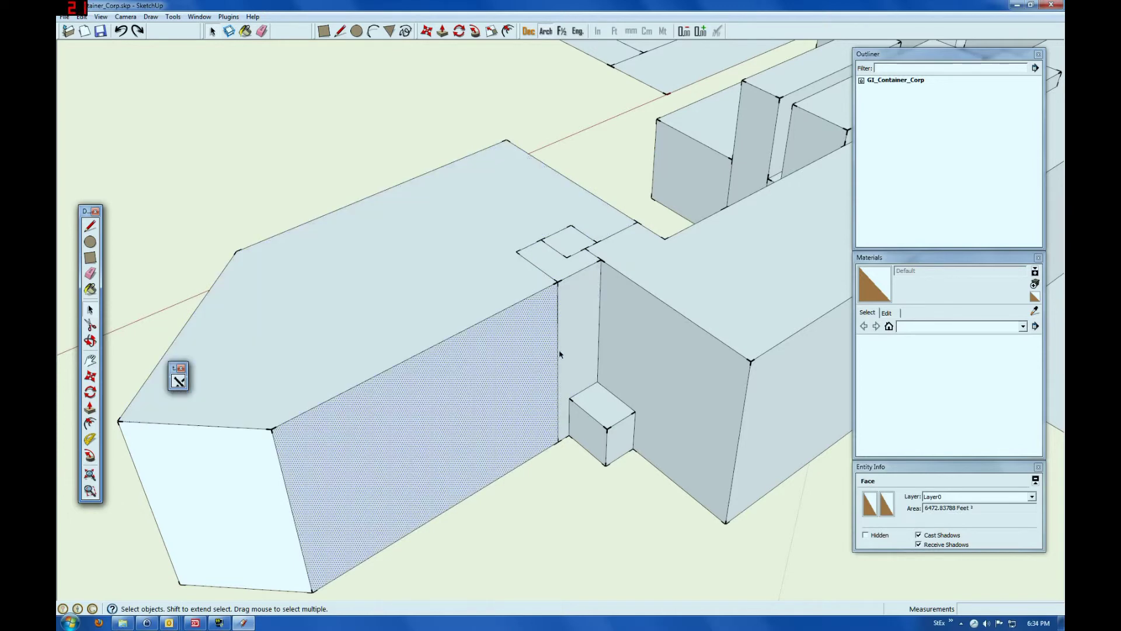
shift+click(521, 362)
click(520, 362)
click(566, 333)
click(558, 331)
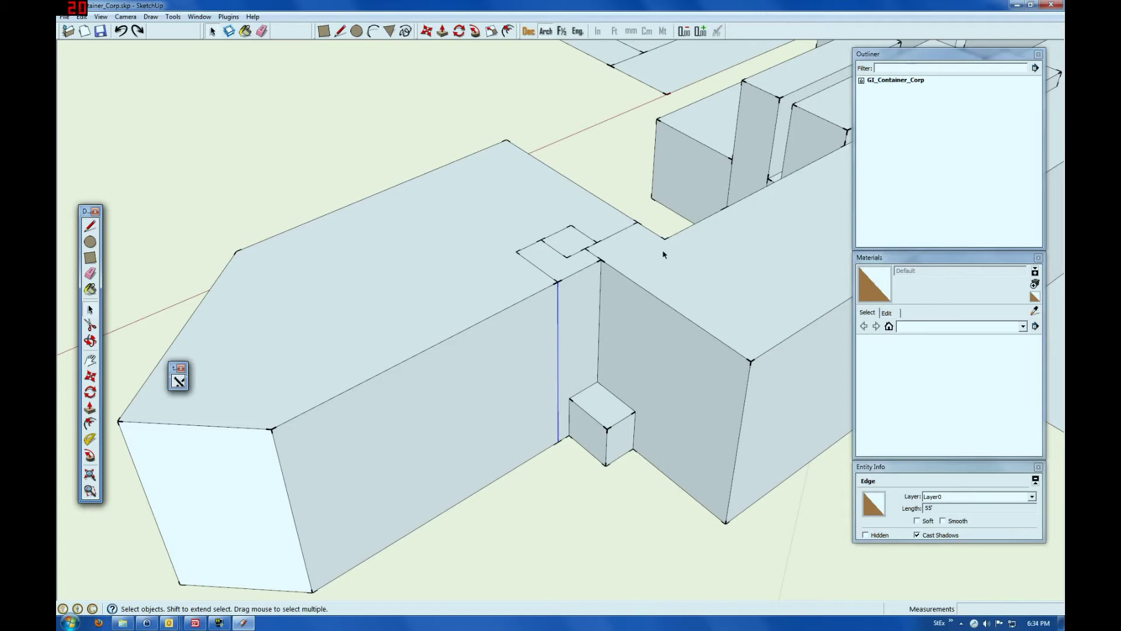
- Select the laboratory footprint beside the machine room and check the laboratory and stair hall heights on the annotated plan in PHOTO-PAINT
scroll(526, 355, down, 5)
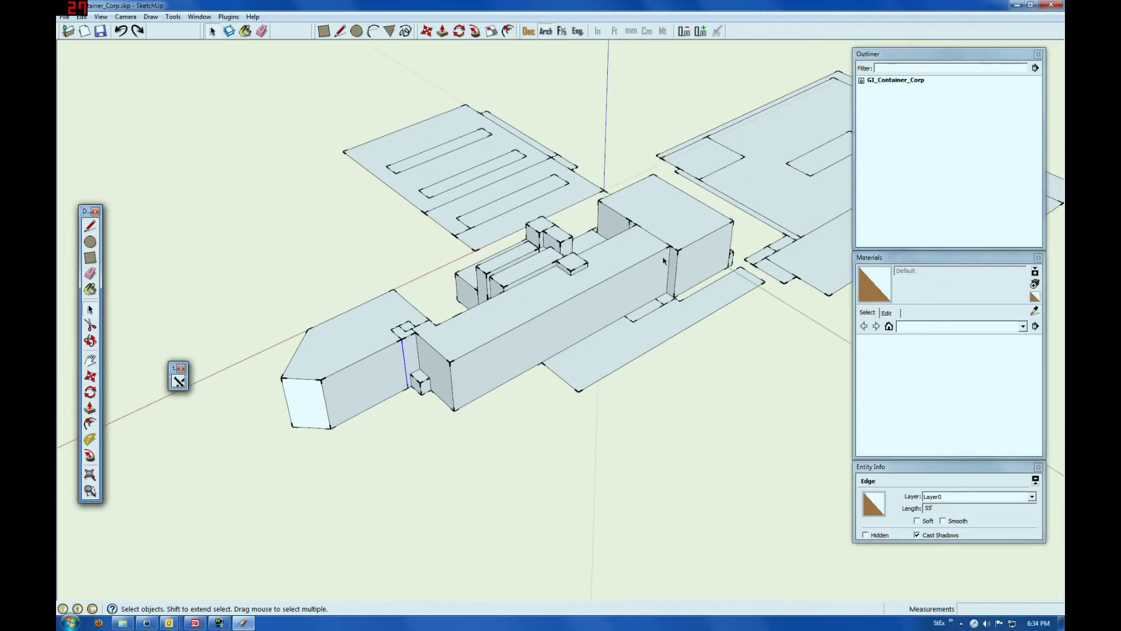
scroll(663, 261, up, 6)
click(575, 425)
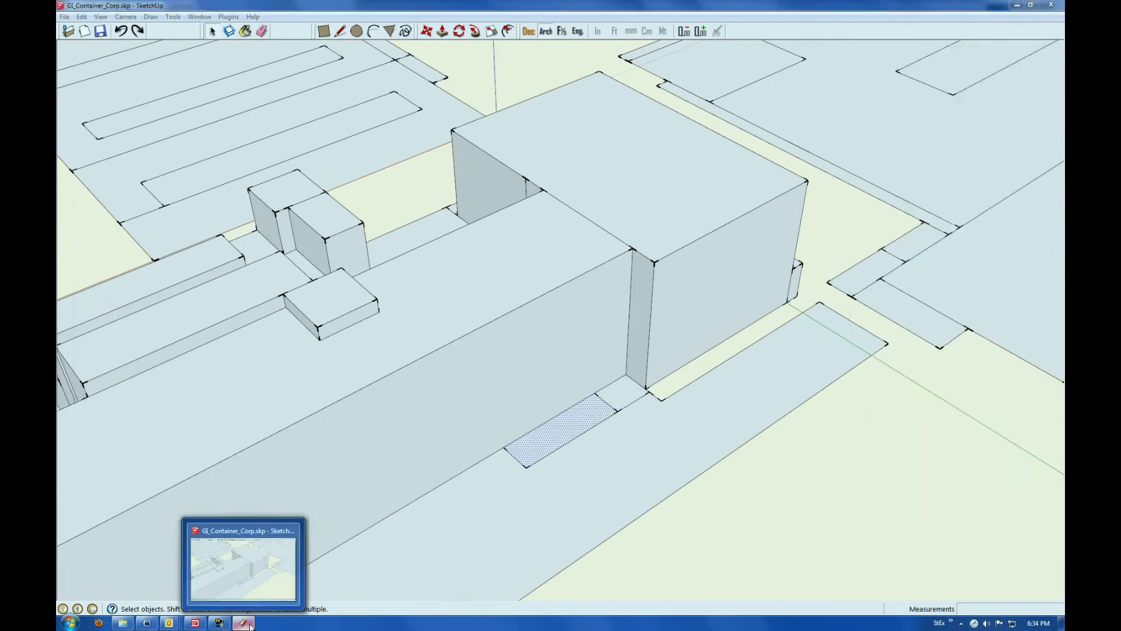
click(195, 622)
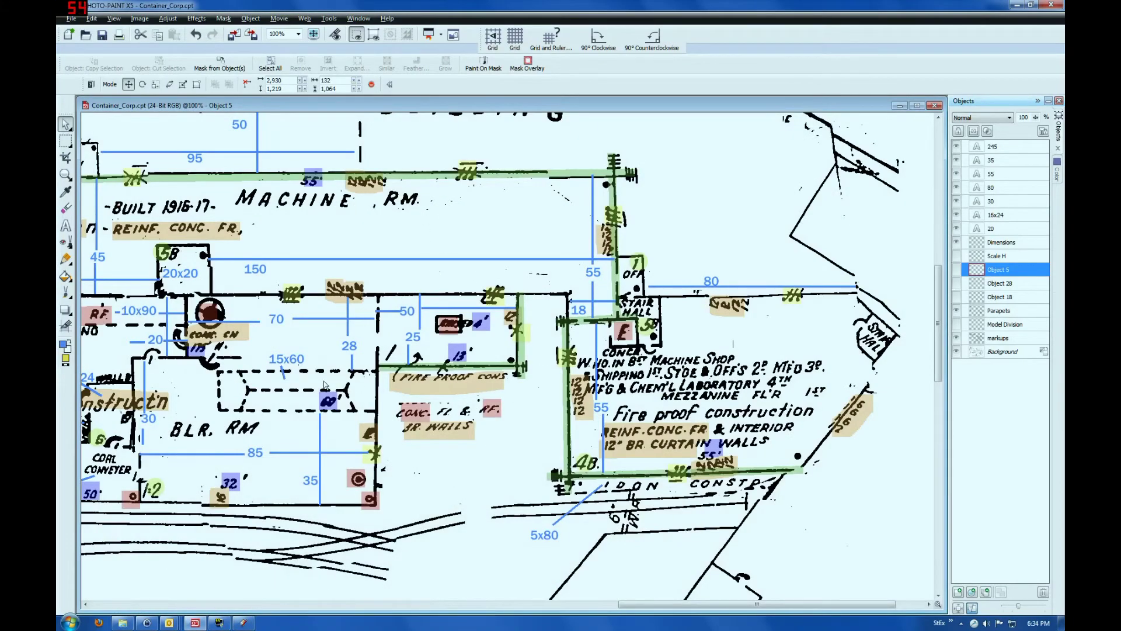
drag(939, 328, 940, 281)
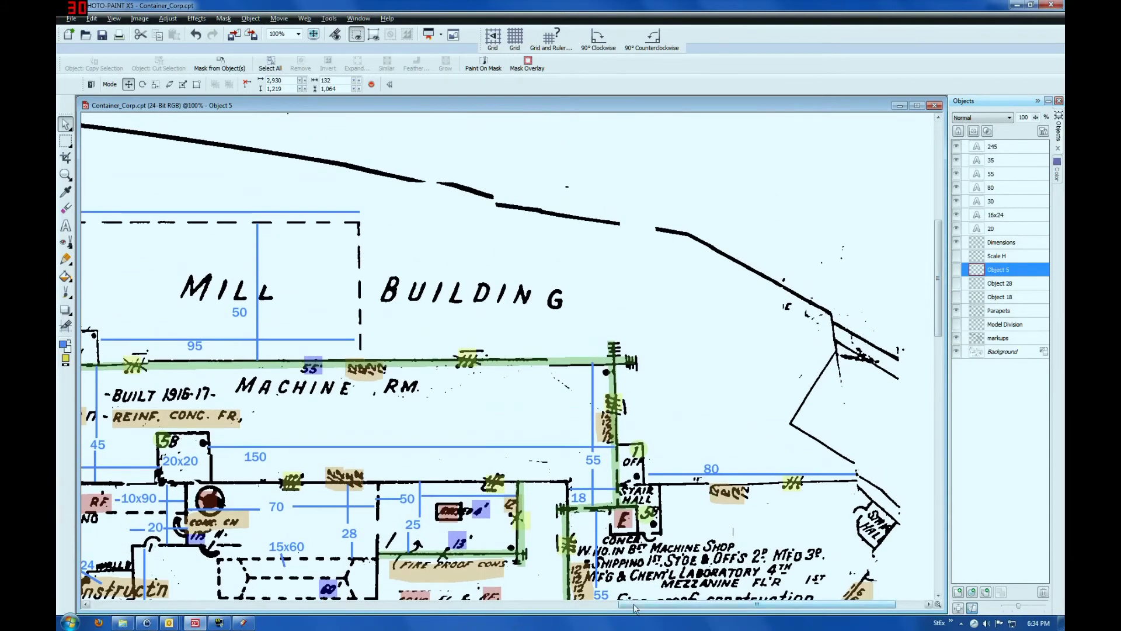
scroll(418, 353, left, 6)
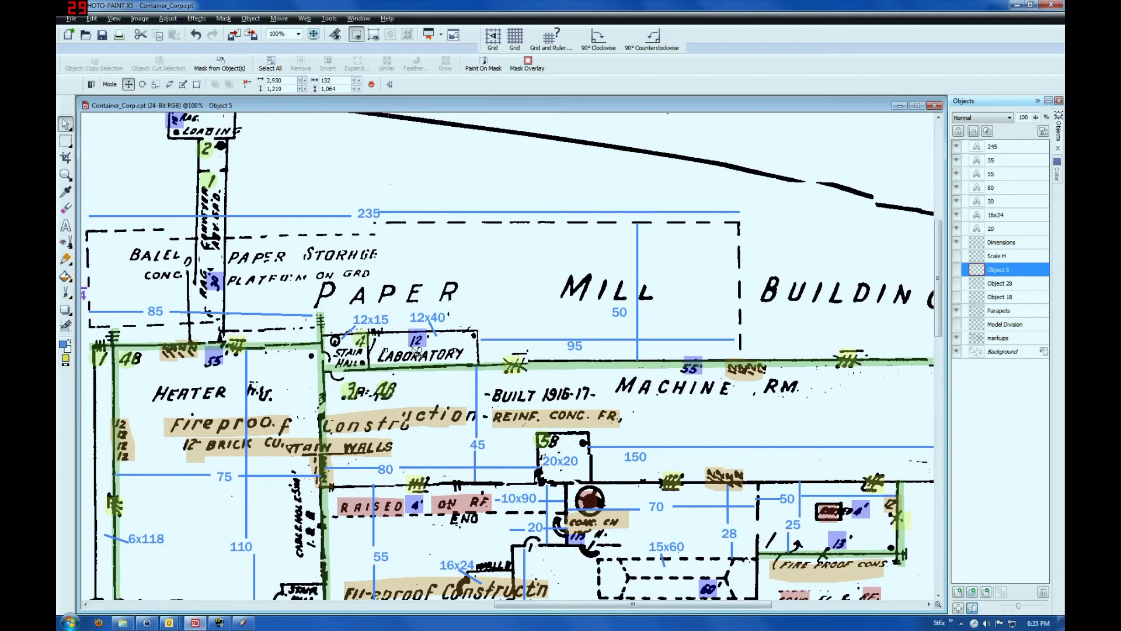
click(246, 623)
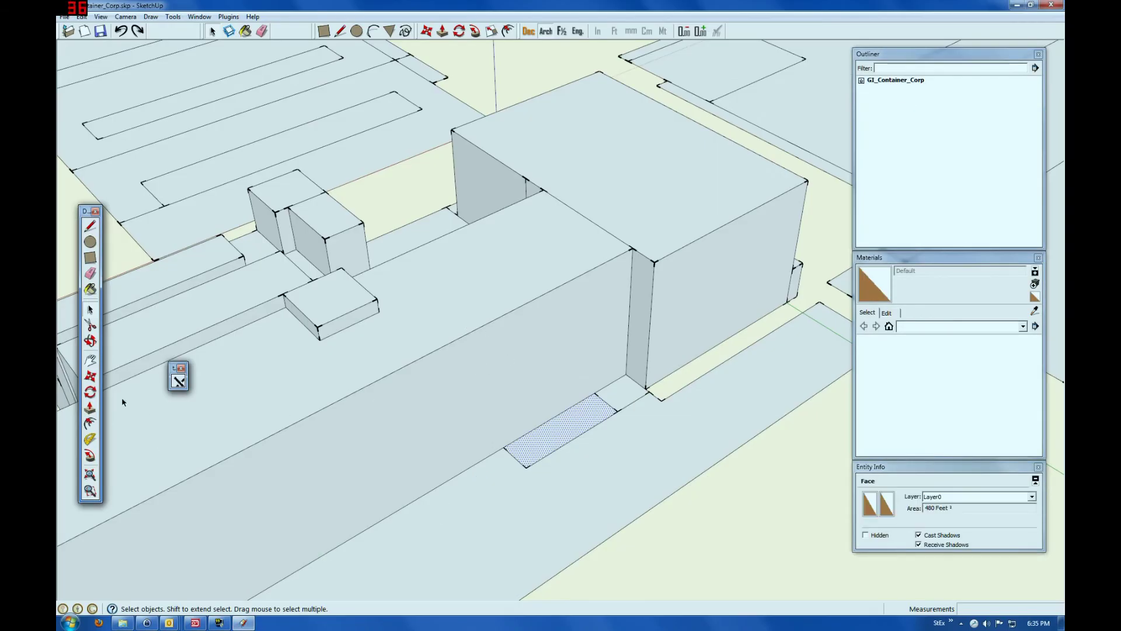
- Extrude the small stair hall footprint next to the laboratory up to the roof level of the adjoining heater building
click(90, 407)
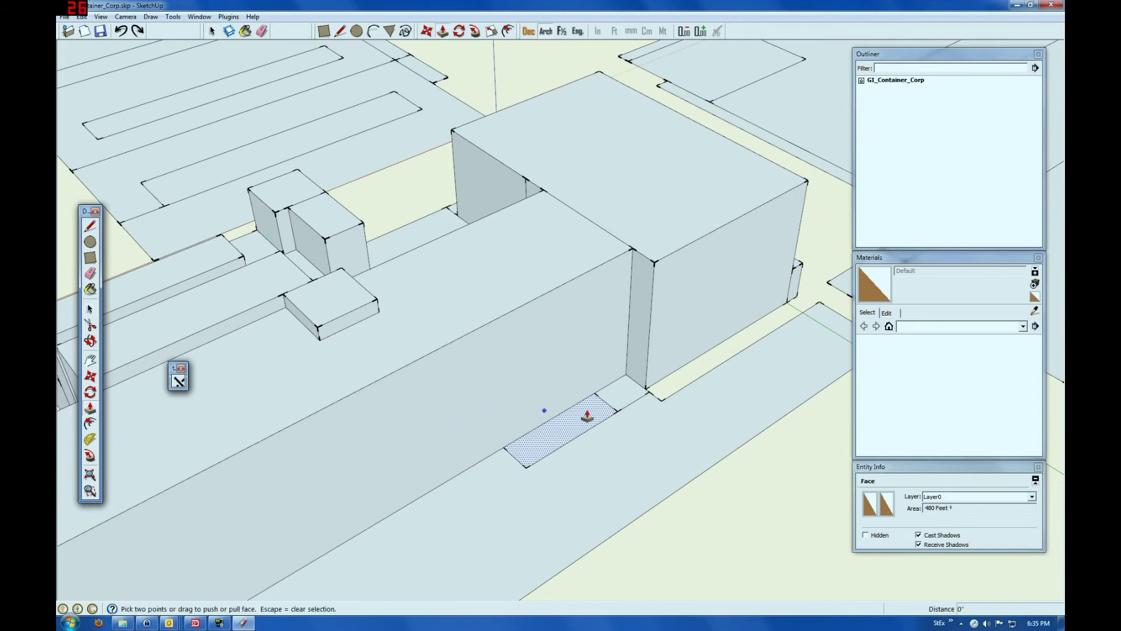
click(620, 393)
click(603, 399)
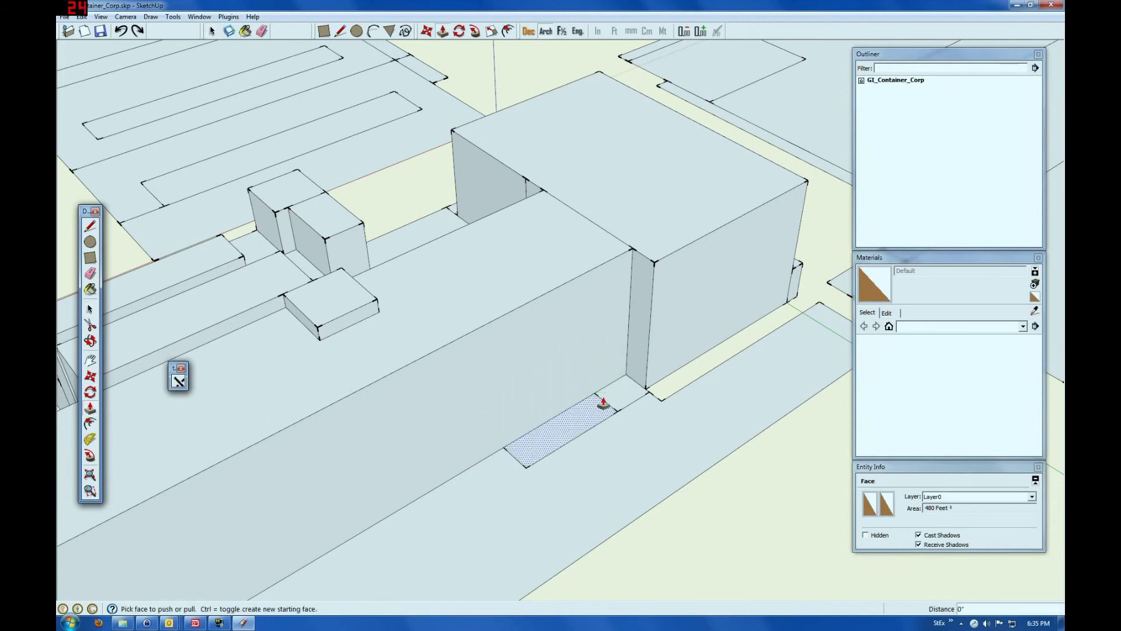
click(635, 392)
click(650, 270)
- Extrude the laboratory footprint along the machine room wall to a height of 12 feet
click(582, 428)
text(12)
key(Return)
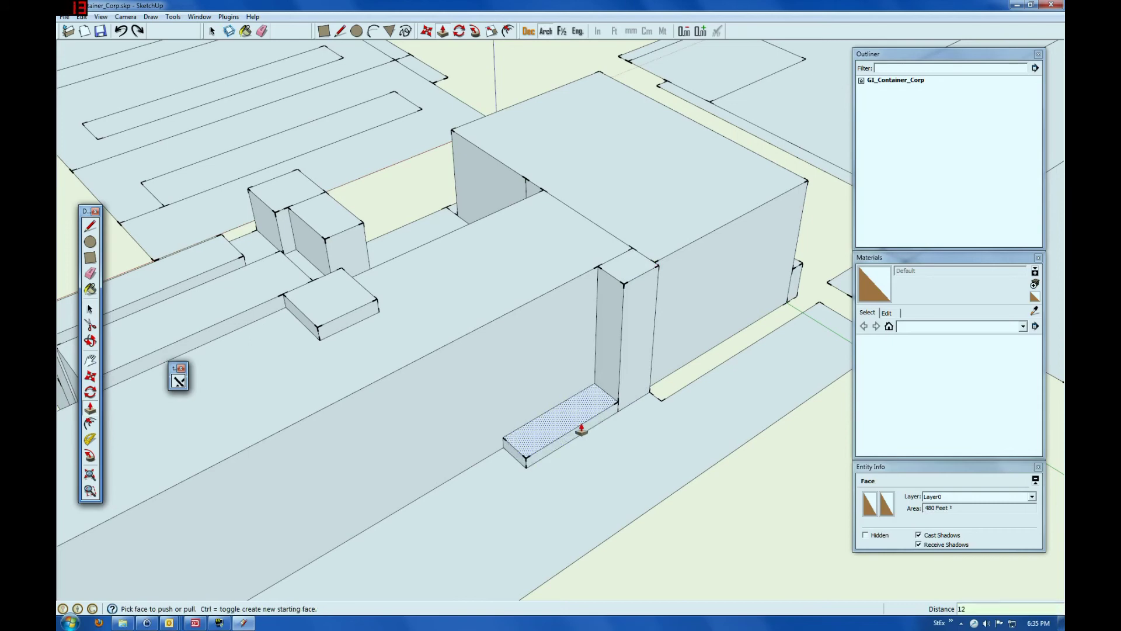
key(space)
scroll(463, 339, down, 5)
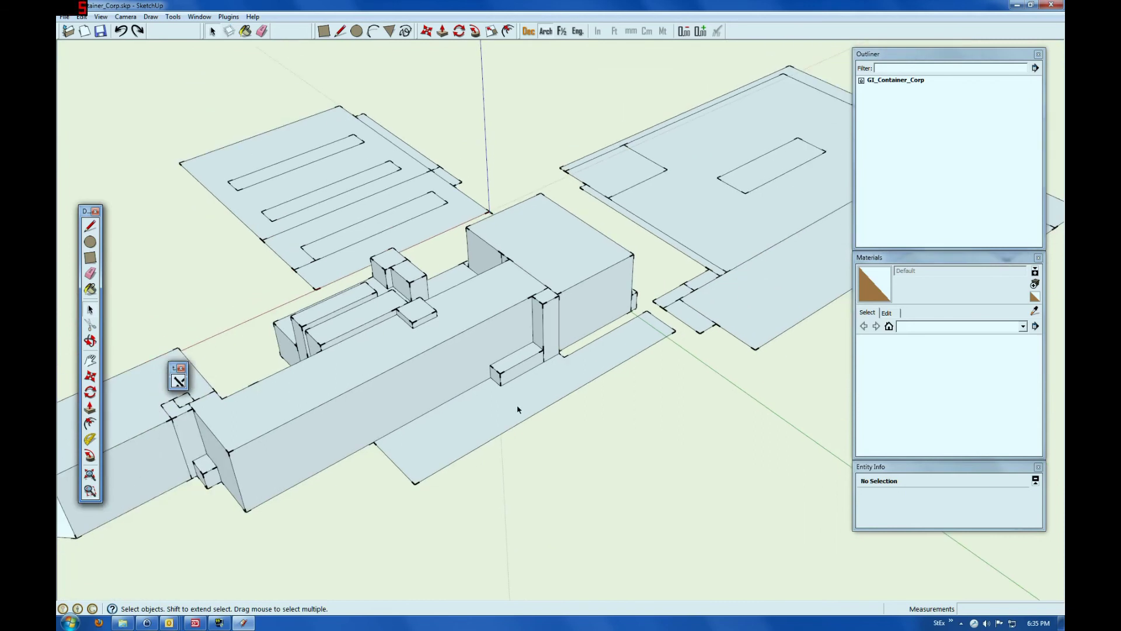
scroll(444, 425, down, 4)
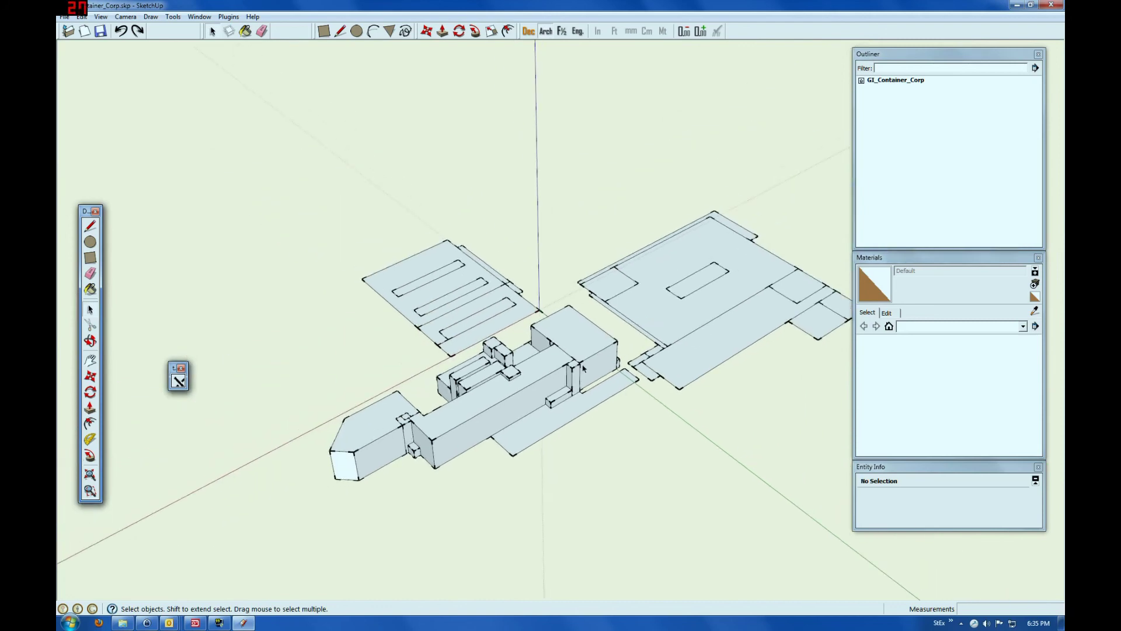
scroll(583, 368, down, 3)
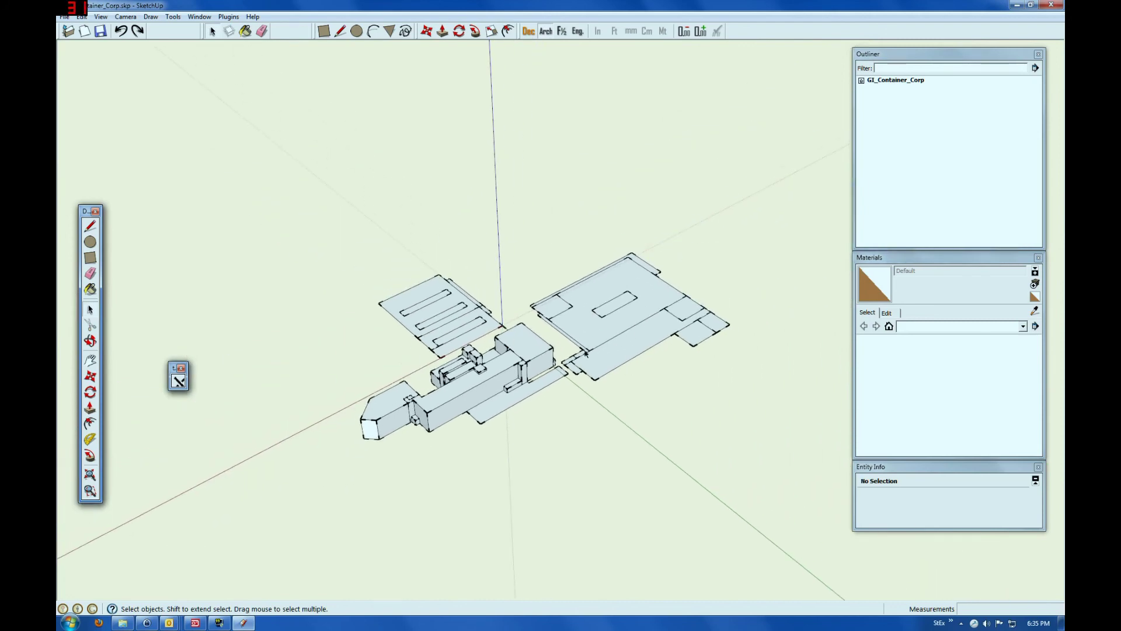
scroll(593, 348, up, 4)
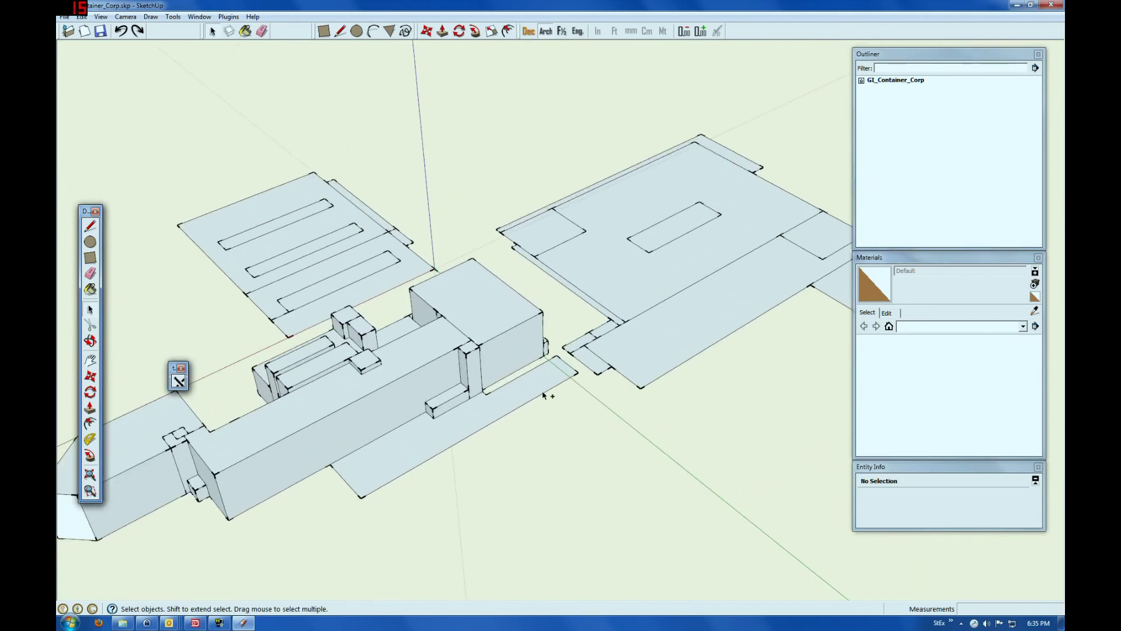